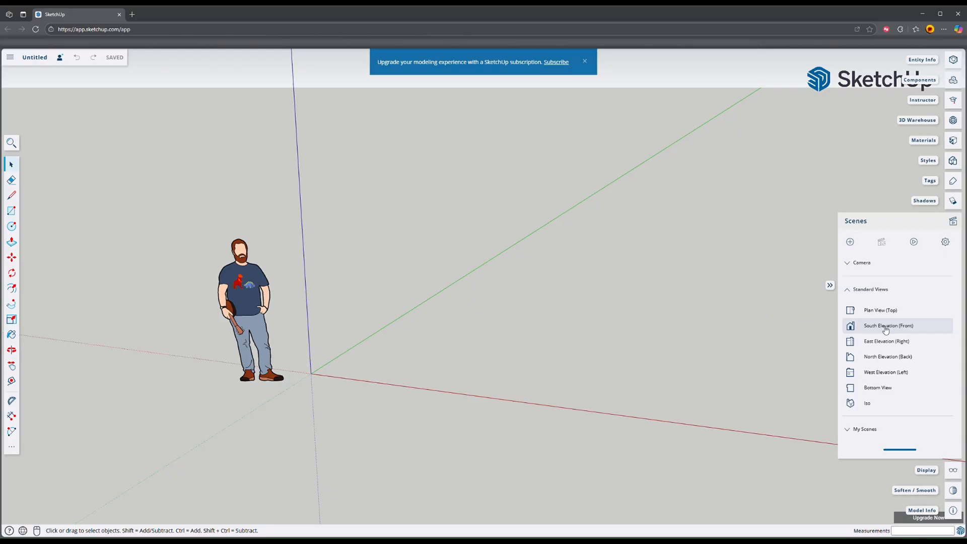
Step: Draw an upright rectangle 36 inches wide and 80 inches tall from the origin in the front elevation view
{"action": "left_click", "coordinate": [886, 326]}
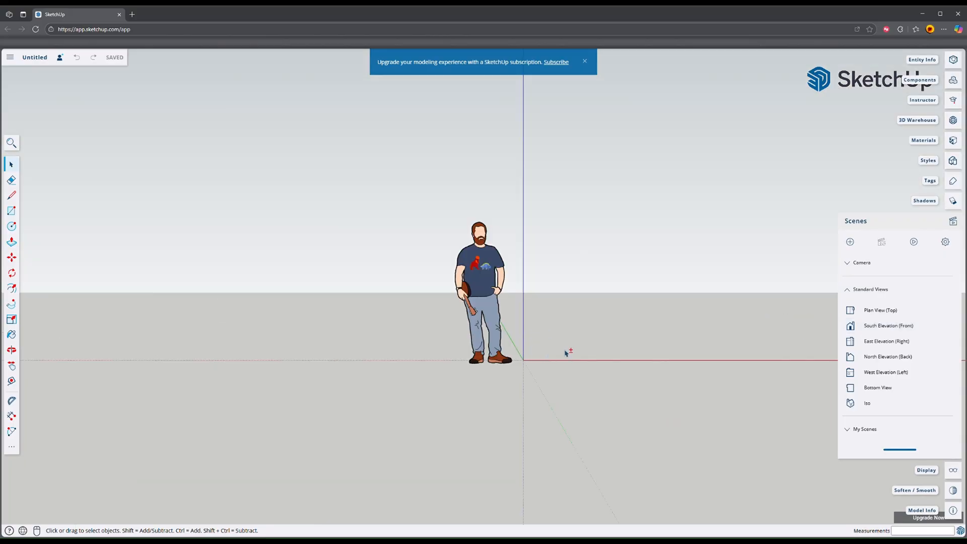
{"action": "middle_click_drag", "start_coordinate": [566, 353], "coordinate": [394, 358]}
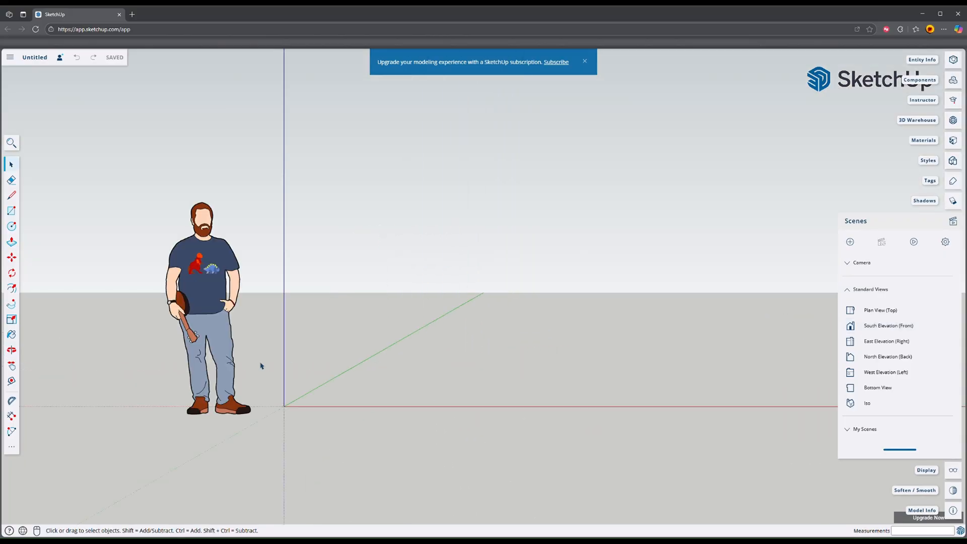
{"action": "key", "text": "r"}
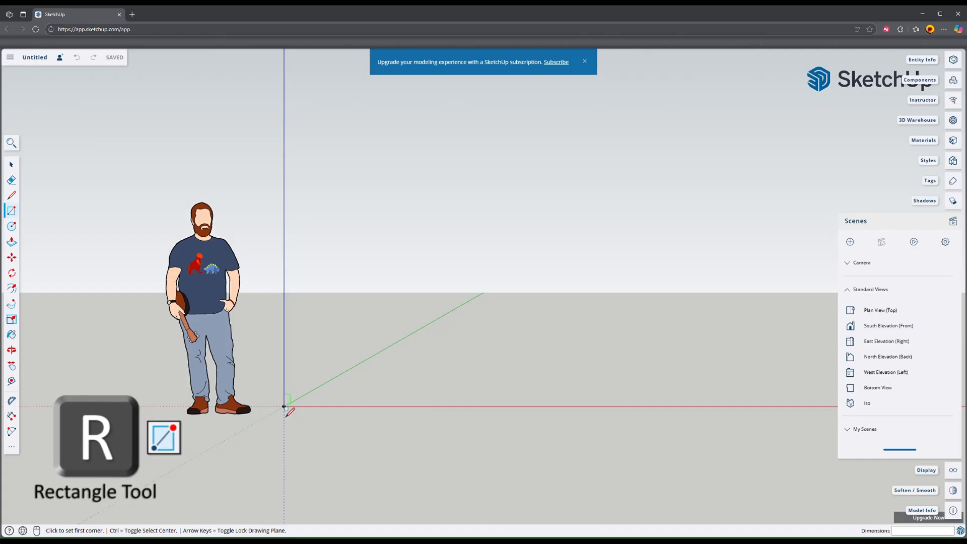
{"action": "left_click", "coordinate": [284, 406]}
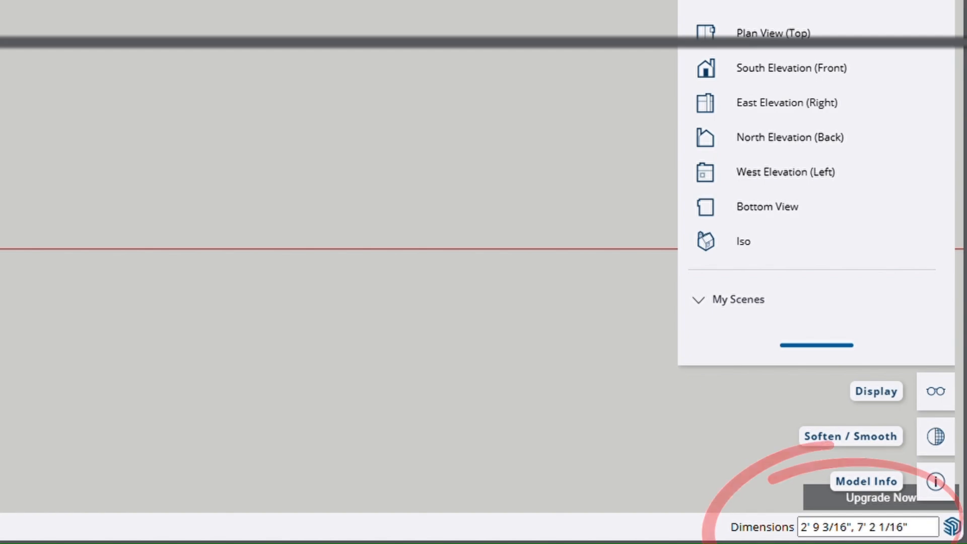
{"action": "type", "text": "36"}
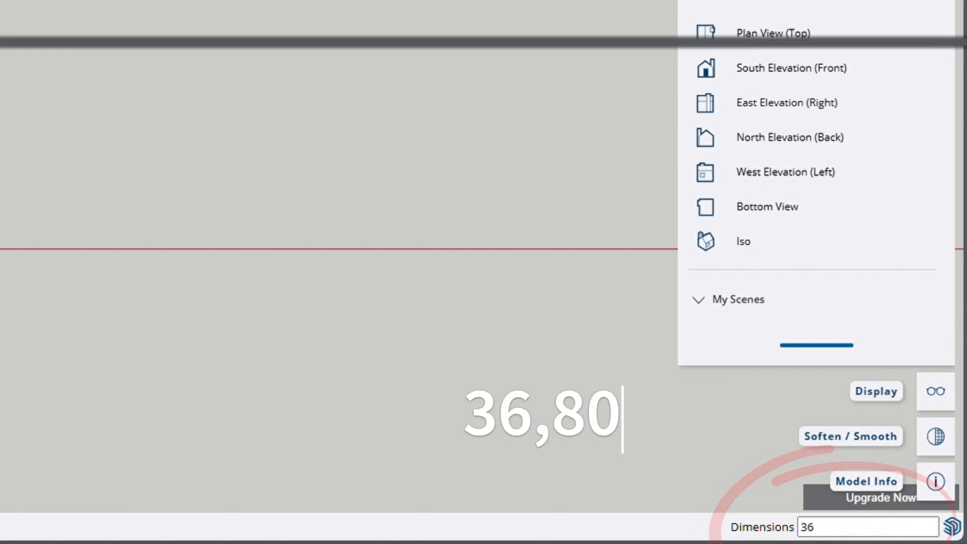
{"action": "type", "text": ",80"}
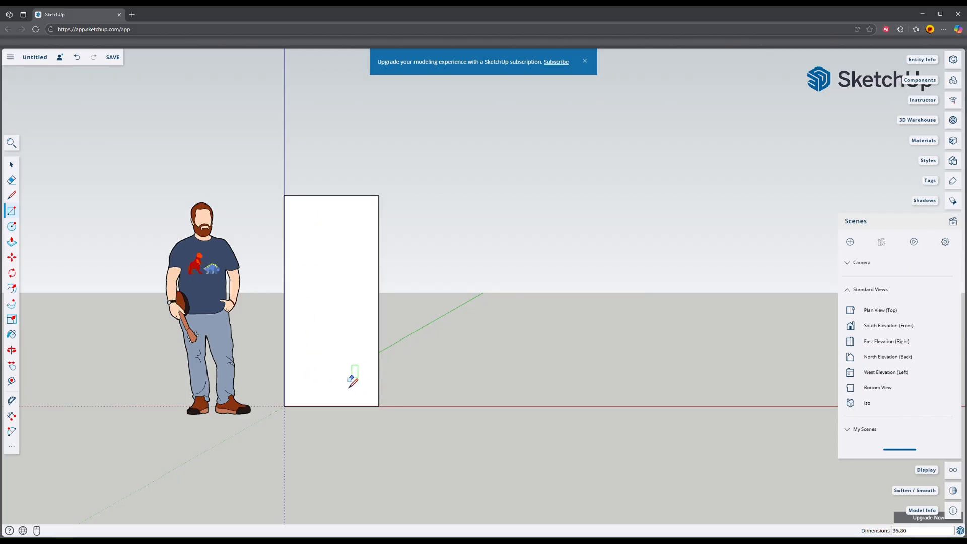
Step: Move the whole rectangle about 5' 4" along the red axis away from the origin, and deselect it
{"action": "key", "text": "space"}
{"action": "left_click", "coordinate": [332, 387]}
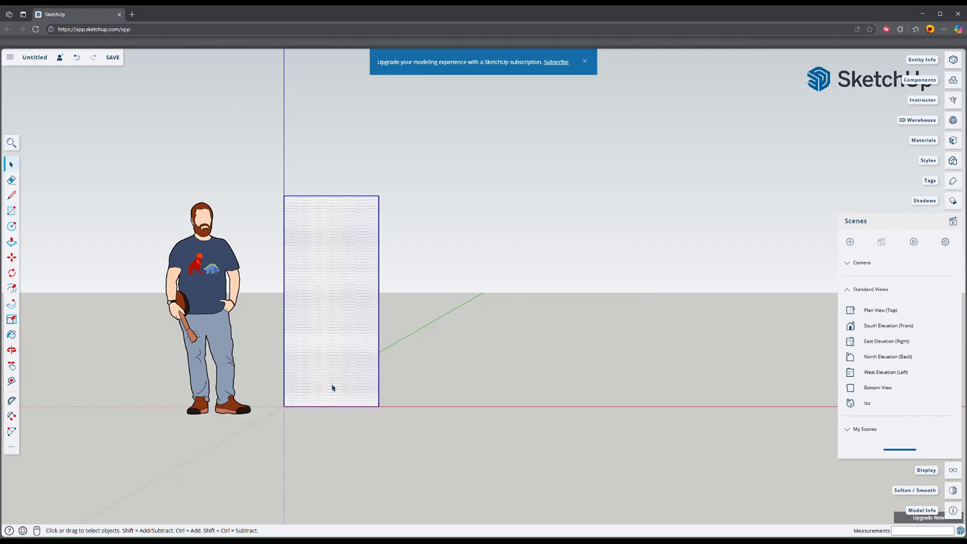
{"action": "key", "text": "m"}
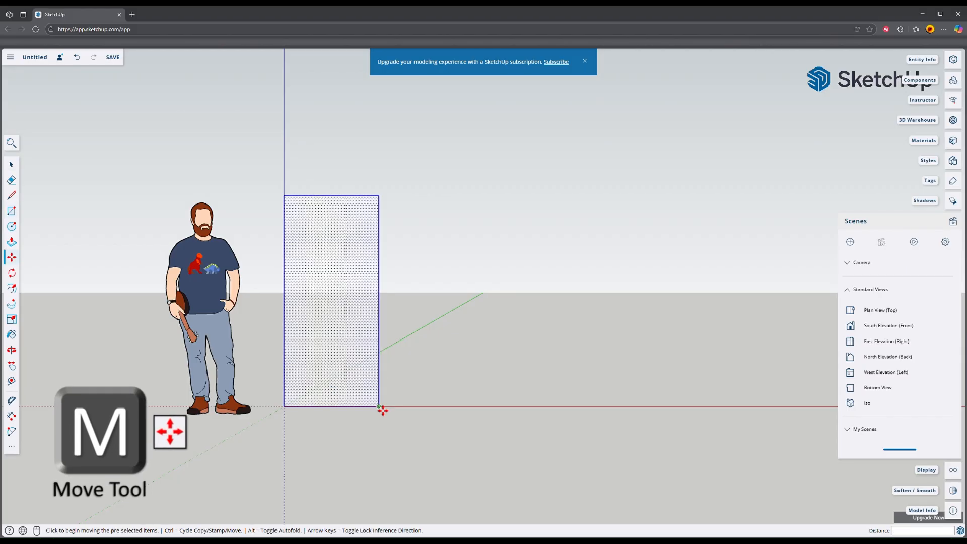
{"action": "left_click", "coordinate": [382, 410]}
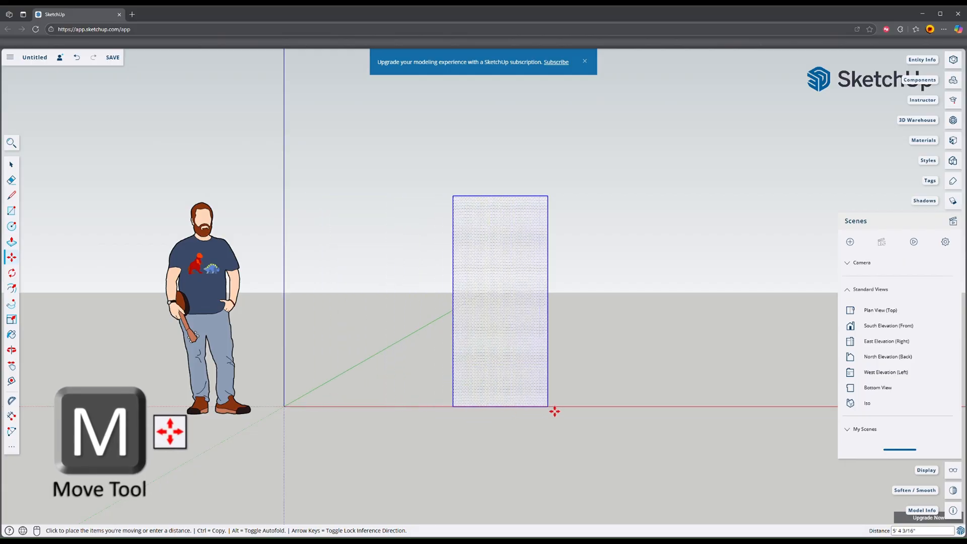
{"action": "left_click", "coordinate": [555, 411]}
{"action": "middle_click_drag", "start_coordinate": [641, 426], "coordinate": [620, 439], "text": "shift"}
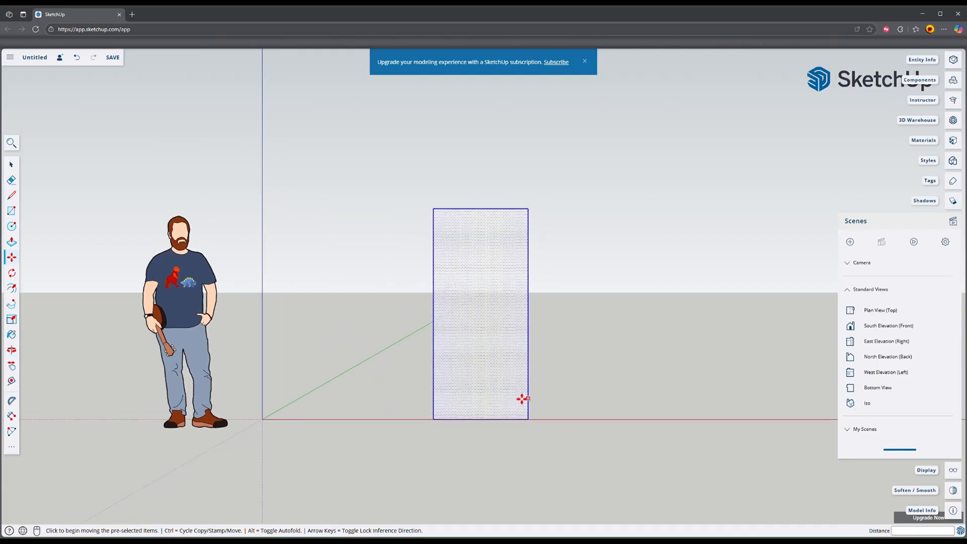
{"action": "scroll", "coordinate": [483, 367], "scroll_direction": "up", "scroll_amount": 3}
{"action": "scroll", "coordinate": [546, 373], "scroll_direction": "down", "scroll_amount": 1}
{"action": "key", "text": "space"}
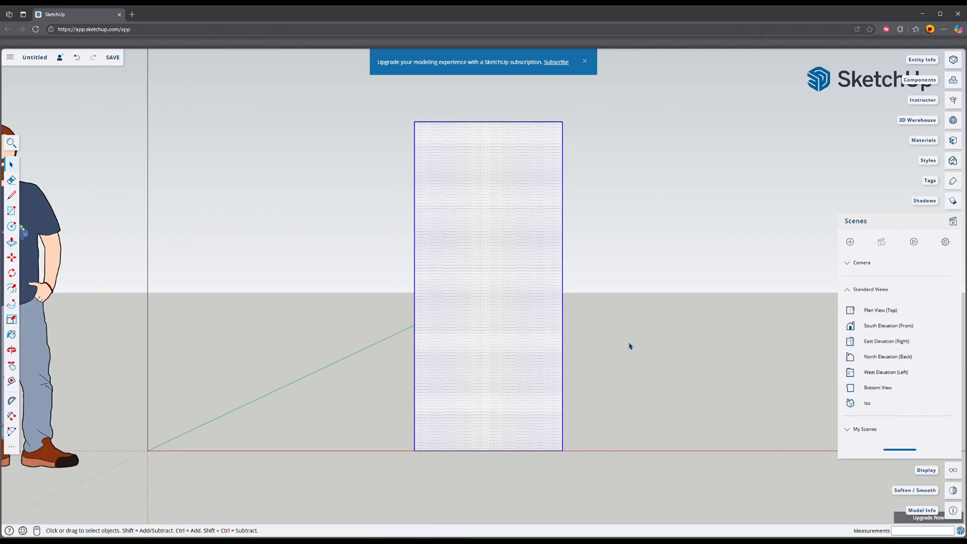
{"action": "left_click", "coordinate": [595, 330]}
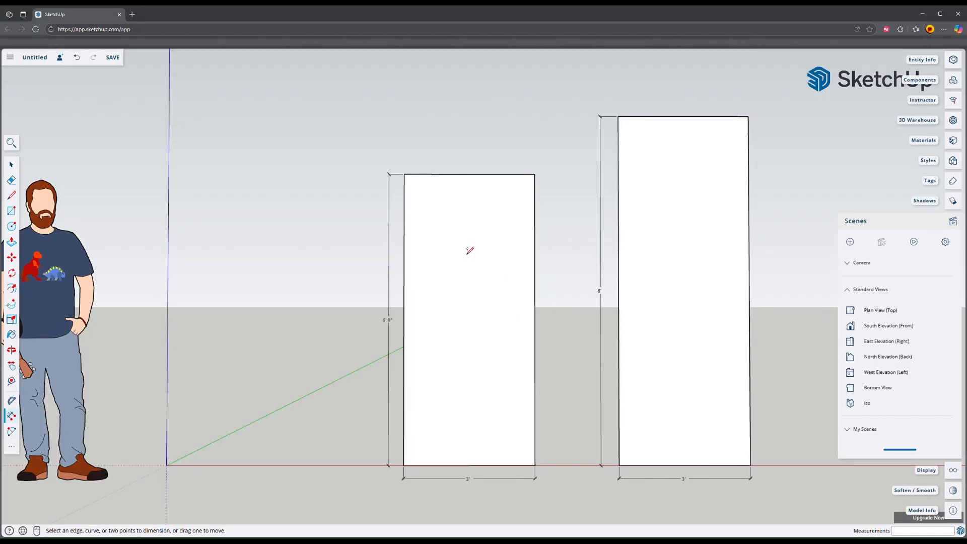
Step: Offset the outline of the shorter rectangle 1 inch inward to form a border
{"action": "left_click", "coordinate": [12, 288]}
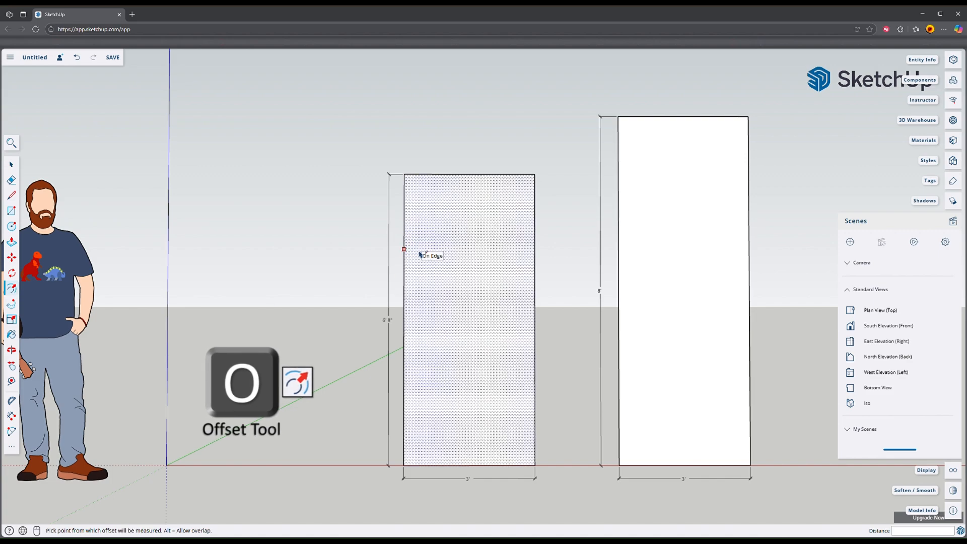
{"action": "left_click", "coordinate": [418, 235]}
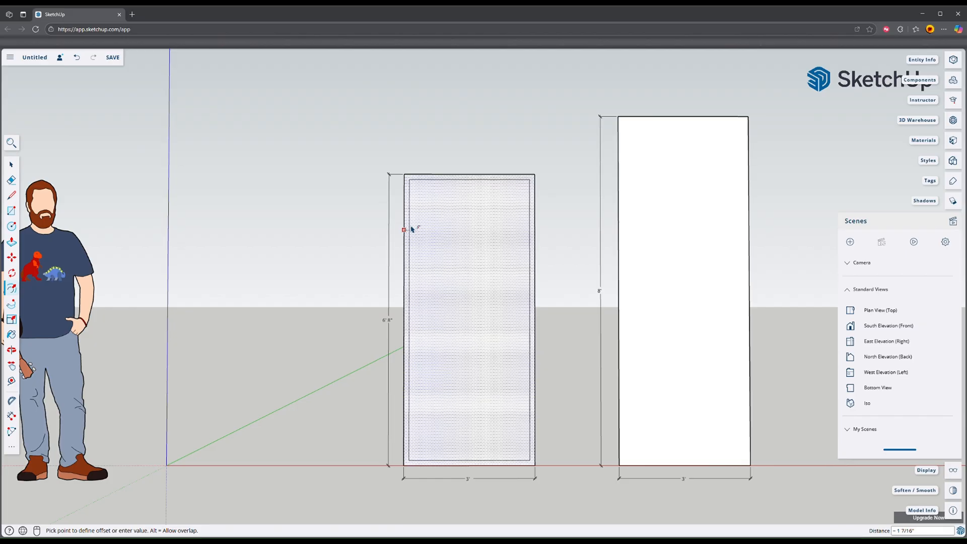
{"action": "left_click", "coordinate": [411, 229]}
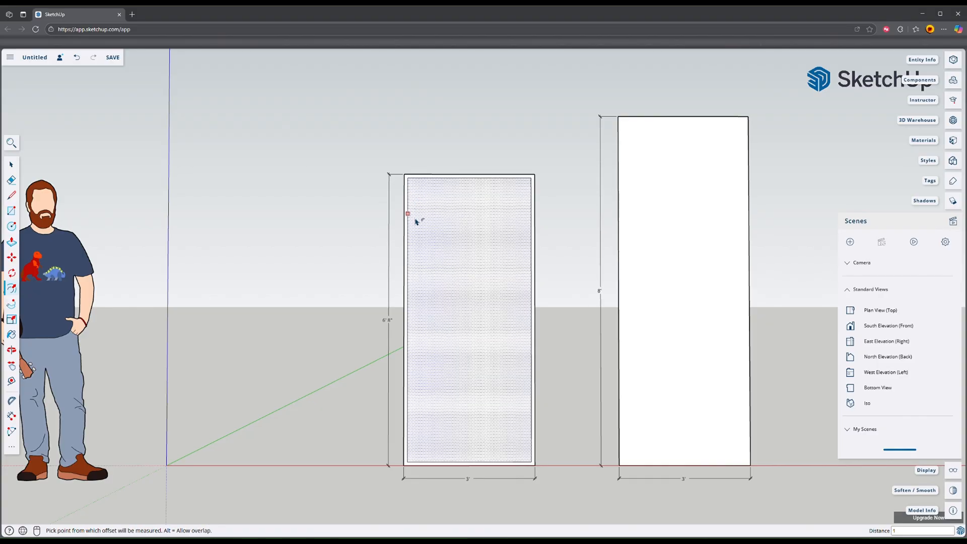
Step: Place a horizontal guide 36 inches above the shorter panel's bottom edge and a vertical guide 3 inches in from its left edge
{"action": "key", "text": "t"}
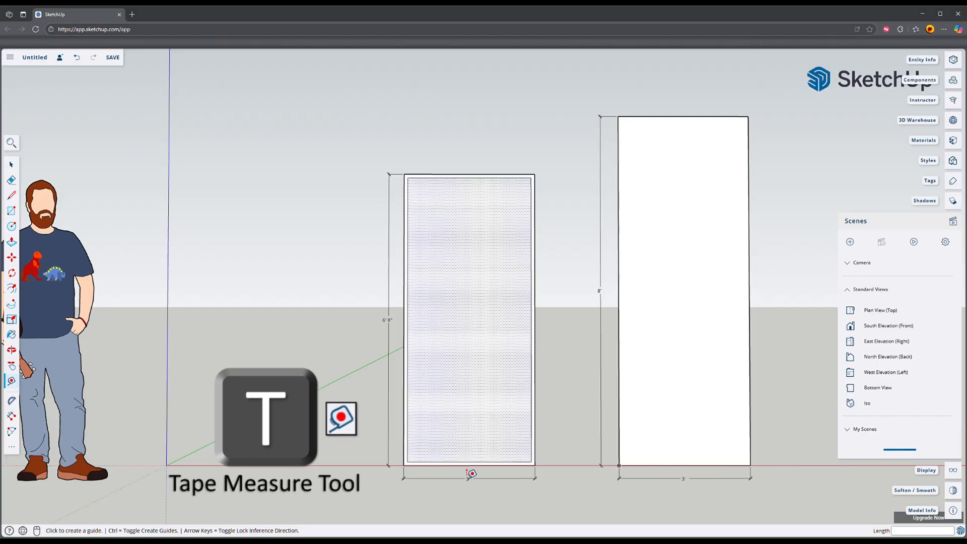
{"action": "left_click", "coordinate": [434, 465]}
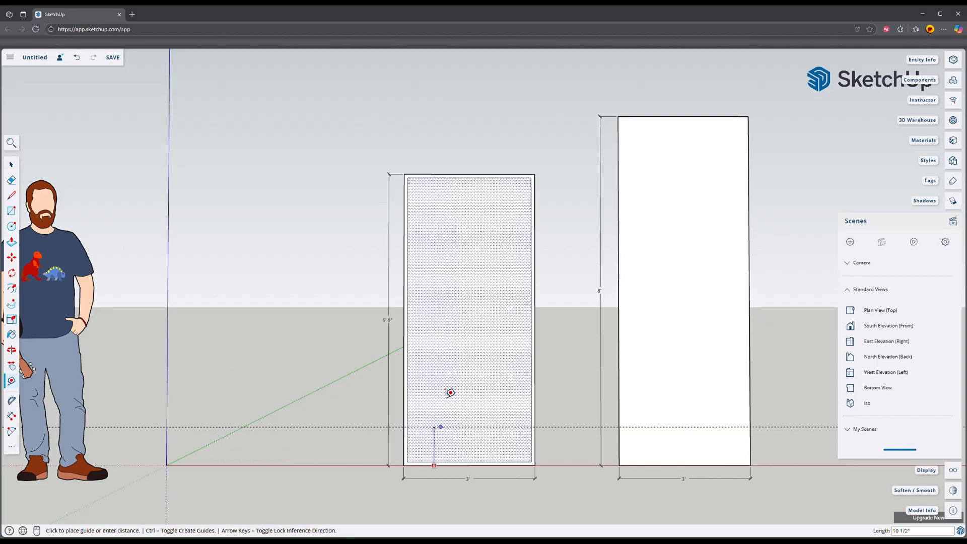
{"action": "left_click", "coordinate": [451, 337]}
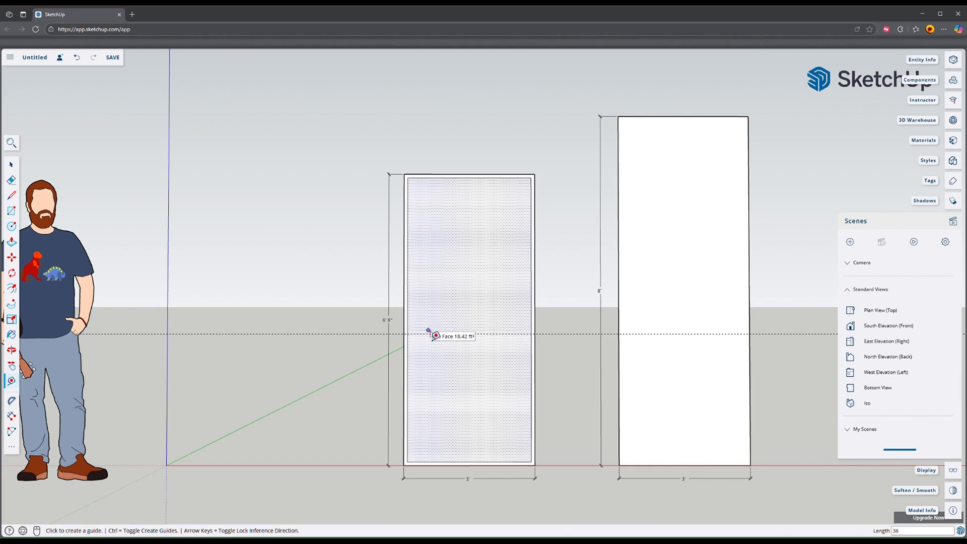
{"action": "left_click", "coordinate": [404, 347]}
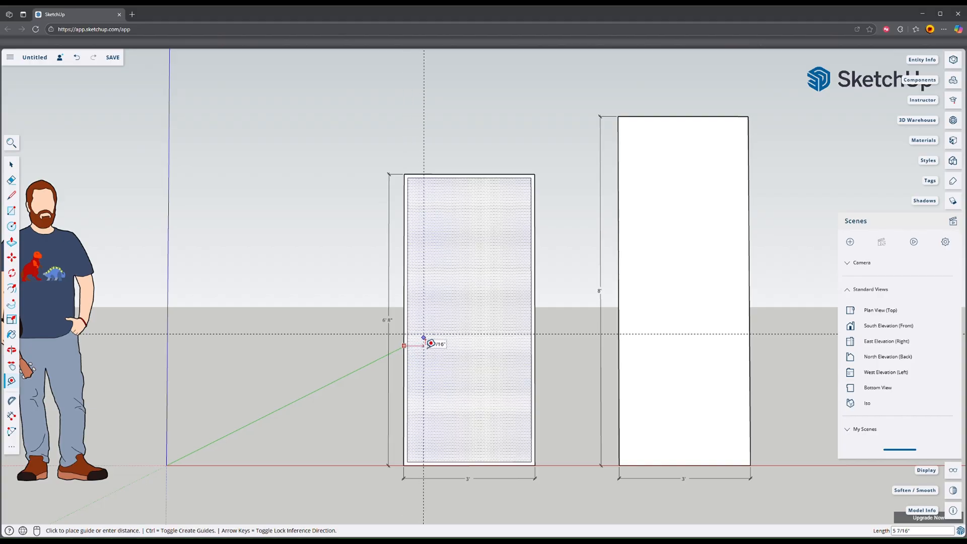
{"action": "left_click", "coordinate": [422, 338]}
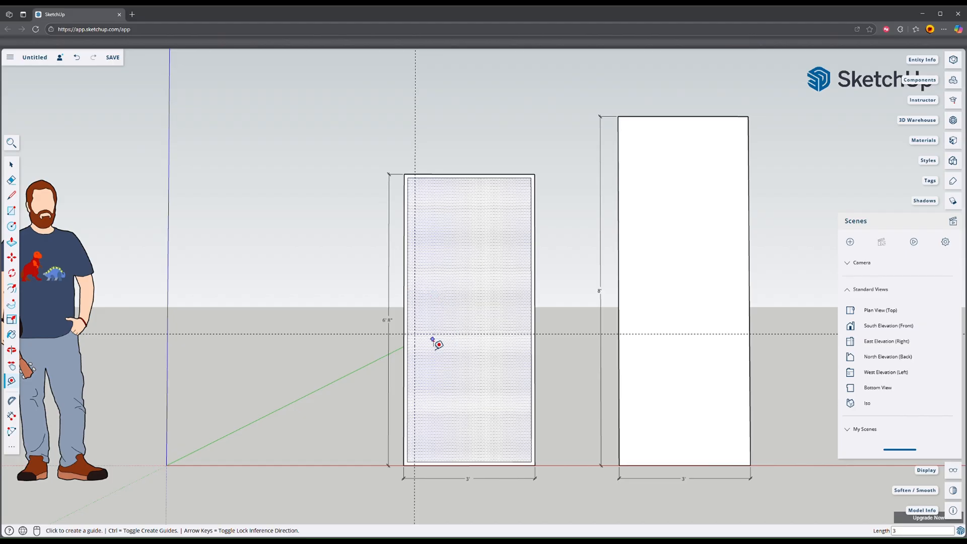
Step: Place two horizontal guides, one 6 inches above and one 6 inches below the existing horizontal guide
{"action": "scroll", "coordinate": [446, 347], "scroll_direction": "up", "scroll_amount": 3}
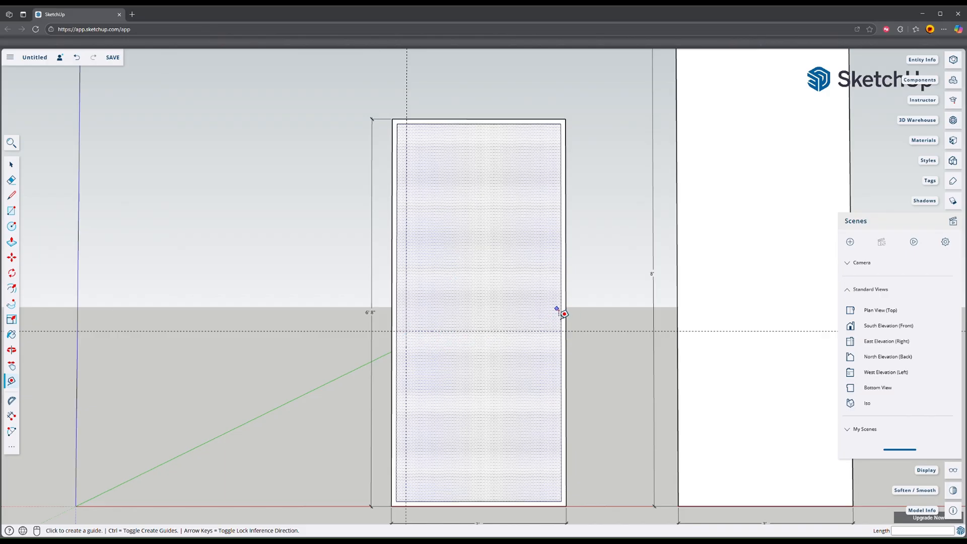
{"action": "left_click", "coordinate": [413, 331]}
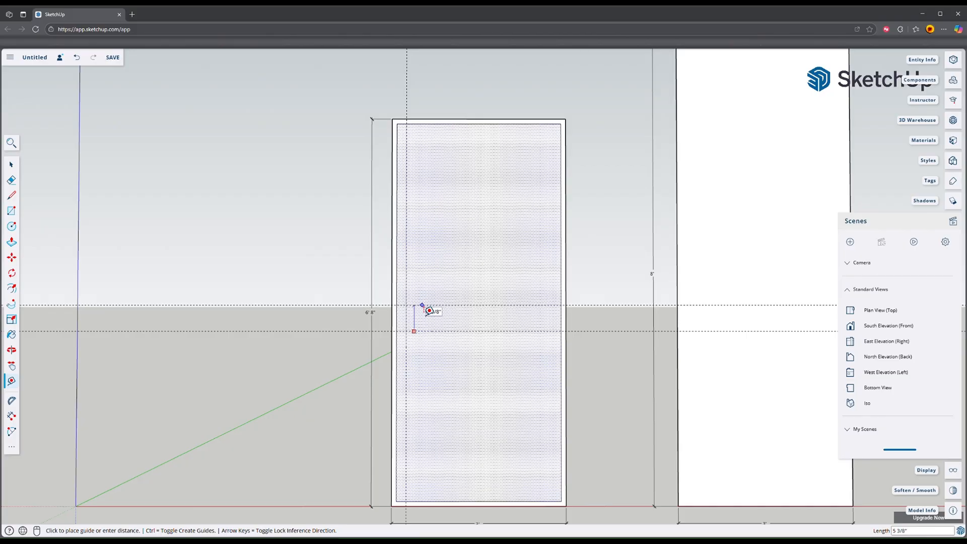
{"action": "type", "text": "6"}
{"action": "key", "text": "Return"}
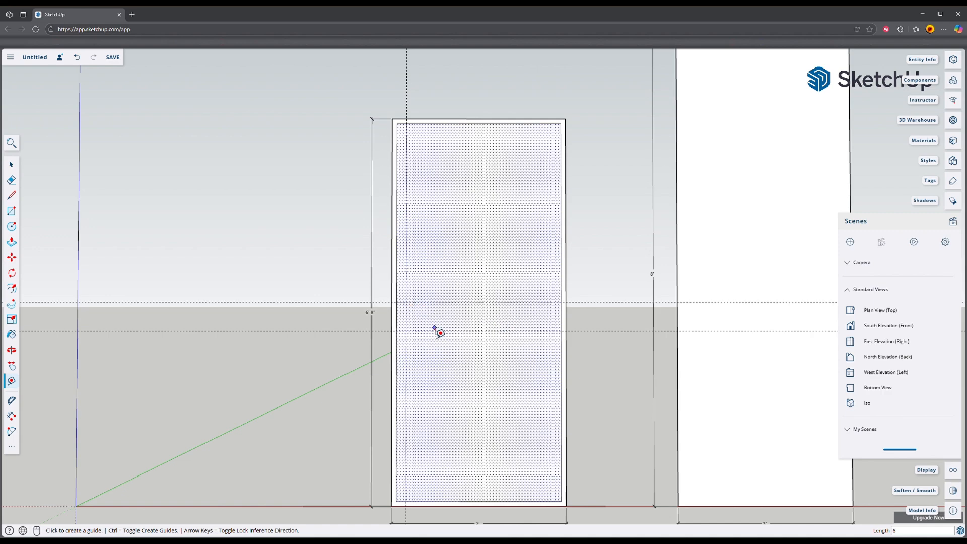
{"action": "left_click", "coordinate": [427, 332]}
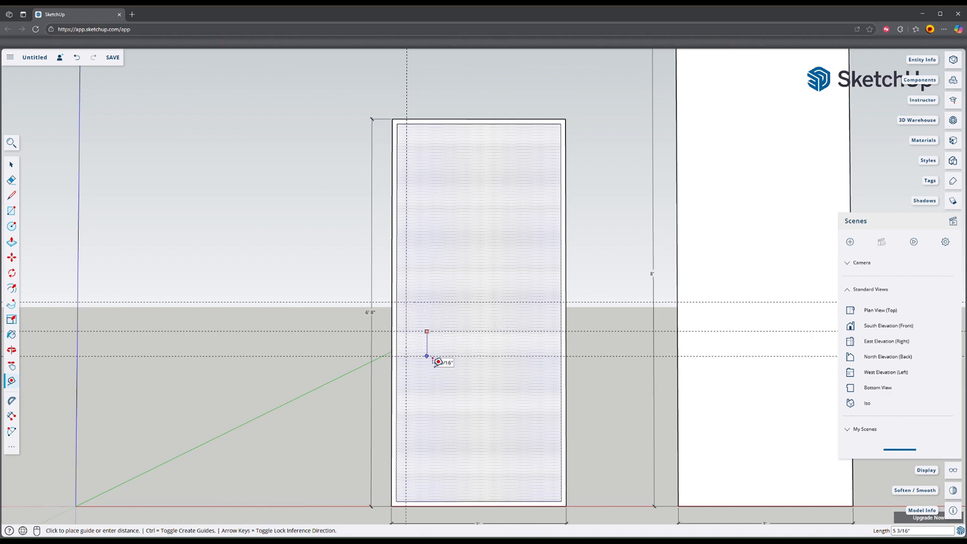
{"action": "type", "text": "6"}
{"action": "key", "text": "Return"}
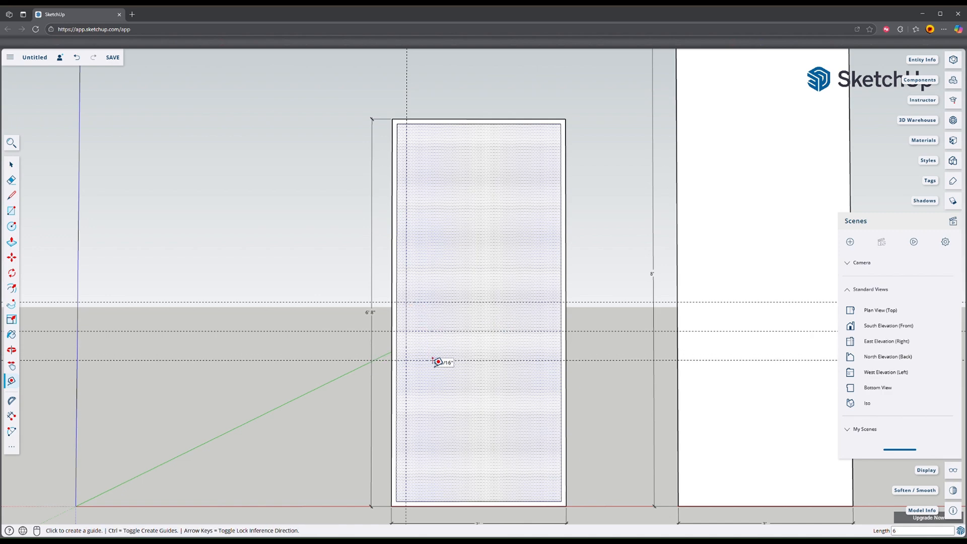
Step: Place another vertical guide 6 inches in from the panel's left outer edge
{"action": "left_click", "coordinate": [391, 319]}
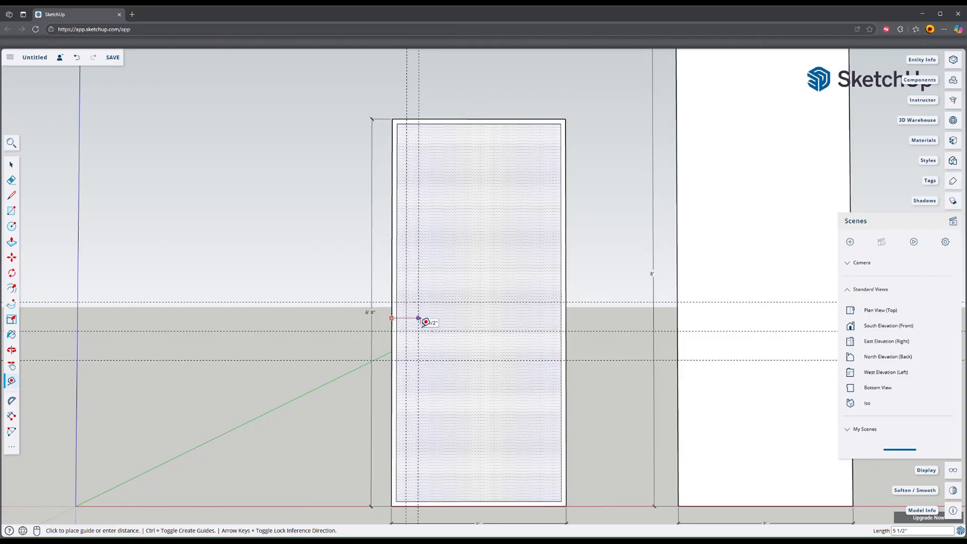
{"action": "type", "text": "6"}
{"action": "key", "text": "Return"}
Step: Draw a rectangle from the inner left border at the upper guide to where the lower guide meets the 6-inch vertical guide
{"action": "key", "text": "r"}
{"action": "left_click", "coordinate": [396, 302]}
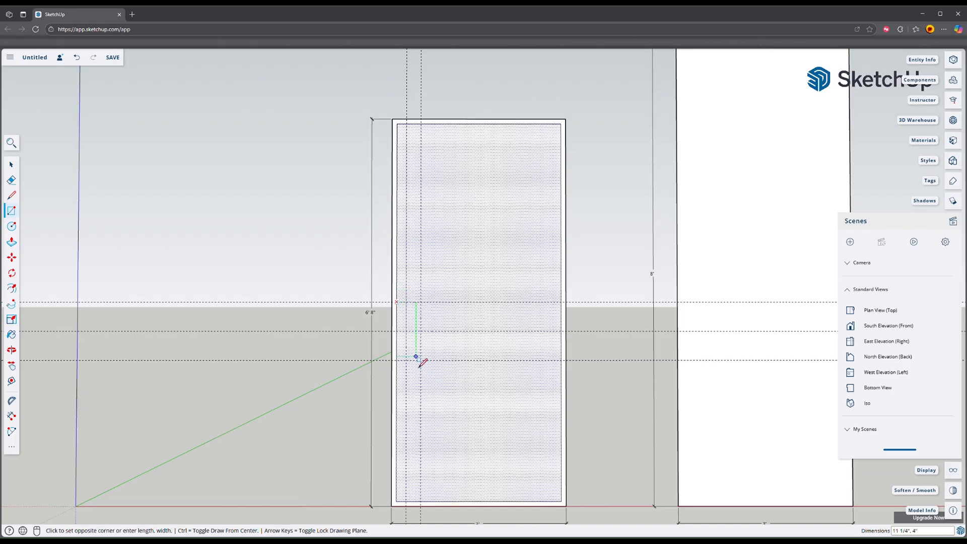
{"action": "left_click", "coordinate": [421, 360]}
{"action": "key", "text": "space"}
Step: Select the inner left border segments and the small rectangle's other three edges, and offset this stepped line 5 inches into the panel
{"action": "key", "text": "f"}
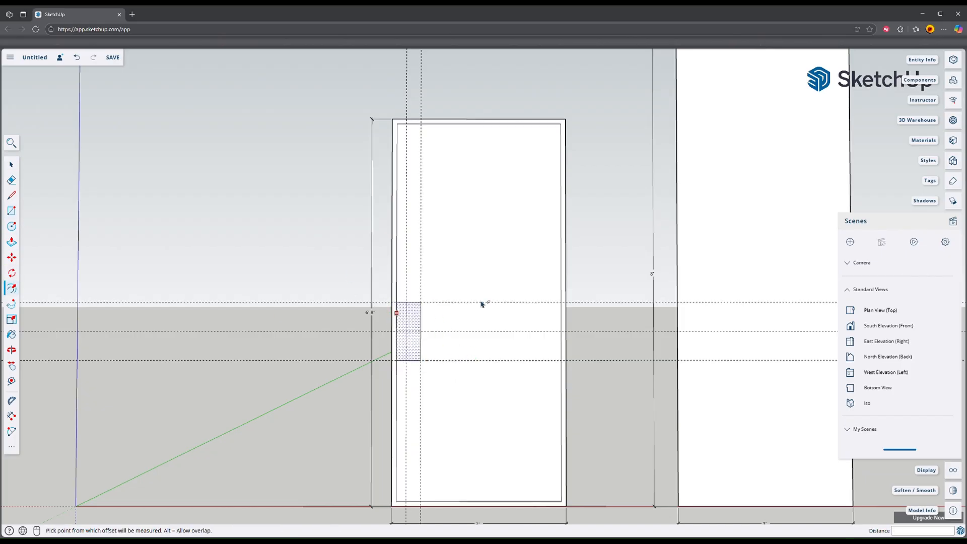
{"action": "key", "text": "space"}
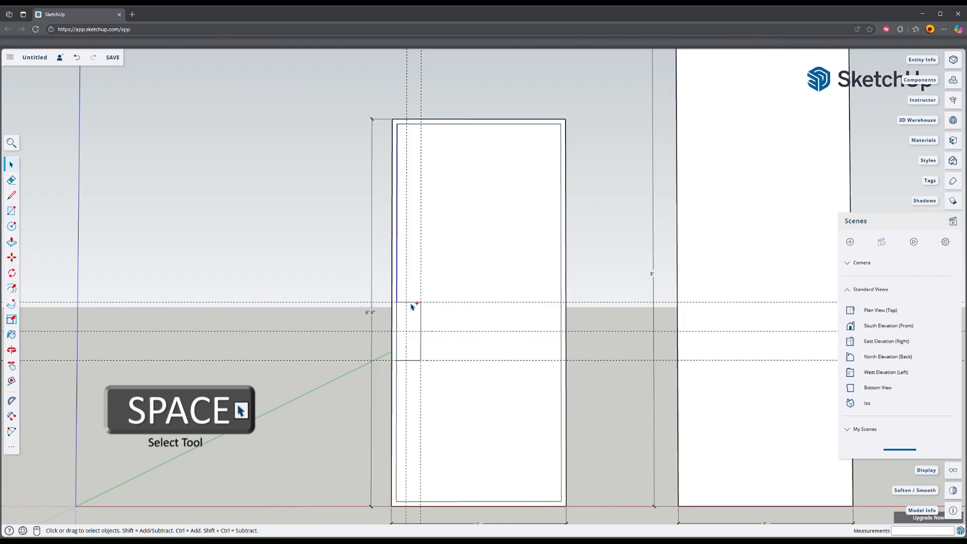
{"action": "left_click", "coordinate": [411, 303], "text": "ctrl"}
{"action": "left_click", "coordinate": [422, 313], "text": "ctrl"}
{"action": "left_click", "coordinate": [415, 361], "text": "ctrl"}
{"action": "left_click", "coordinate": [396, 386], "text": "ctrl"}
{"action": "key", "text": "f"}
{"action": "left_click", "coordinate": [396, 230]}
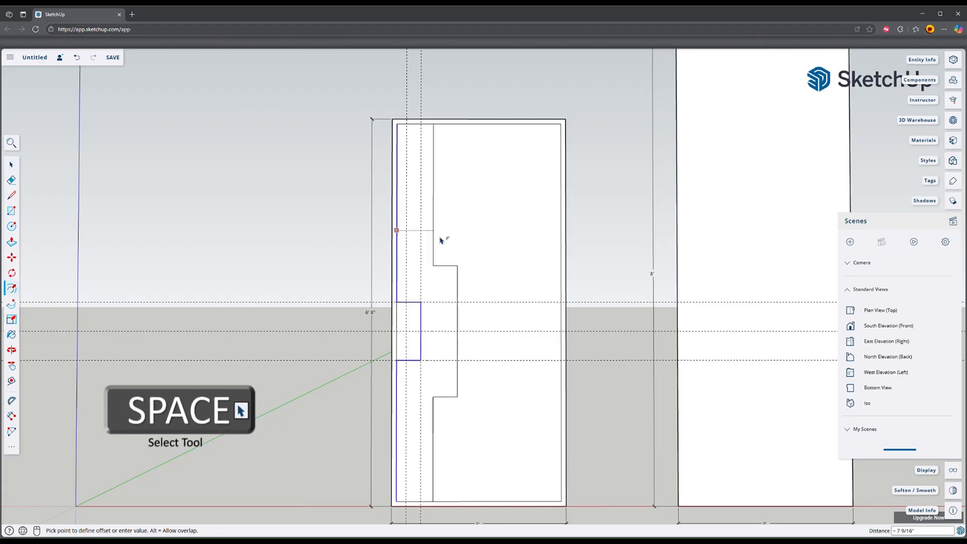
{"action": "left_click", "coordinate": [422, 236]}
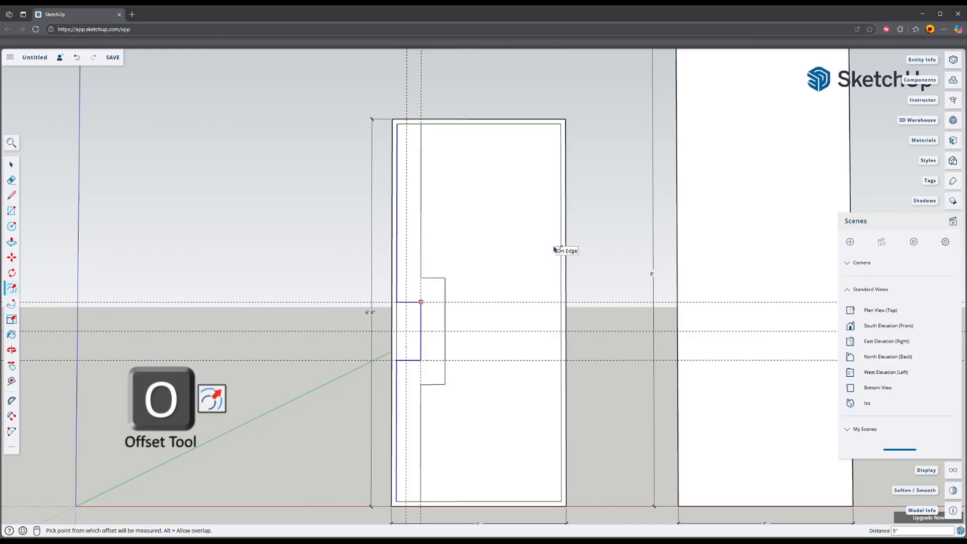
Step: Offset the same stepped line into the panel twice more, at about 1' 1" and about 1' 11"
{"action": "left_click", "coordinate": [402, 232]}
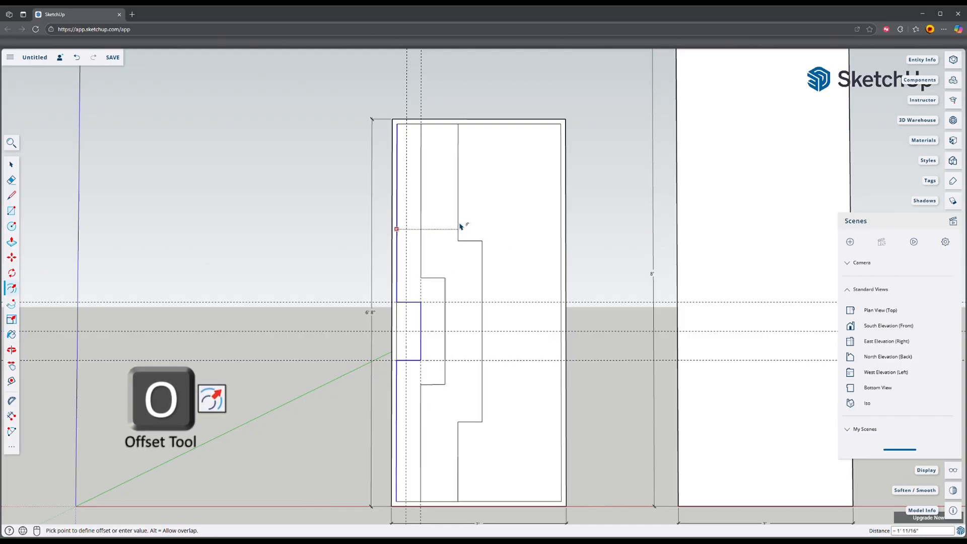
{"action": "left_click", "coordinate": [460, 226]}
{"action": "left_click", "coordinate": [400, 230]}
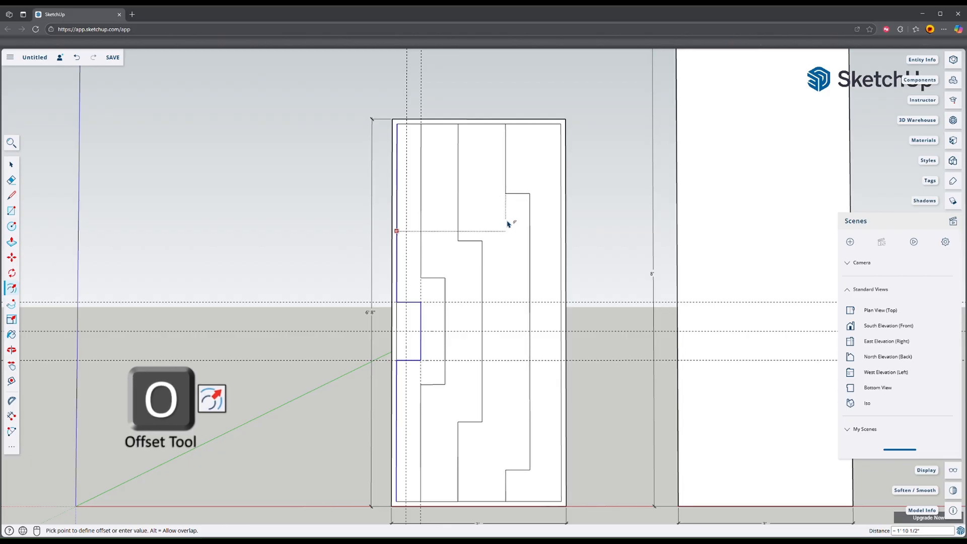
{"action": "key", "text": "space"}
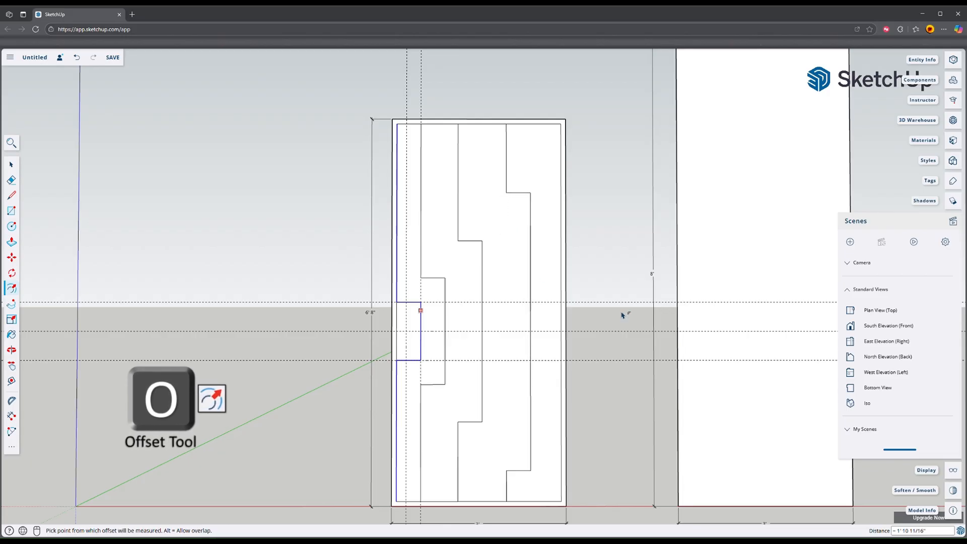
Step: Offset the stepped line nearest the handle rectangle about 1 inch farther into the panel to form a double line
{"action": "key", "text": "o"}
{"action": "left_click", "coordinate": [423, 262]}
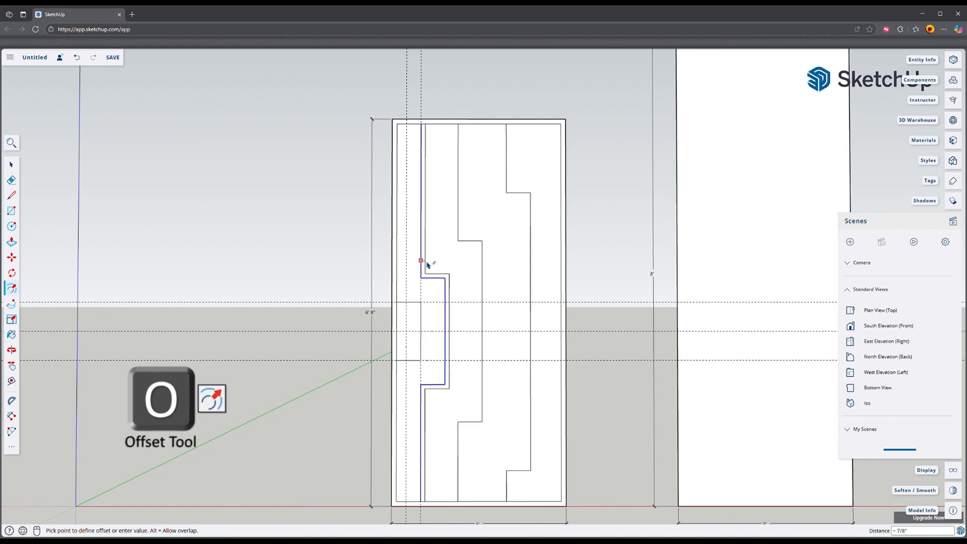
{"action": "key", "text": "Escape"}
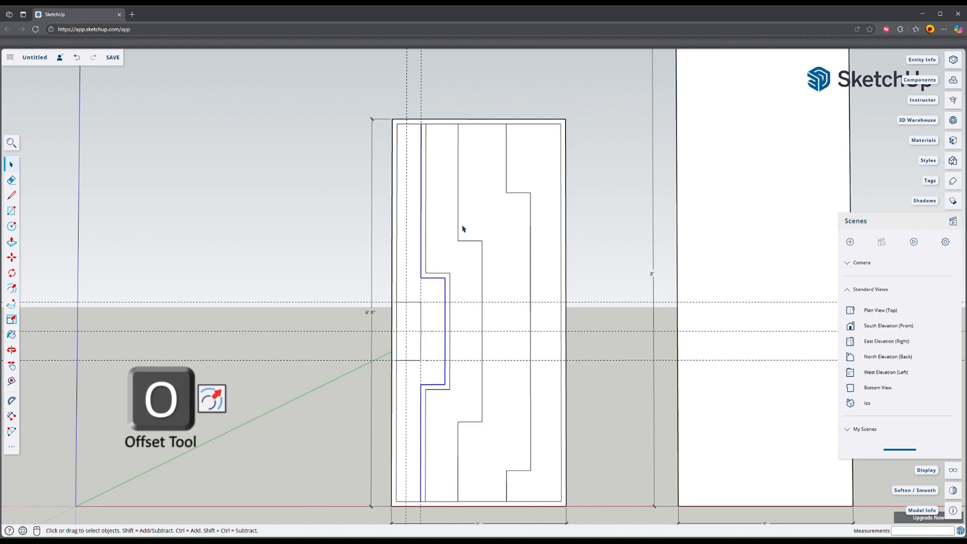
Step: Select the whole middle stepped line and offset it 1 inch away from the handle side
{"action": "key", "text": "space"}
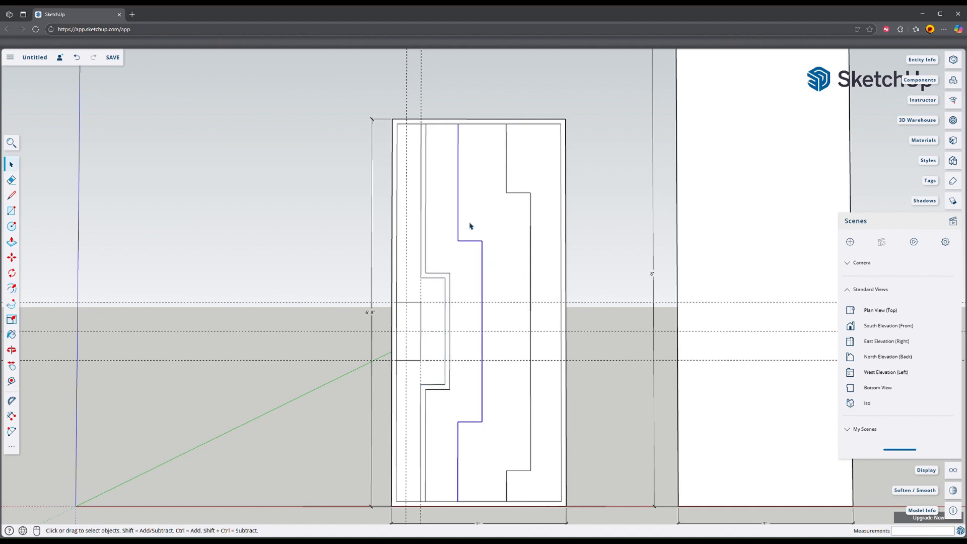
{"action": "key", "text": "m"}
{"action": "key", "text": "f"}
{"action": "left_click", "coordinate": [462, 215]}
{"action": "type", "text": "1"}
{"action": "key", "text": "Return"}
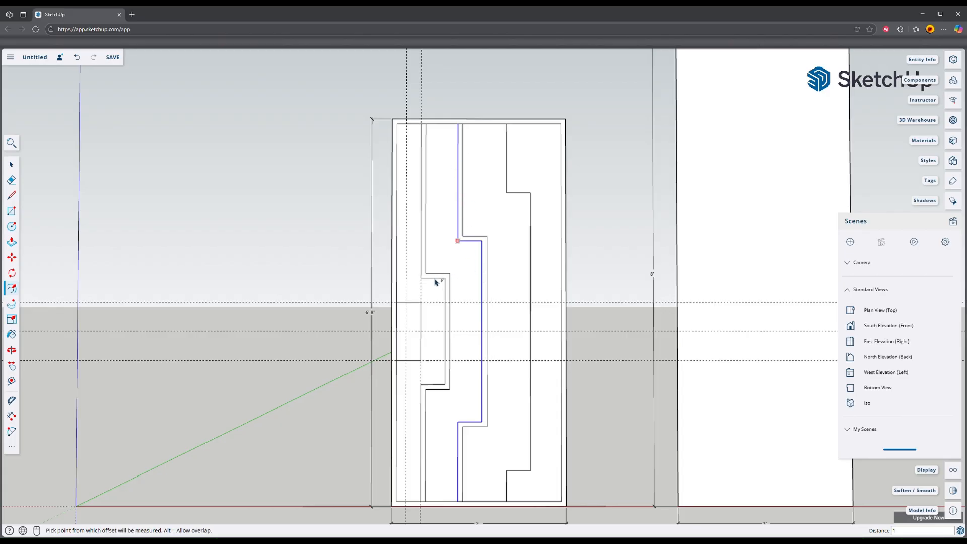
Step: Select the whole stepped line farthest from the handle and offset it 1 inch back toward the handle side
{"action": "key", "text": "space"}
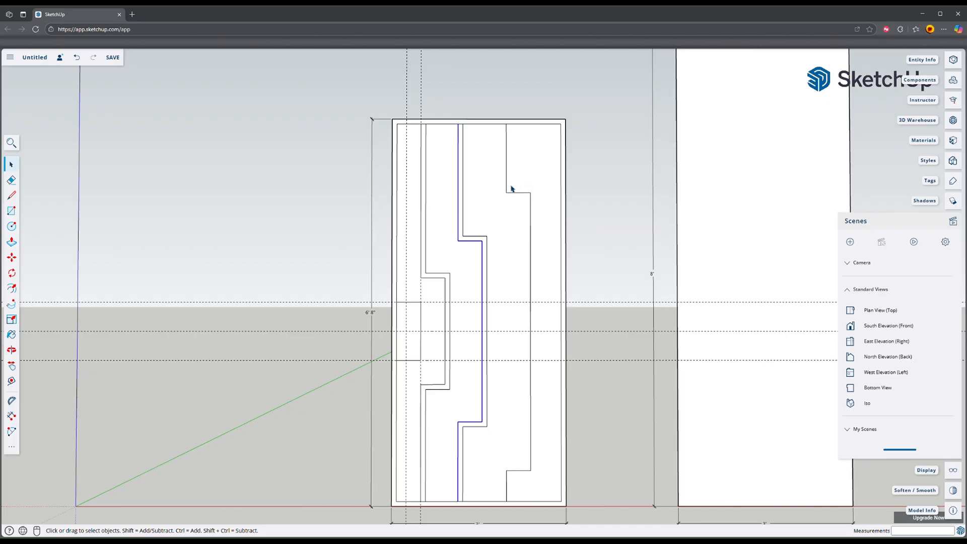
{"action": "left_click", "coordinate": [509, 188]}
{"action": "left_click", "coordinate": [533, 214], "text": "ctrl"}
{"action": "left_click", "coordinate": [524, 472], "text": "ctrl"}
{"action": "left_click", "coordinate": [509, 487], "text": "ctrl"}
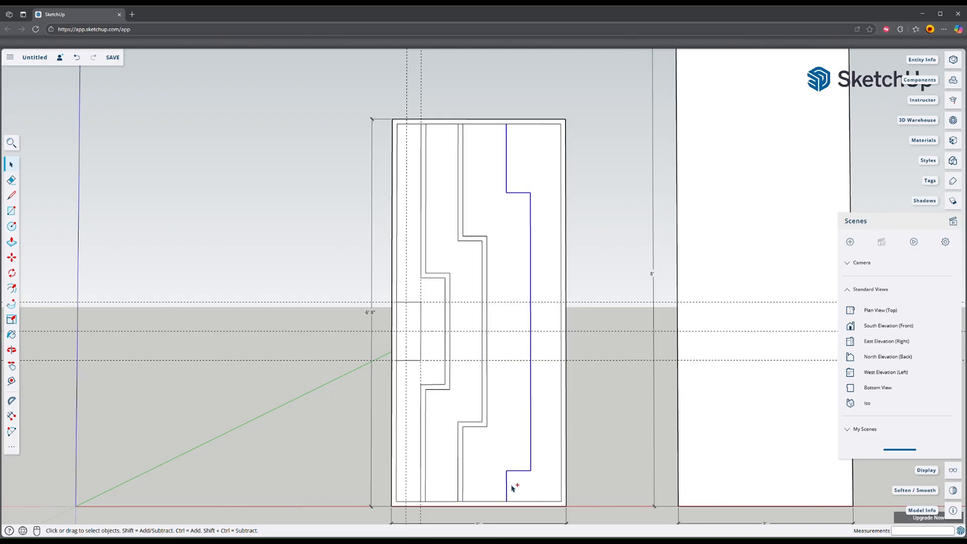
{"action": "key", "text": "f"}
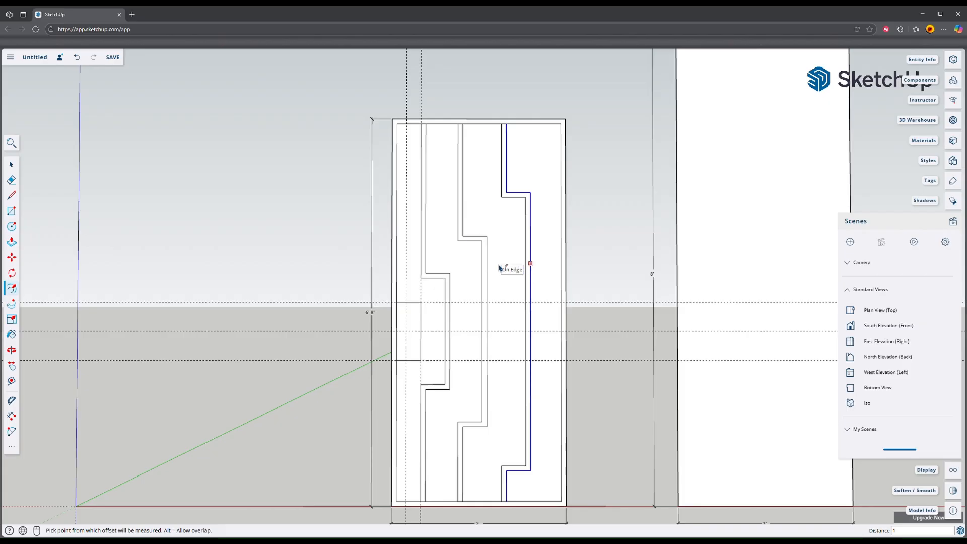
{"action": "key", "text": "Escape"}
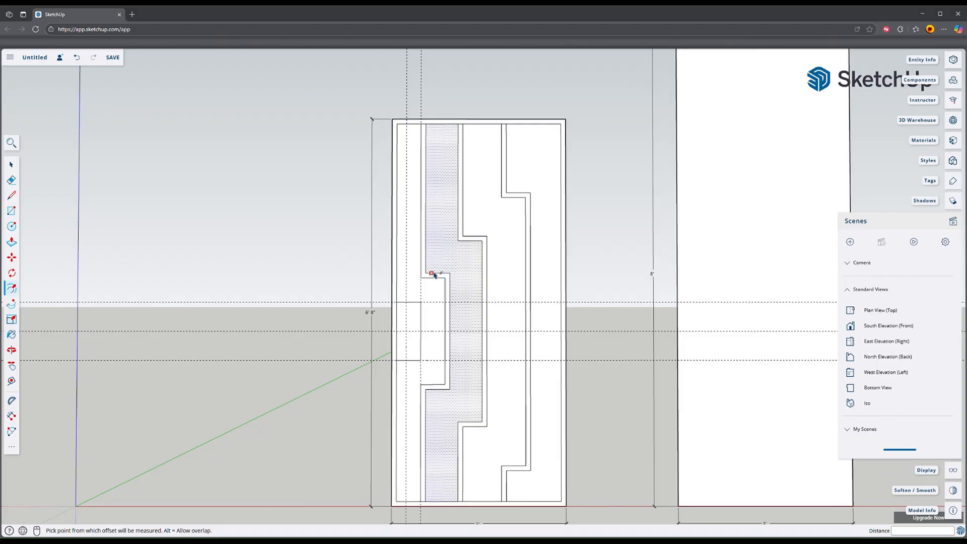
Step: Place a diagonal guide through the upper step corners of the stepped lines
{"action": "scroll", "coordinate": [434, 275], "scroll_direction": "up", "scroll_amount": 3}
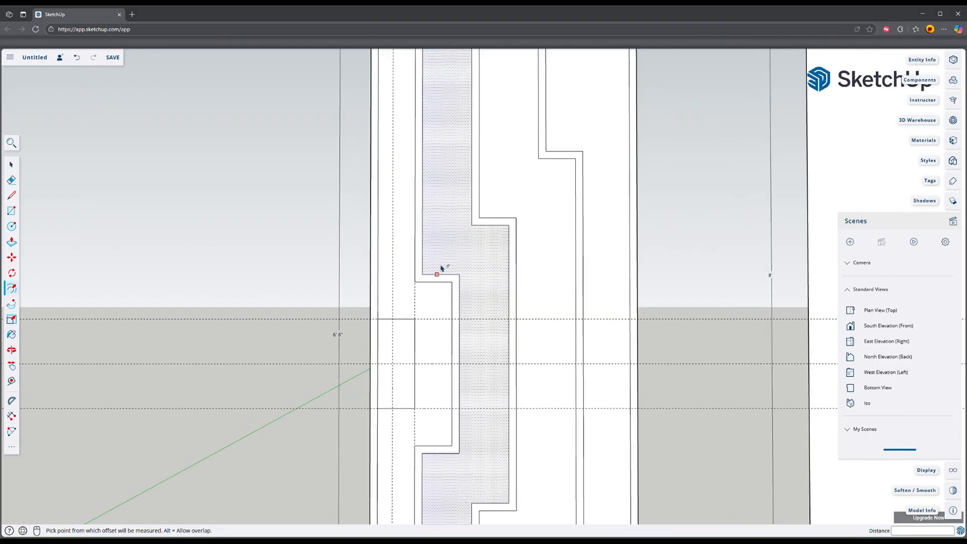
{"action": "key", "text": "t"}
{"action": "left_click", "coordinate": [426, 275]}
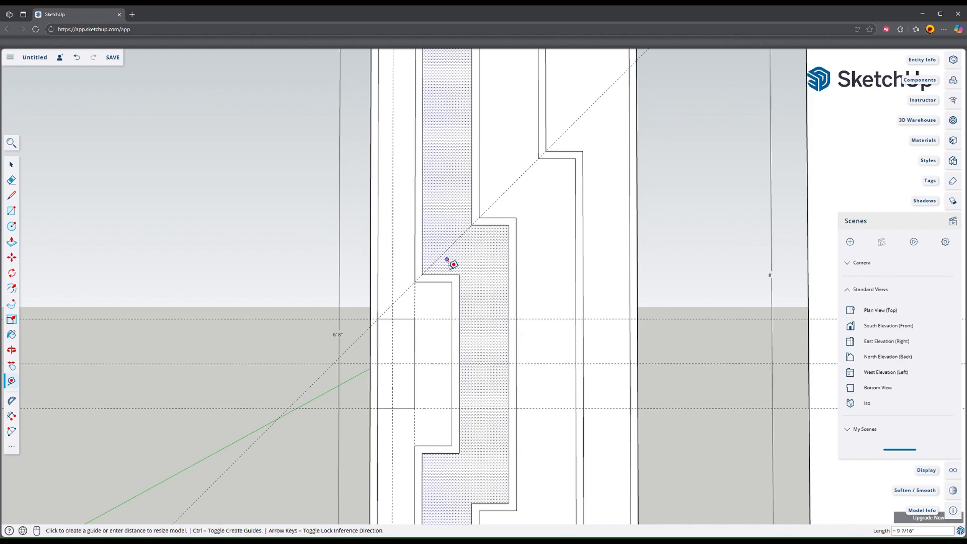
Step: Place a parallel guide 1 inch above the corner diagonal and vertical guides 1 inch inside both sides of the first band
{"action": "scroll", "coordinate": [453, 264], "scroll_direction": "down", "scroll_amount": 3}
{"action": "scroll", "coordinate": [456, 257], "scroll_direction": "up", "scroll_amount": 1}
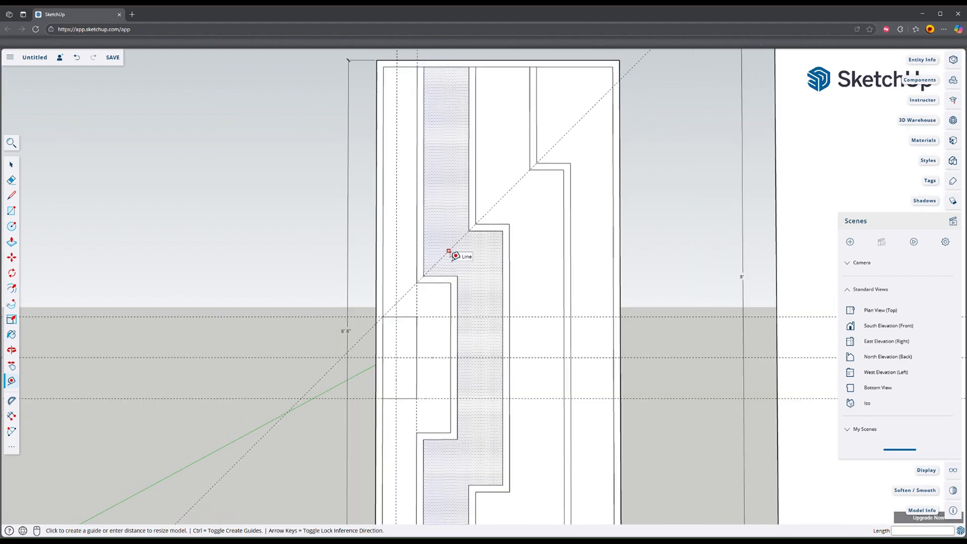
{"action": "left_click", "coordinate": [459, 240]}
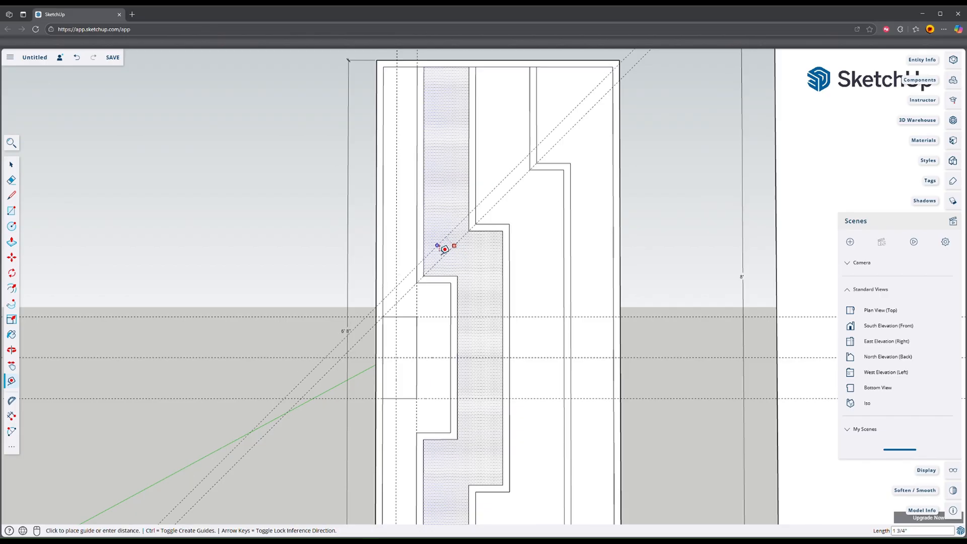
{"action": "left_click", "coordinate": [463, 196]}
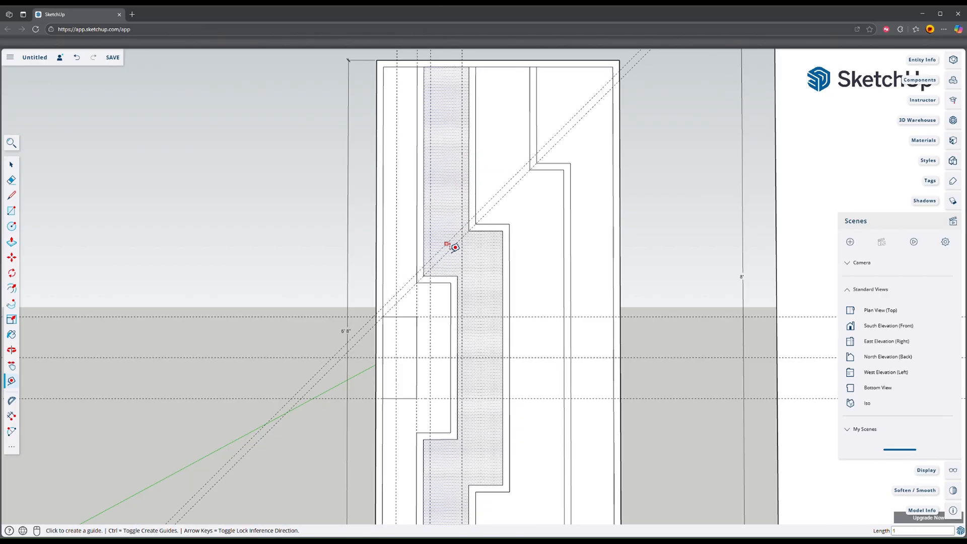
Step: Place a diagonal guide through the lower step corners and a parallel copy of it across the upper part of the first band
{"action": "scroll", "coordinate": [490, 238], "scroll_direction": "down", "scroll_amount": 1}
{"action": "left_click", "coordinate": [501, 455]}
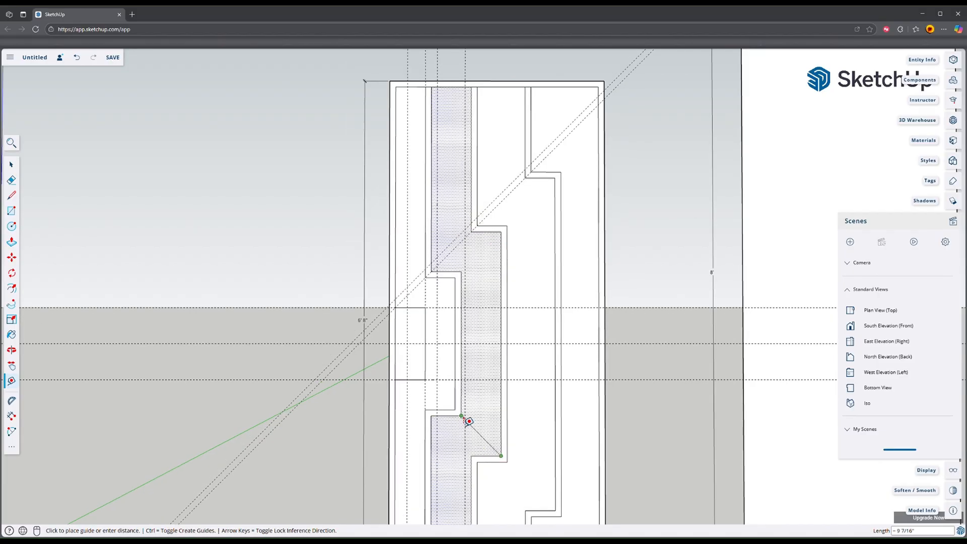
{"action": "left_click", "coordinate": [460, 416]}
{"action": "left_click", "coordinate": [478, 433]}
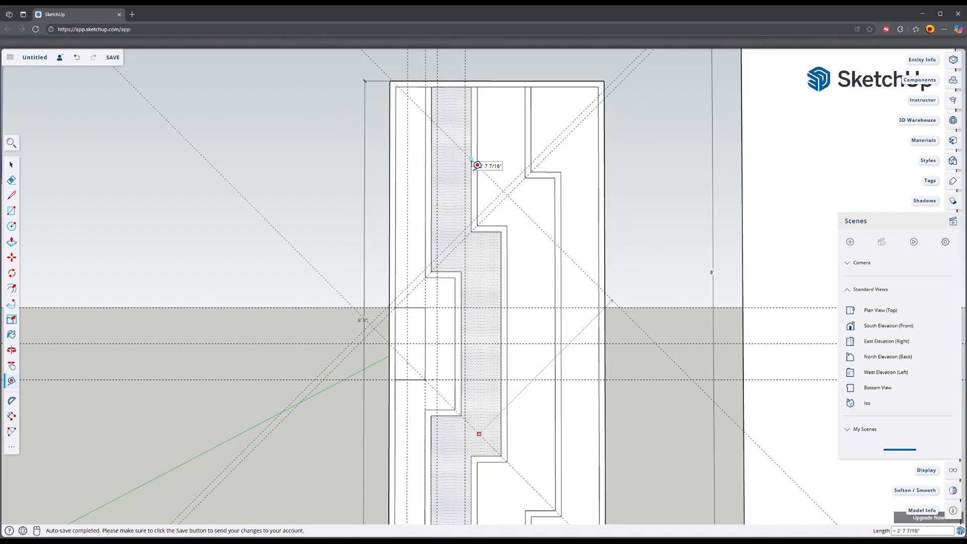
{"action": "left_click", "coordinate": [455, 157]}
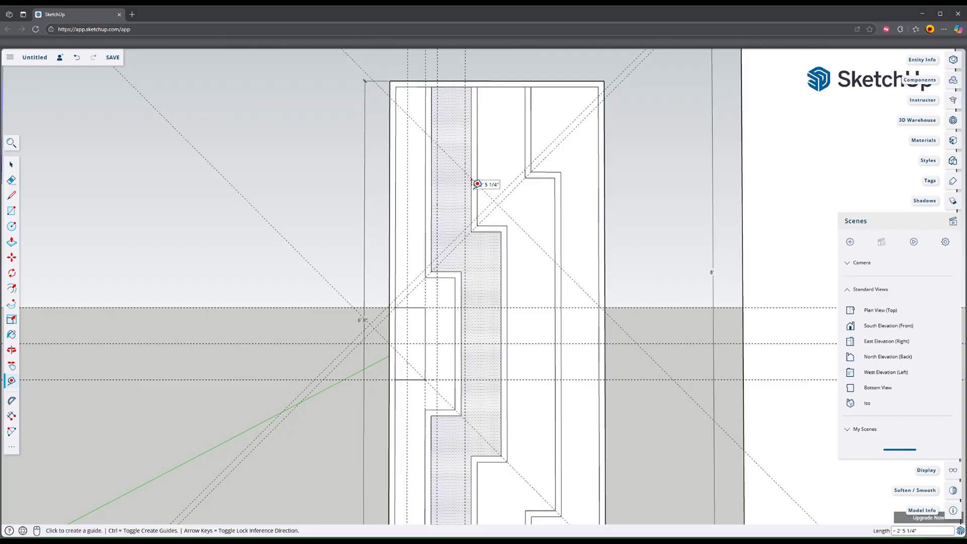
Step: Place another guide parallel to the upper descending diagonal at a distance of 1 inch
{"action": "scroll", "coordinate": [455, 156], "scroll_direction": "up", "scroll_amount": 1}
{"action": "left_click", "coordinate": [448, 151]}
{"action": "left_click", "coordinate": [470, 152]}
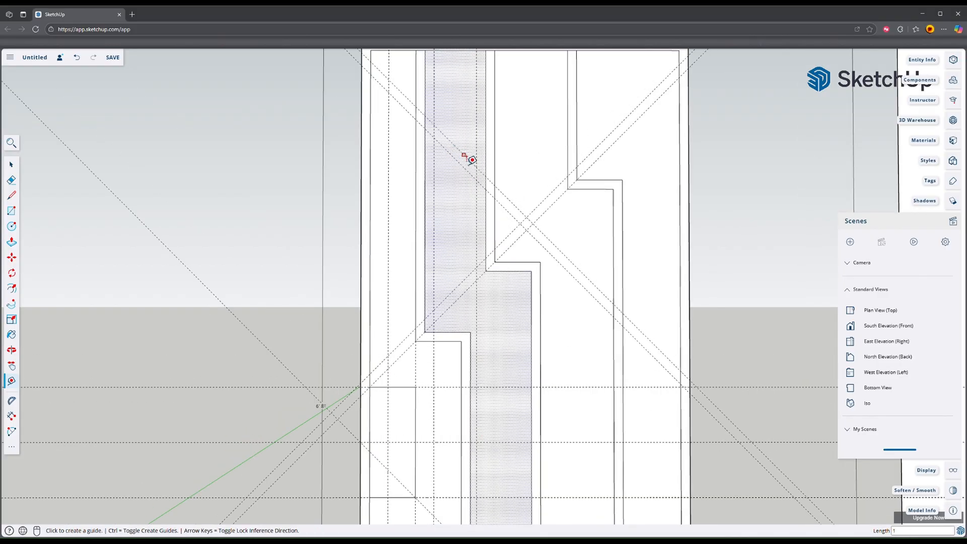
{"action": "scroll", "coordinate": [467, 156], "scroll_direction": "down", "scroll_amount": 1}
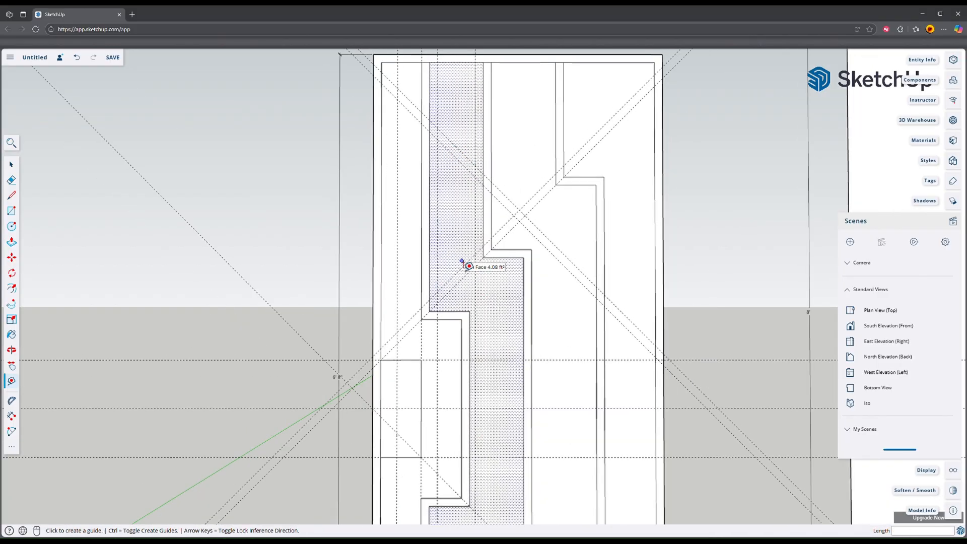
Step: Draw a closed trapezoid in the upper first band along the intersections of the vertical and diagonal guides
{"action": "key", "text": "l"}
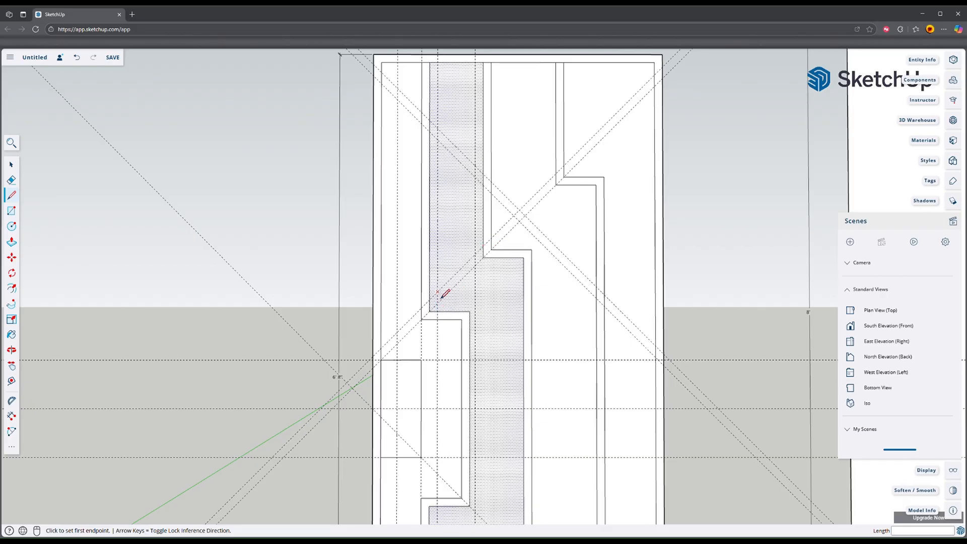
{"action": "left_click", "coordinate": [437, 292]}
{"action": "left_click", "coordinate": [475, 255]}
{"action": "left_click", "coordinate": [475, 166]}
{"action": "left_click", "coordinate": [437, 130]}
{"action": "left_click", "coordinate": [437, 299]}
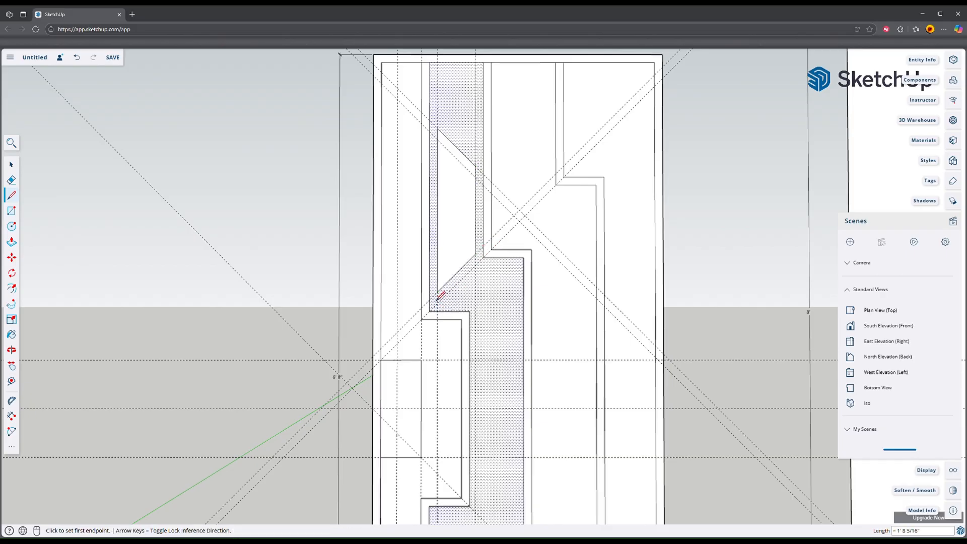
Step: Select the trapezoid's face and offset its outline 1 inch inward
{"action": "key", "text": "space"}
{"action": "left_click", "coordinate": [454, 188]}
{"action": "key", "text": "f"}
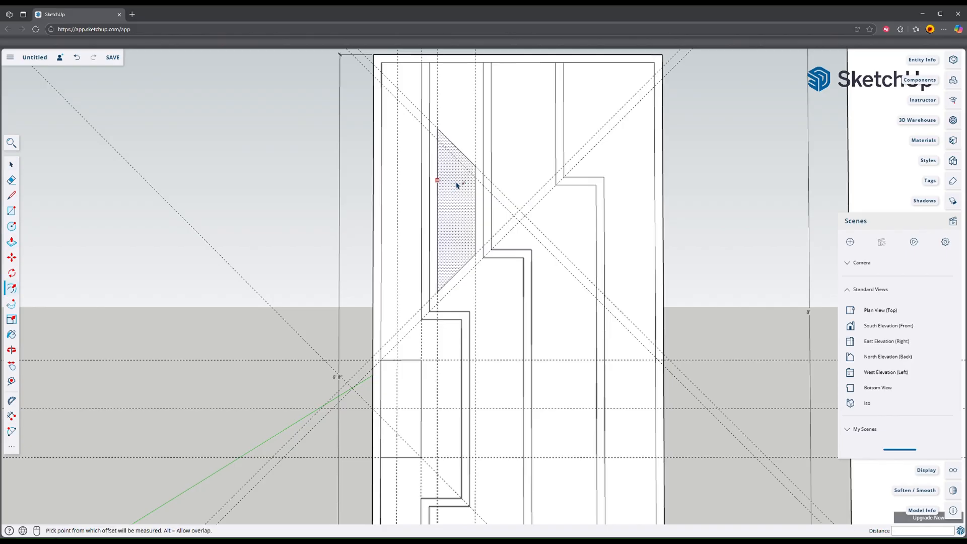
{"action": "left_click", "coordinate": [460, 151]}
{"action": "left_click", "coordinate": [459, 161]}
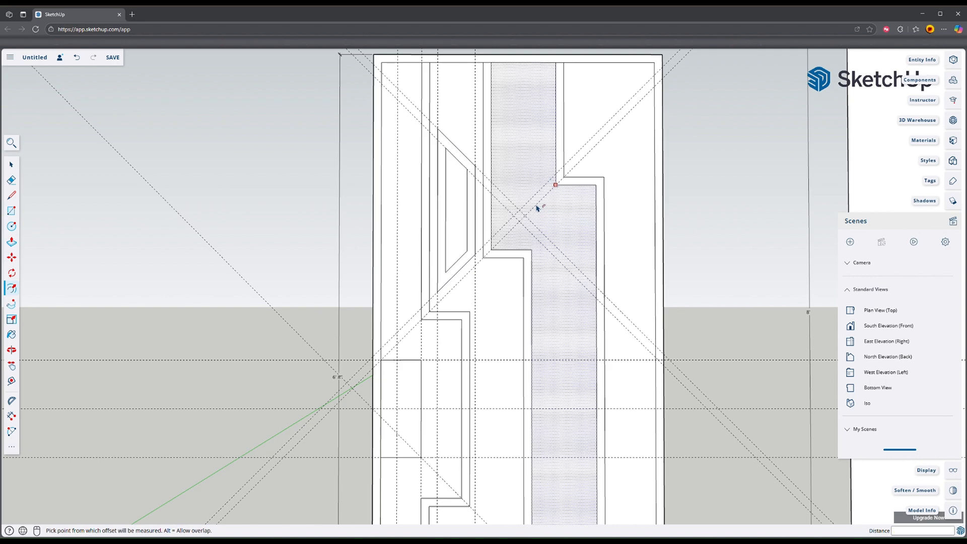
Step: Erase the extra diagonal guides around the trapezoid and place a guide 1 inch above the remaining upper step-corner diagonal
{"action": "key", "text": "e"}
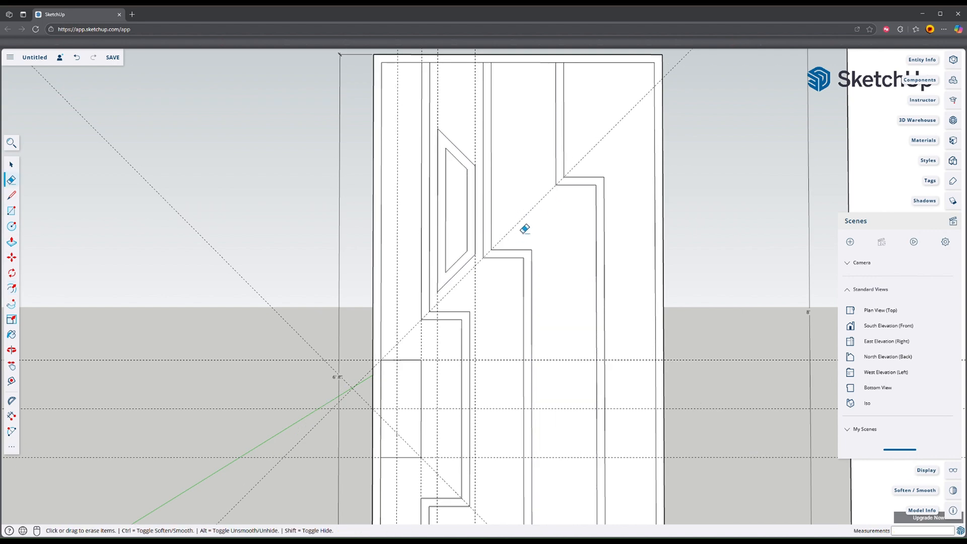
{"action": "key", "text": "t"}
{"action": "left_click", "coordinate": [526, 219]}
{"action": "type", "text": "1"}
{"action": "key", "text": "Return"}
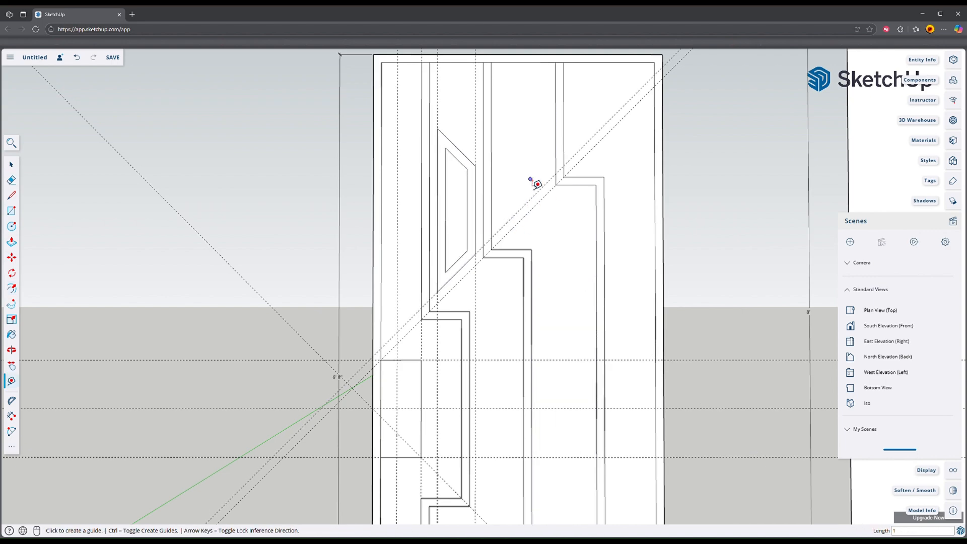
Step: Place vertical guides 1 inch inside both sides of the second band, and a diagonal guide parallel to the trapezoid's upper slanted edge across it
{"action": "left_click", "coordinate": [491, 190]}
{"action": "type", "text": "1"}
{"action": "key", "text": "Return"}
{"action": "left_click", "coordinate": [556, 154]}
{"action": "type", "text": "1"}
{"action": "key", "text": "Return"}
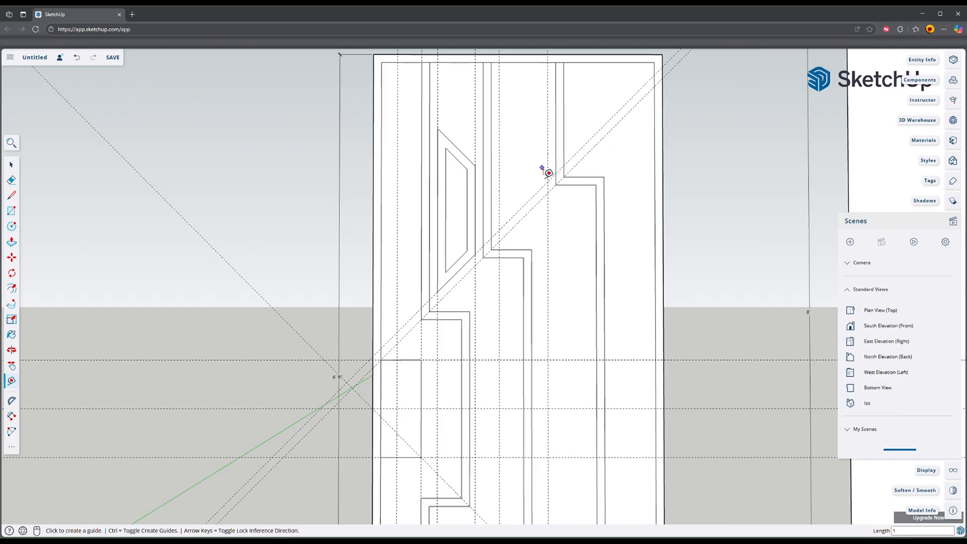
{"action": "left_click", "coordinate": [456, 147]}
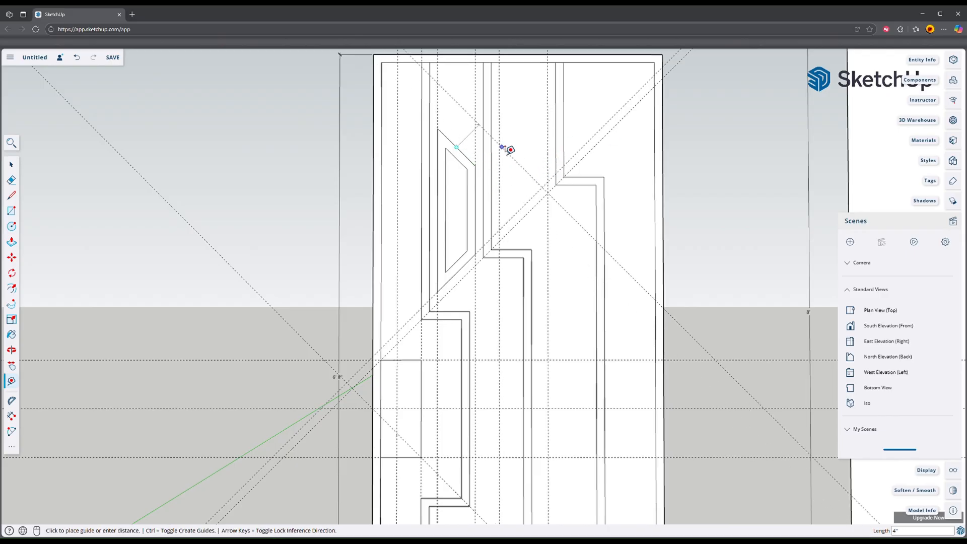
{"action": "left_click", "coordinate": [550, 140]}
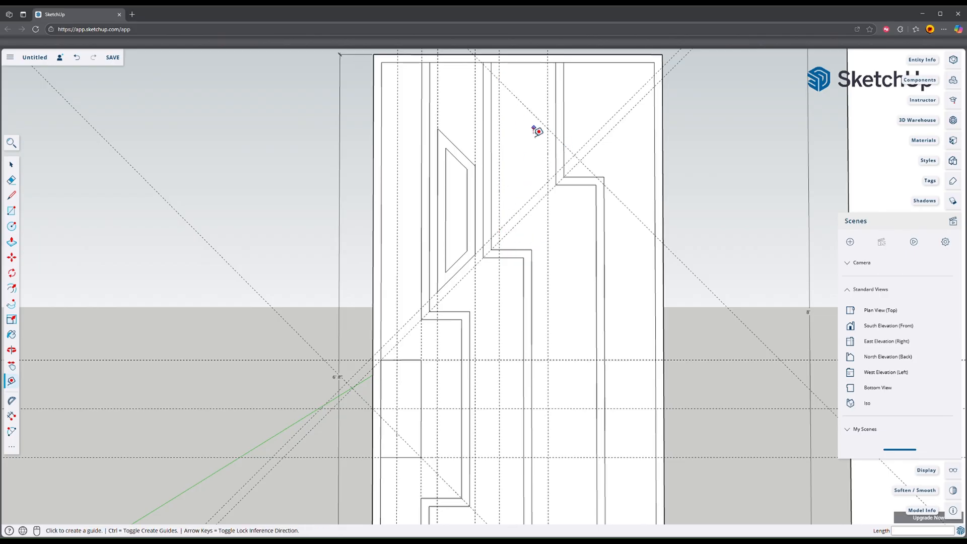
Step: Draw a second trapezoid along the guides in the second band and offset its outline 1 inch inward
{"action": "key", "text": "l"}
{"action": "left_click", "coordinate": [498, 79]}
{"action": "left_click", "coordinate": [498, 229]}
{"action": "left_click", "coordinate": [547, 182]}
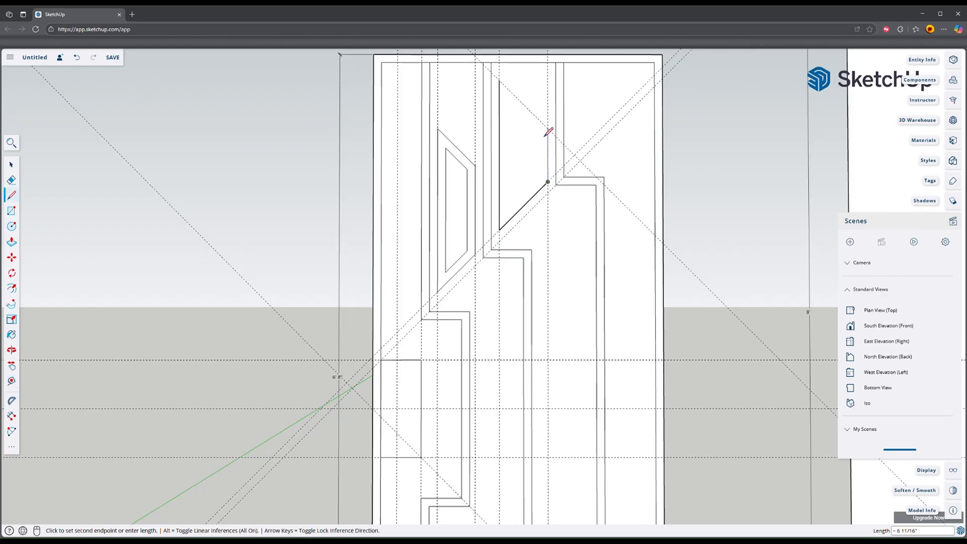
{"action": "left_click", "coordinate": [547, 129]}
{"action": "left_click", "coordinate": [499, 80]}
{"action": "key", "text": "f"}
{"action": "double_click", "coordinate": [521, 119]}
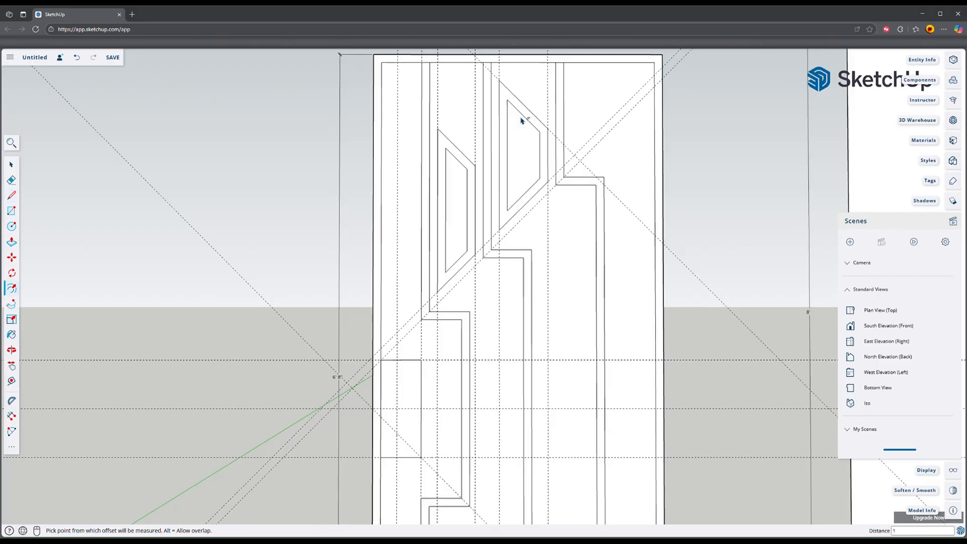
Step: Erase all remaining vertical, diagonal and horizontal guides around the door panel
{"action": "key", "text": "e"}
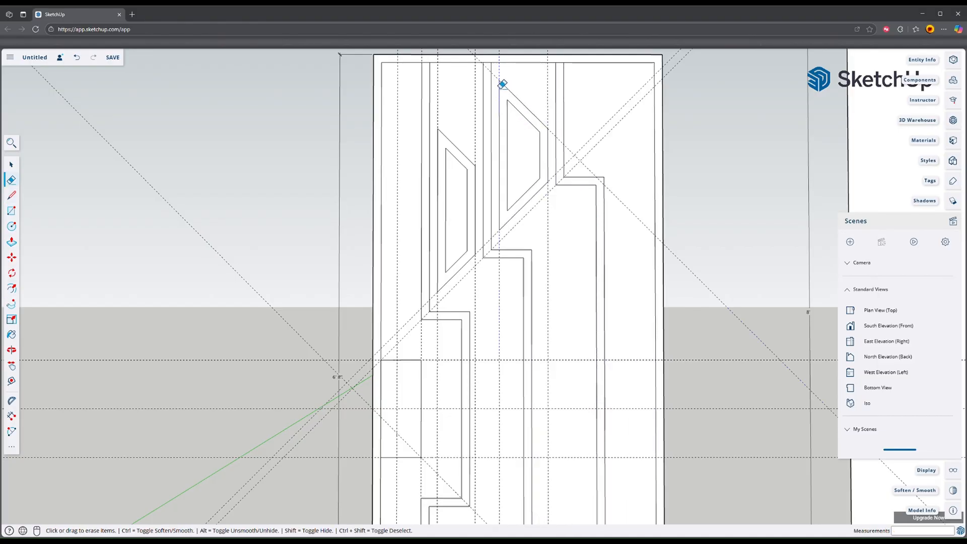
{"action": "left_click", "coordinate": [499, 88]}
{"action": "left_click", "coordinate": [549, 93]}
{"action": "left_click", "coordinate": [475, 90]}
{"action": "left_click", "coordinate": [438, 109]}
{"action": "left_click", "coordinate": [397, 118]}
{"action": "left_click_drag", "start_coordinate": [589, 132], "coordinate": [614, 166]}
{"action": "scroll", "coordinate": [614, 167], "scroll_direction": "down", "scroll_amount": 3}
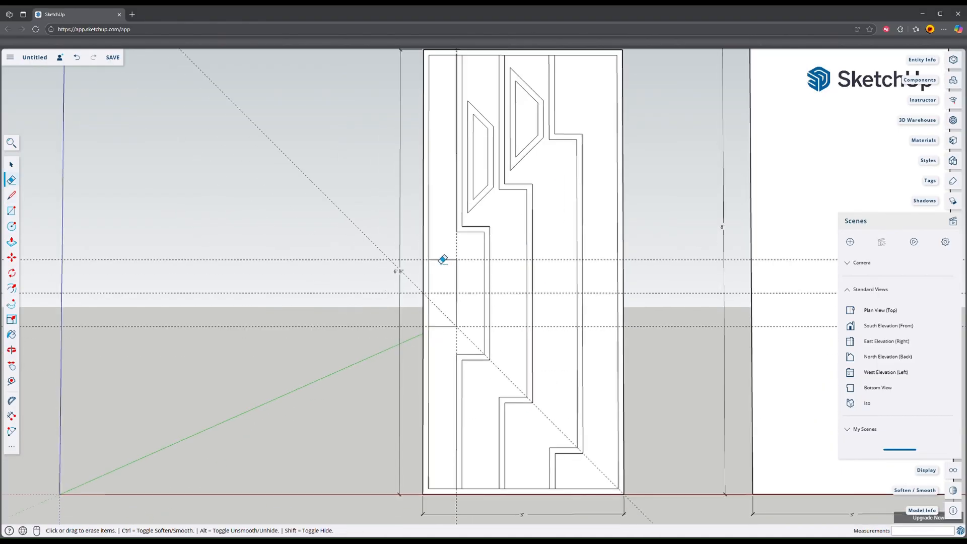
{"action": "mouse_move", "coordinate": [482, 258]}
{"action": "left_mouse_down"}
{"action": "mouse_move", "coordinate": [477, 318]}
{"action": "mouse_move", "coordinate": [457, 352]}
{"action": "left_mouse_up"}
{"action": "middle_click_drag", "start_coordinate": [529, 277], "coordinate": [487, 283], "text": "shift"}
Step: Place a horizontal guide through the middle of the handle rectangle and a vertical guide about 3 inches in from the panel's left outer edge
{"action": "key", "text": "t"}
{"action": "left_click", "coordinate": [435, 500]}
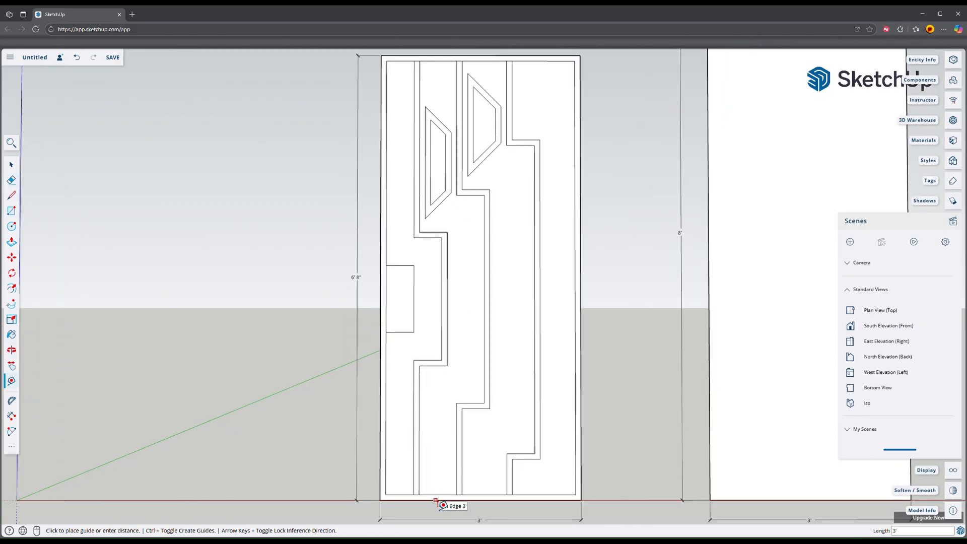
{"action": "left_click", "coordinate": [431, 308]}
{"action": "left_click", "coordinate": [380, 310]}
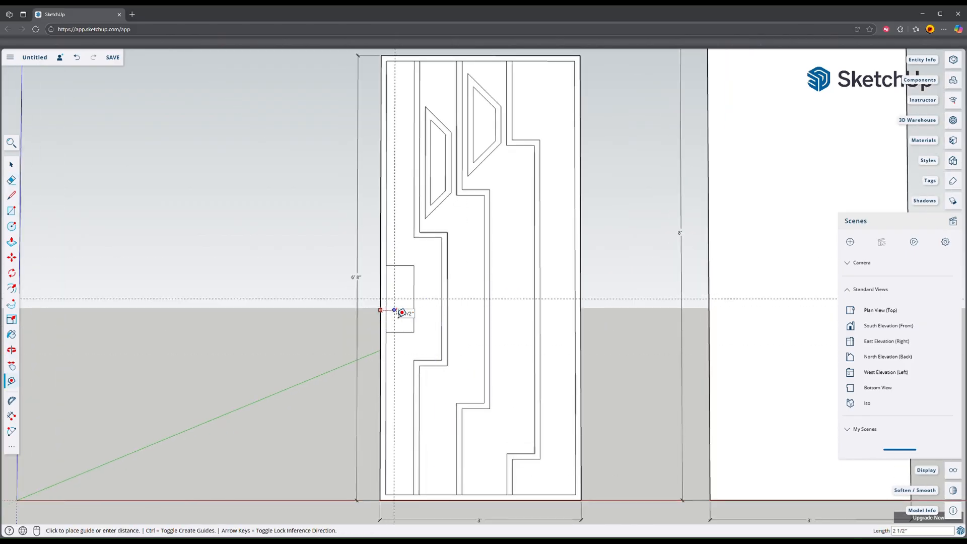
{"action": "left_click", "coordinate": [400, 313]}
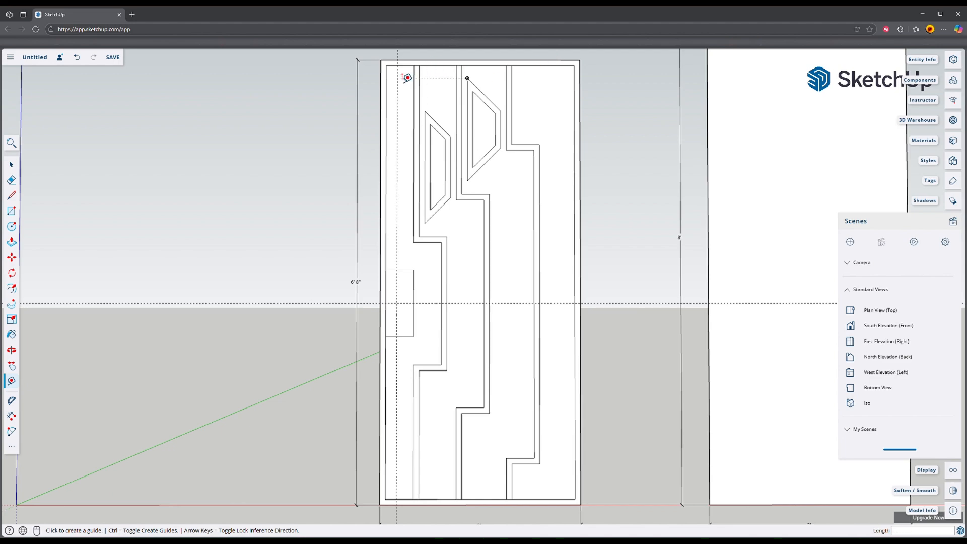
{"action": "scroll", "coordinate": [436, 71], "scroll_direction": "up", "scroll_amount": 4}
{"action": "middle_click_drag", "start_coordinate": [481, 80], "coordinate": [468, 131], "text": "shift"}
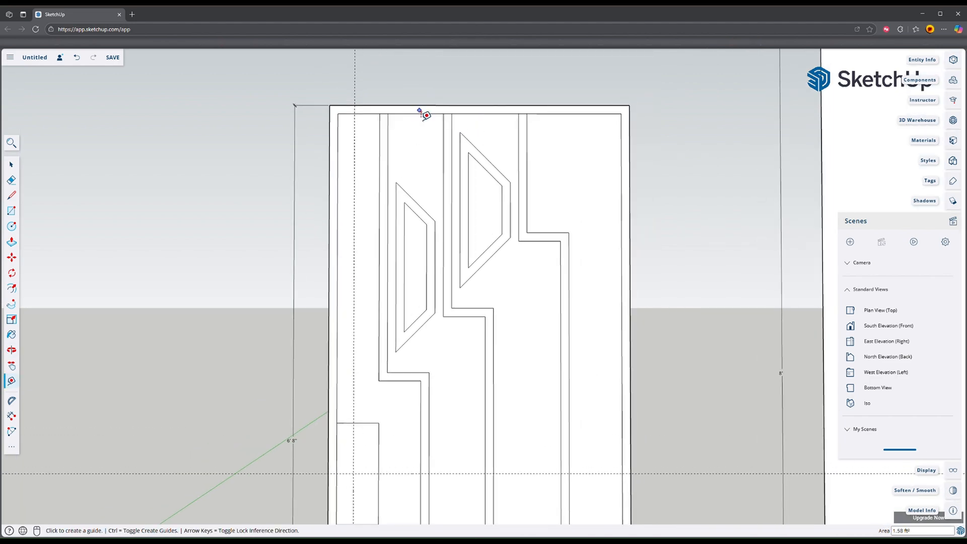
Step: Place guides 1 inch inside all four edges of the door panel's inner border outline
{"action": "left_click", "coordinate": [426, 115]}
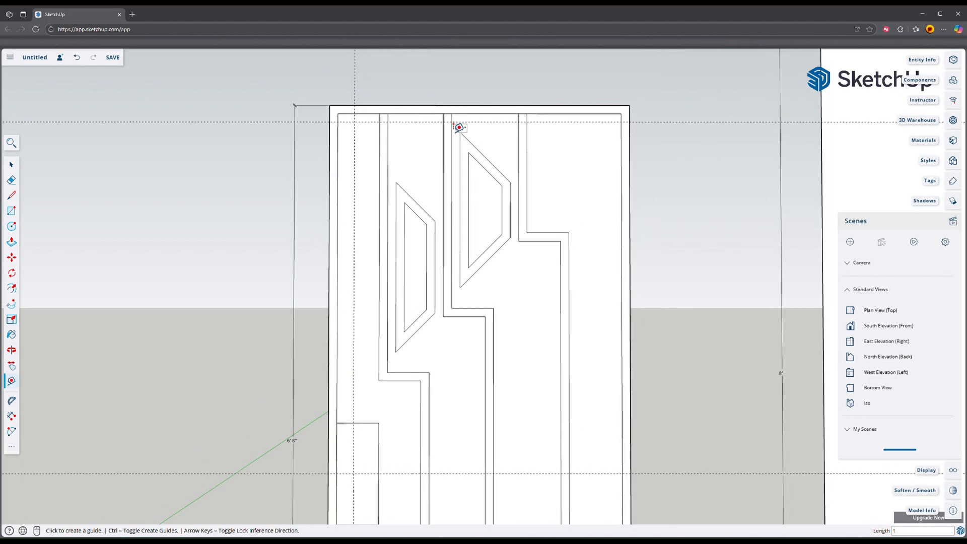
{"action": "left_click", "coordinate": [338, 308]}
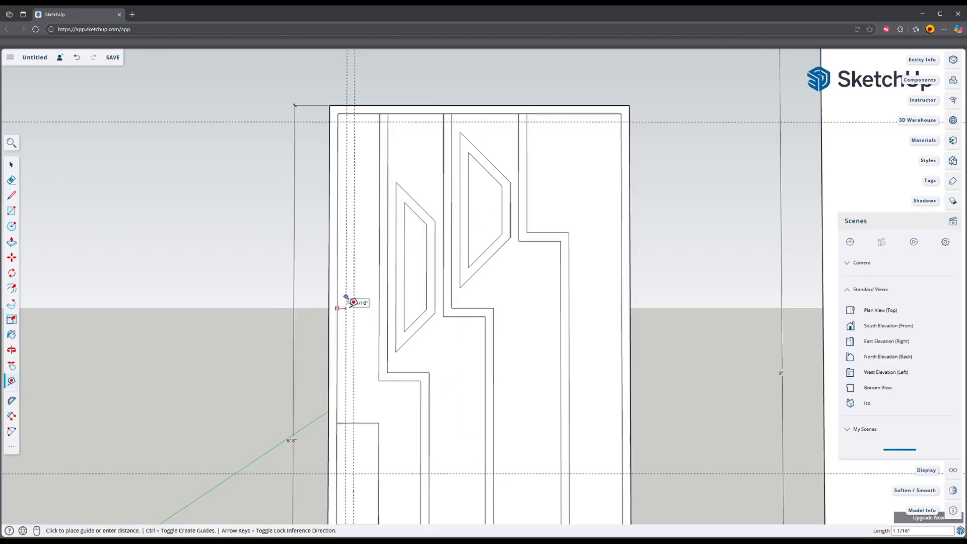
{"action": "type", "text": "1"}
{"action": "key", "text": "Return"}
{"action": "left_click", "coordinate": [620, 244]}
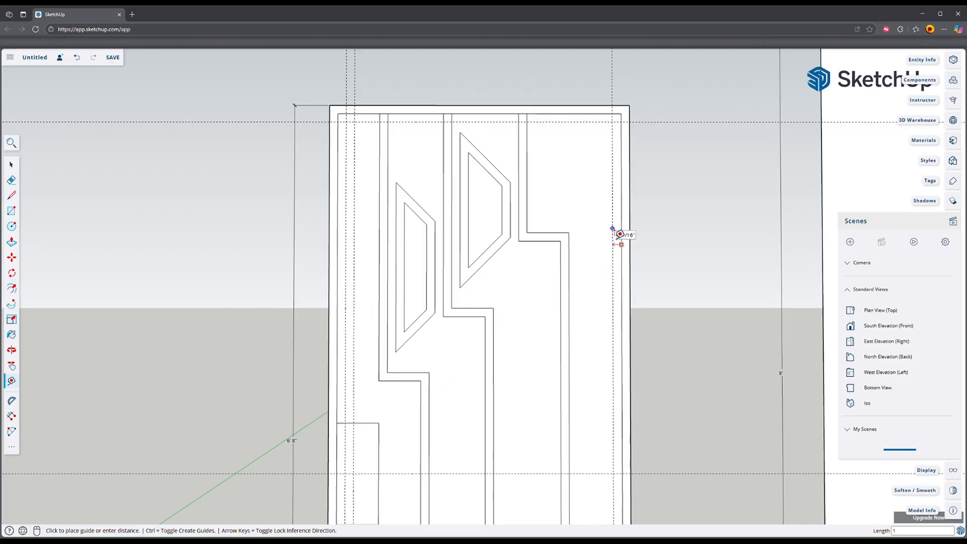
{"action": "key", "text": "Return"}
{"action": "scroll", "coordinate": [569, 305], "scroll_direction": "down", "scroll_amount": 6}
{"action": "scroll", "coordinate": [531, 358], "scroll_direction": "up", "scroll_amount": 6}
{"action": "left_click", "coordinate": [543, 348]}
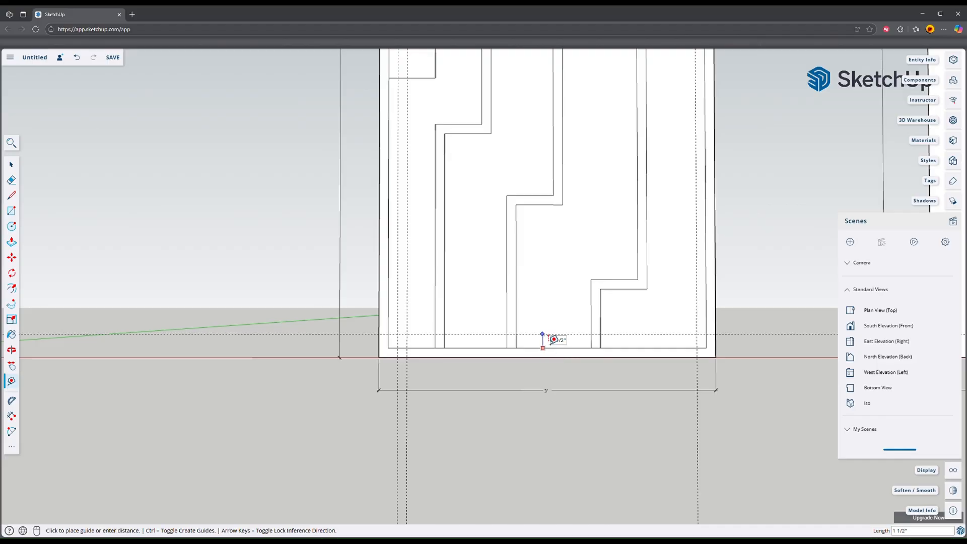
{"action": "type", "text": "1"}
{"action": "key", "text": "Return"}
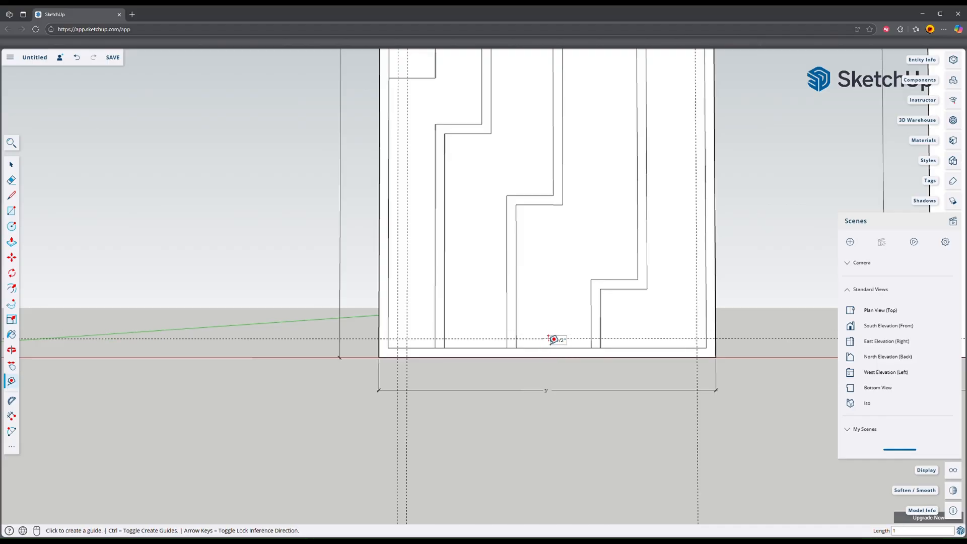
Step: Draw a rectangle on the 1-inch guides, from the panel's lower left guide intersection to the upper right one
{"action": "key", "text": "r"}
{"action": "left_click", "coordinate": [398, 339]}
{"action": "scroll", "coordinate": [607, 86], "scroll_direction": "down", "scroll_amount": 3}
{"action": "middle_click_drag", "start_coordinate": [612, 86], "coordinate": [503, 506], "text": "shift"}
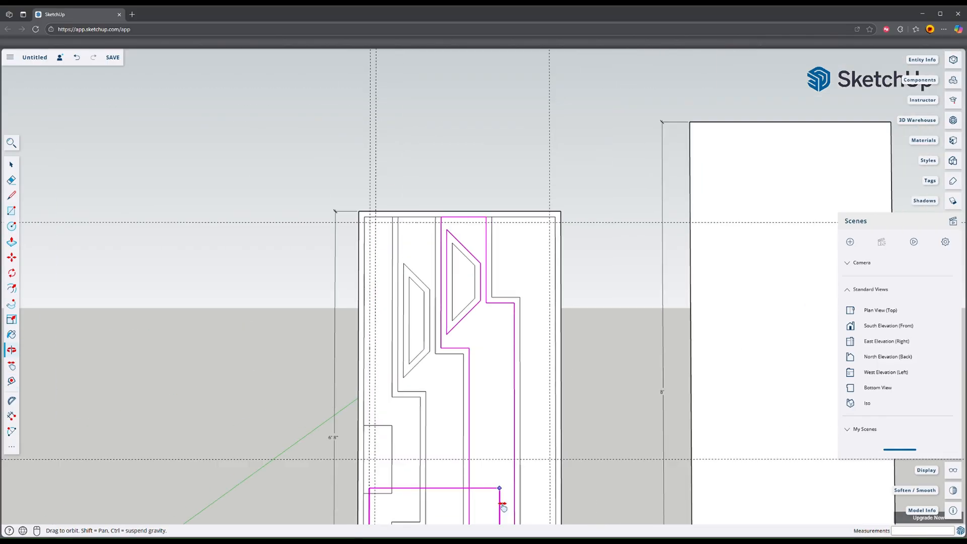
{"action": "key", "text": "Escape"}
{"action": "scroll", "coordinate": [438, 177], "scroll_direction": "up", "scroll_amount": 5}
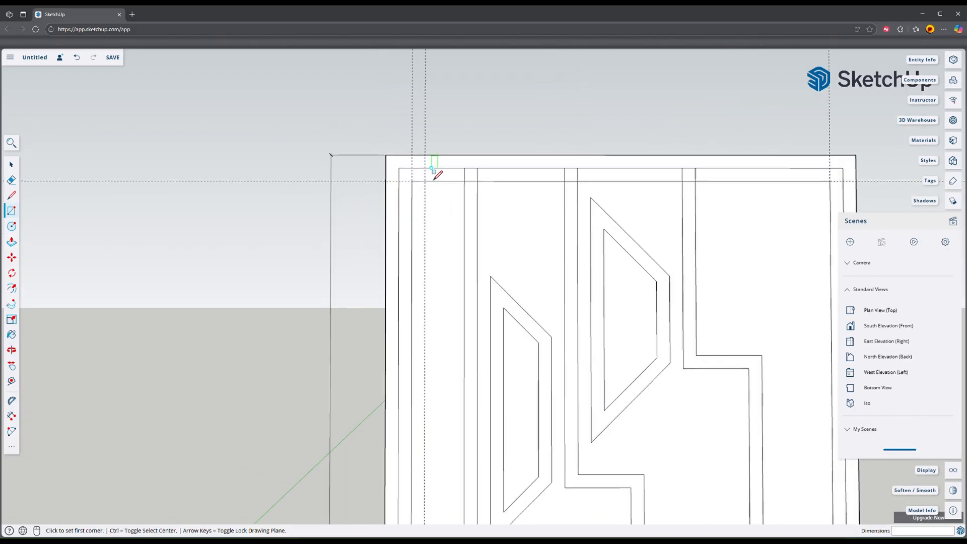
Step: Erase the old inner border outline, the guides and the line stubs outside the new rectangle along the panel's upper edge
{"action": "scroll", "coordinate": [434, 178], "scroll_direction": "up", "scroll_amount": 1}
{"action": "key", "text": "e"}
{"action": "left_click_drag", "start_coordinate": [401, 180], "coordinate": [750, 177]}
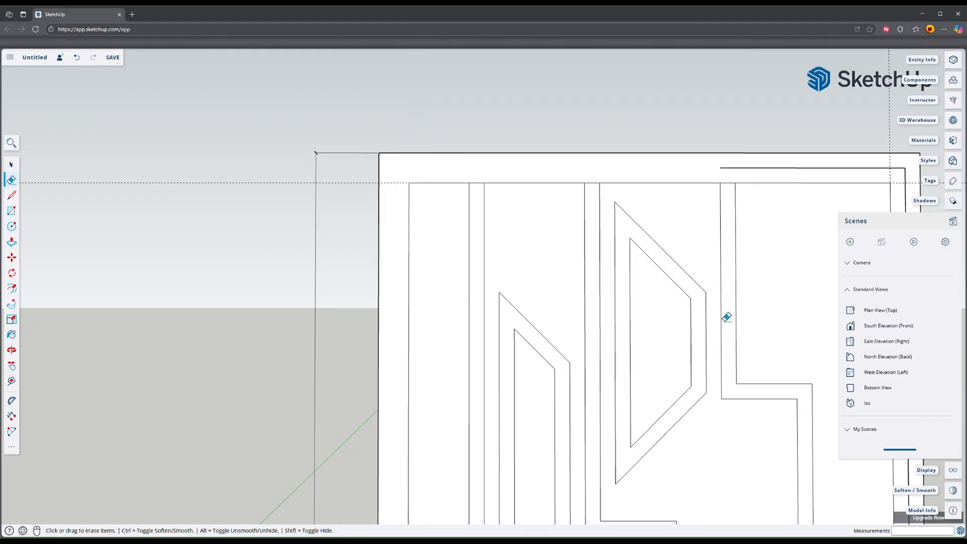
{"action": "middle_click_drag", "start_coordinate": [726, 317], "coordinate": [507, 259], "text": "shift"}
{"action": "left_click", "coordinate": [546, 115]}
{"action": "left_click", "coordinate": [690, 120]}
Step: Erase the leftover border lines, guides and line stubs along the panel's side and lower edge
{"action": "scroll", "coordinate": [680, 123], "scroll_direction": "down", "scroll_amount": 3}
{"action": "middle_click_drag", "start_coordinate": [653, 219], "coordinate": [639, 55], "text": "shift"}
{"action": "middle_click_drag", "start_coordinate": [635, 463], "coordinate": [628, 256], "text": "shift"}
{"action": "left_click_drag", "start_coordinate": [665, 375], "coordinate": [647, 390]}
{"action": "left_click_drag", "start_coordinate": [394, 382], "coordinate": [494, 385]}
{"action": "left_click_drag", "start_coordinate": [574, 385], "coordinate": [577, 385]}
Step: Erase the handle rectangle's edges and the border line crossing it to merge it with the border, and remove the remaining guides
{"action": "middle_click_drag", "start_coordinate": [416, 178], "coordinate": [421, 336], "text": "shift"}
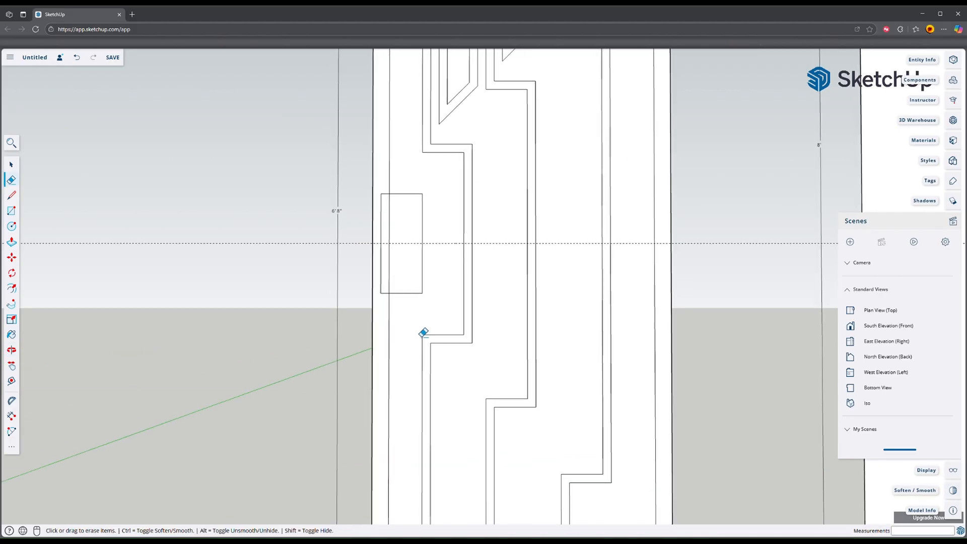
{"action": "left_click_drag", "start_coordinate": [386, 188], "coordinate": [387, 307]}
{"action": "left_click", "coordinate": [389, 265]}
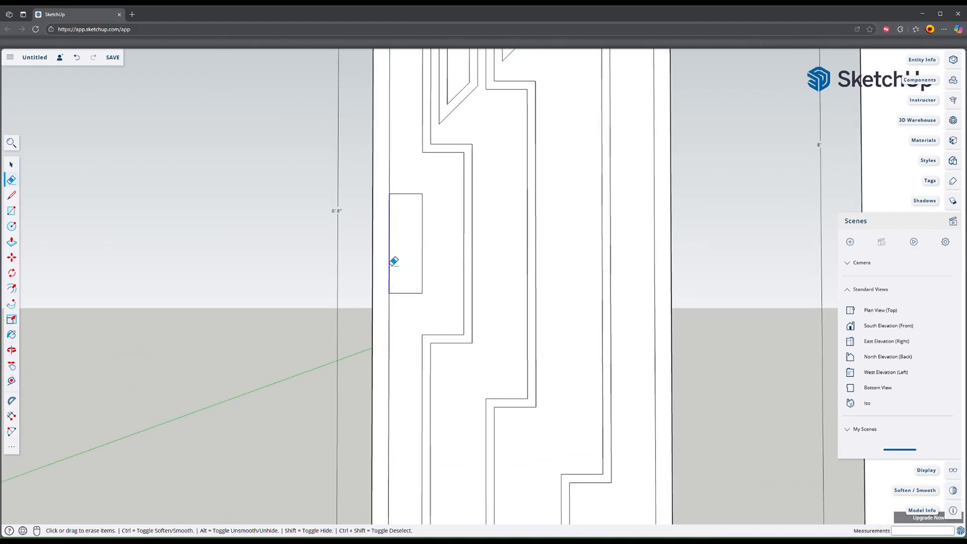
{"action": "scroll", "coordinate": [428, 302], "scroll_direction": "down", "scroll_amount": 3}
{"action": "mouse_move", "coordinate": [448, 330]}
{"action": "middle_mouse_down", "text": "shift"}
{"action": "mouse_move", "coordinate": [440, 323]}
{"action": "mouse_move", "coordinate": [459, 343]}
{"action": "middle_mouse_up", "text": "shift"}
Step: Paint the door panel's border and handle area with the Aluminum metal material
{"action": "left_click", "coordinate": [955, 222]}
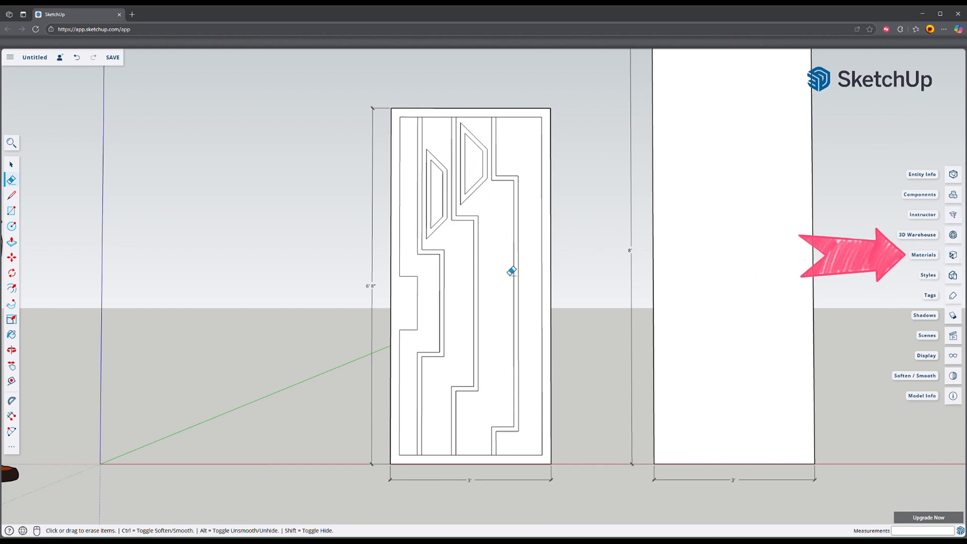
{"action": "left_click", "coordinate": [957, 256]}
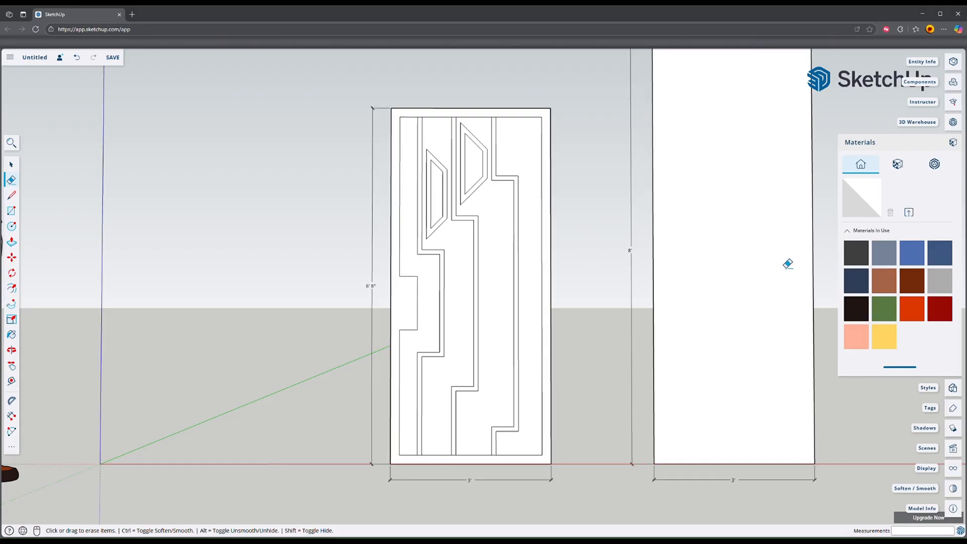
{"action": "left_click", "coordinate": [898, 164]}
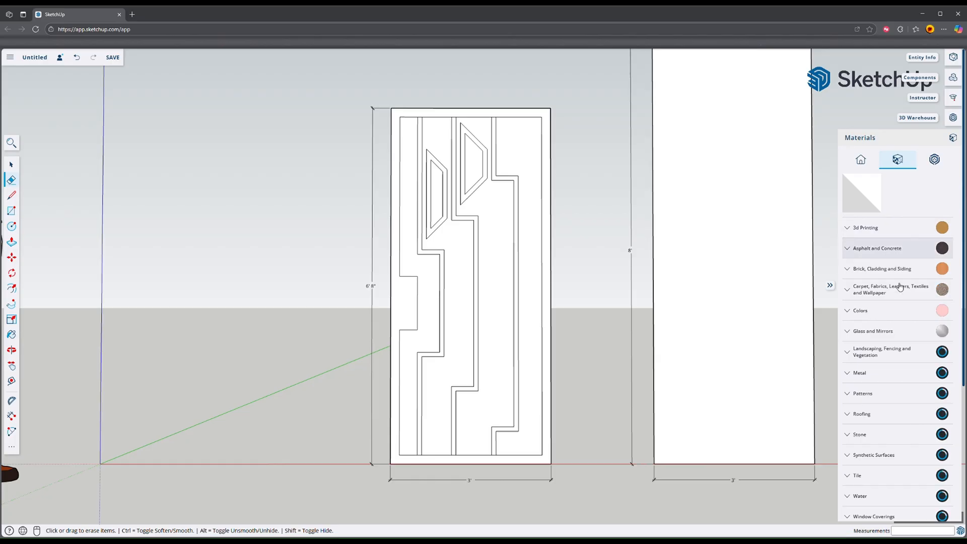
{"action": "left_click", "coordinate": [882, 367]}
{"action": "left_click", "coordinate": [856, 396]}
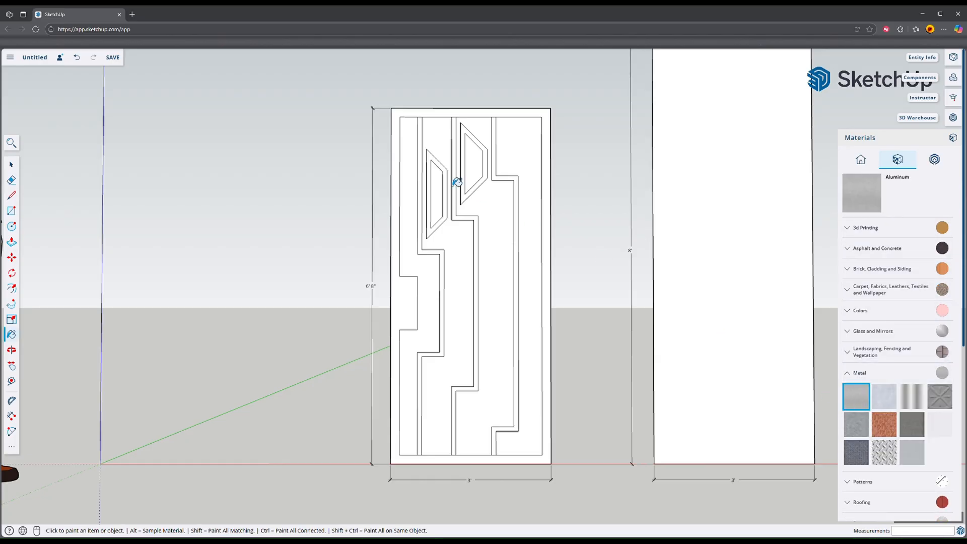
{"action": "left_click", "coordinate": [400, 119]}
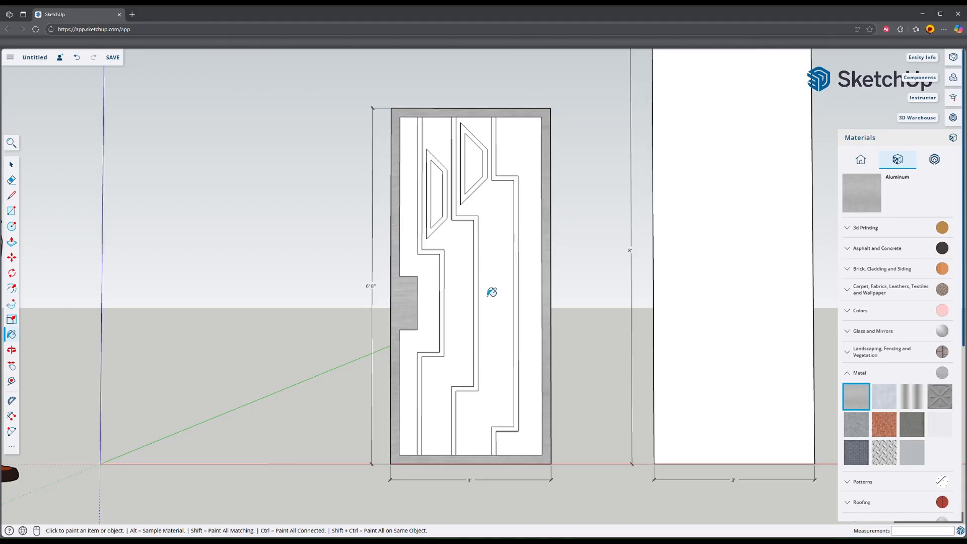
Step: Paint the first and third wide bands of the door panel with the Wood Veneer 02 material
{"action": "left_click", "coordinate": [851, 373]}
{"action": "scroll", "coordinate": [888, 383], "scroll_direction": "down", "scroll_amount": 4}
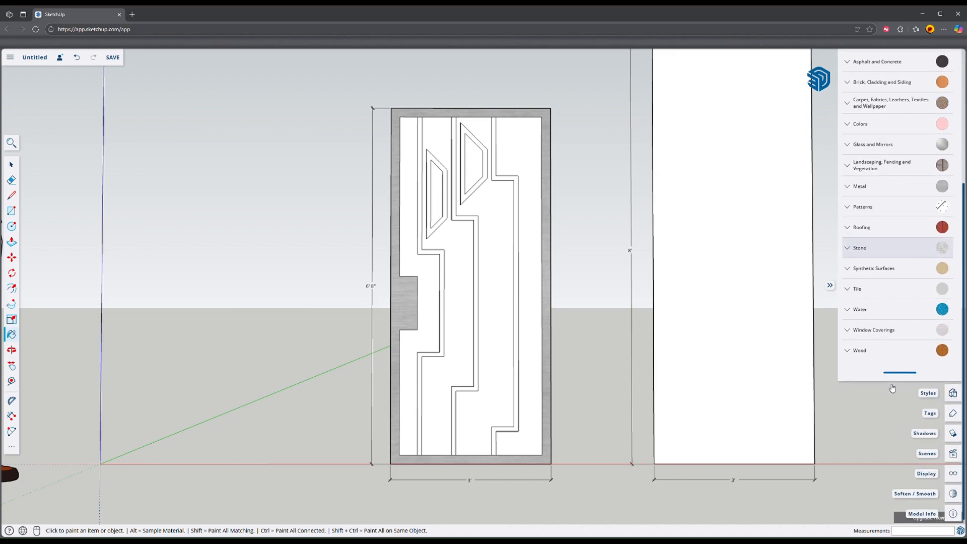
{"action": "left_click", "coordinate": [856, 350]}
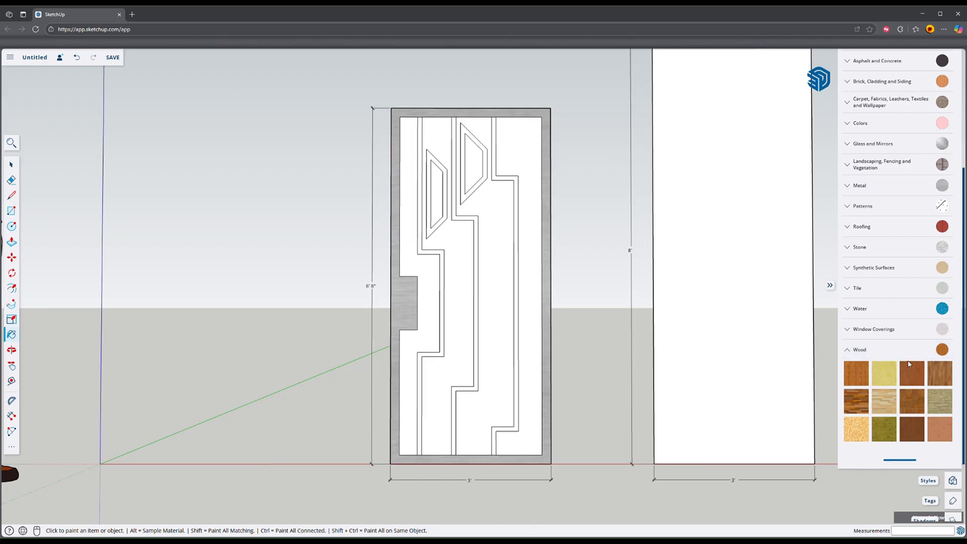
{"action": "left_click", "coordinate": [939, 422]}
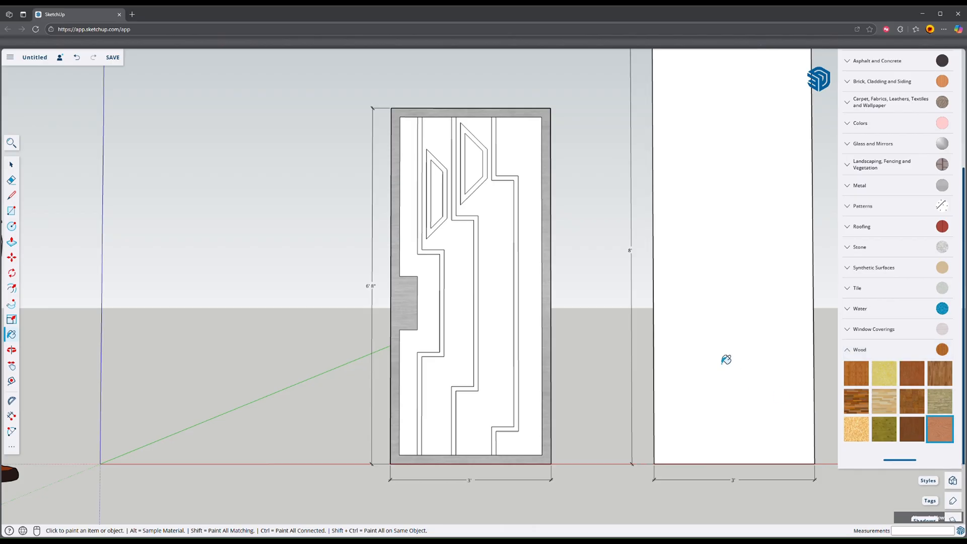
{"action": "left_click", "coordinate": [413, 233]}
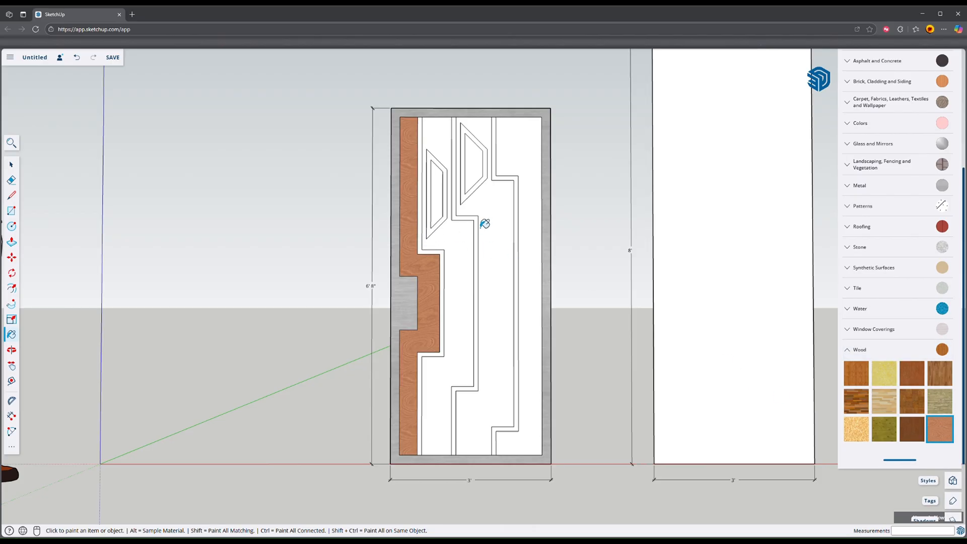
{"action": "left_click", "coordinate": [492, 221]}
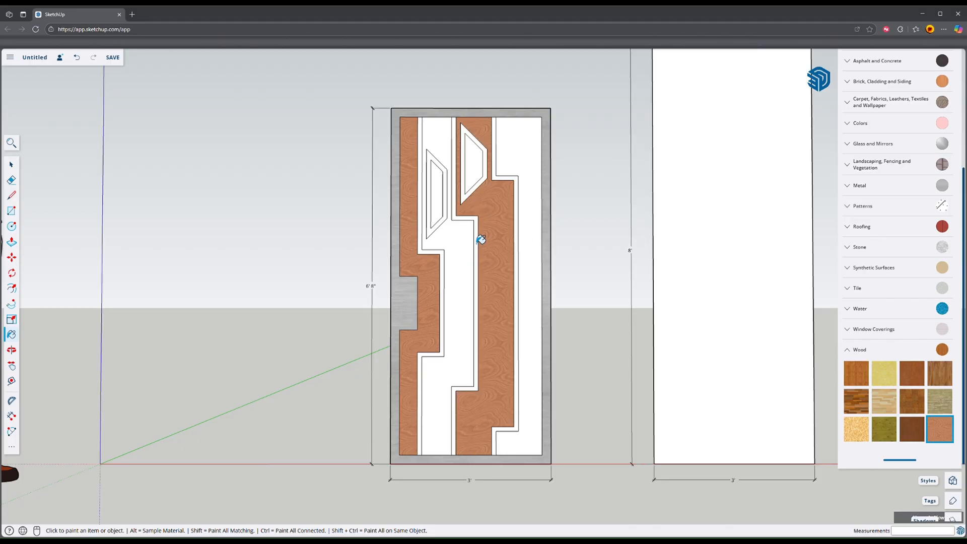
Step: Paint the three narrow stepped strips between the bands with a dark gray colour
{"action": "scroll", "coordinate": [861, 328], "scroll_direction": "up", "scroll_amount": 5}
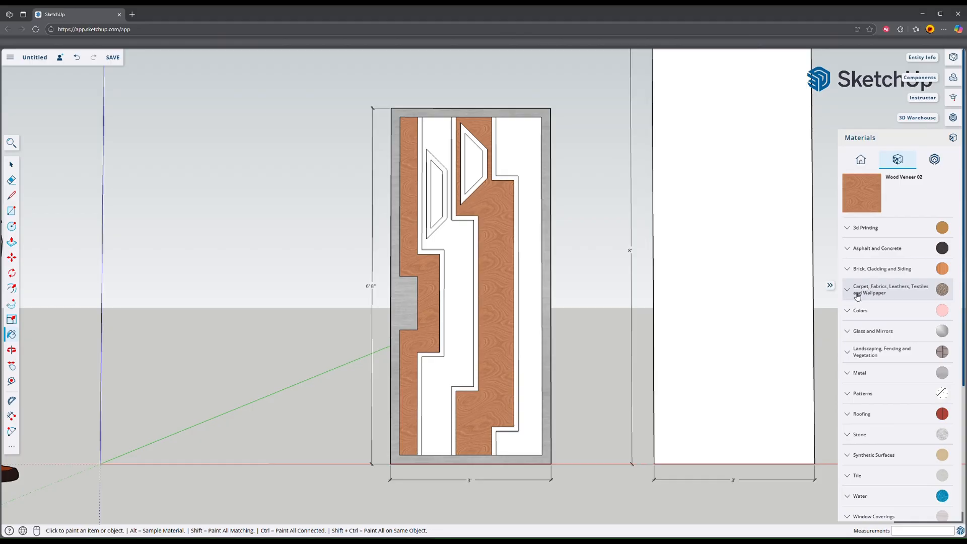
{"action": "left_click", "coordinate": [858, 310]}
{"action": "scroll", "coordinate": [889, 342], "scroll_direction": "down", "scroll_amount": 7}
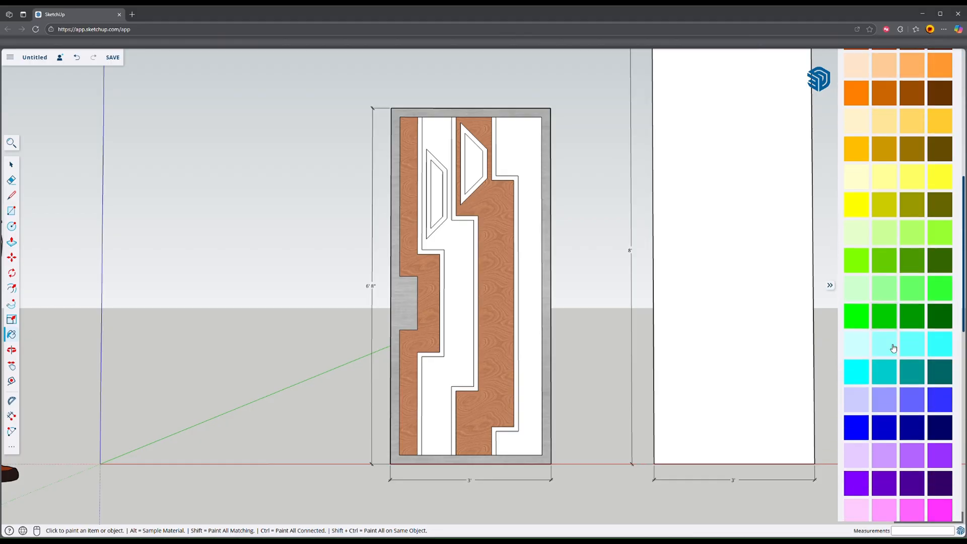
{"action": "scroll", "coordinate": [892, 348], "scroll_direction": "down", "scroll_amount": 2}
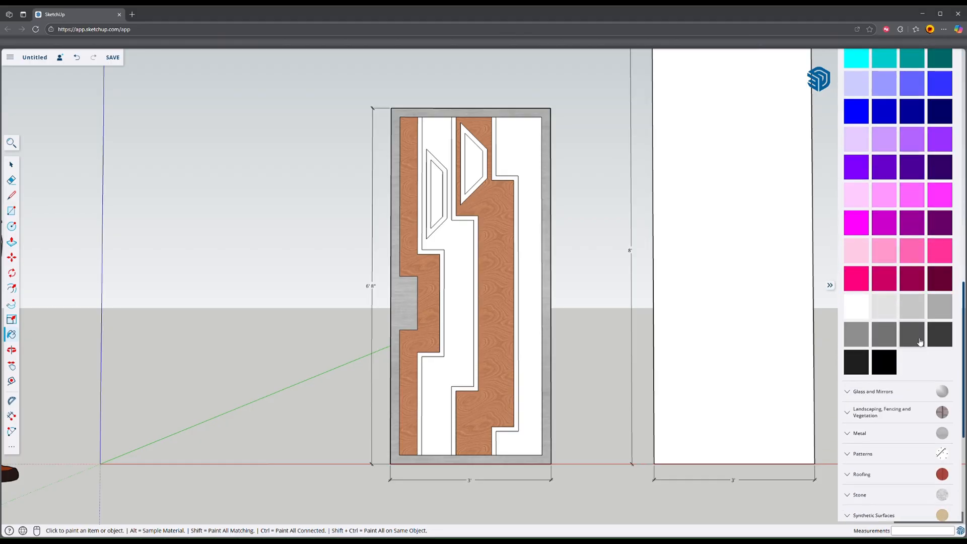
{"action": "left_click", "coordinate": [936, 339]}
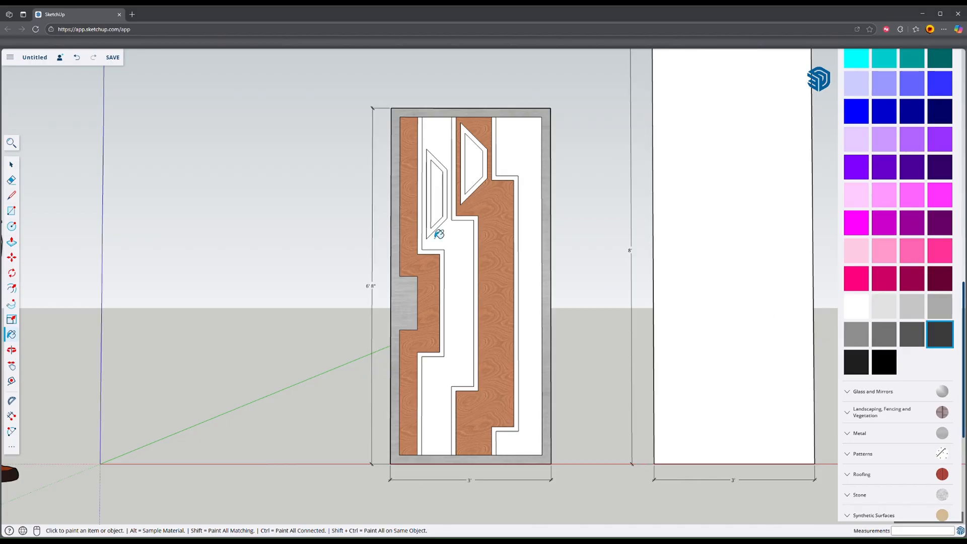
{"action": "left_click", "coordinate": [424, 198]}
{"action": "left_click", "coordinate": [484, 193]}
{"action": "left_click", "coordinate": [502, 185]}
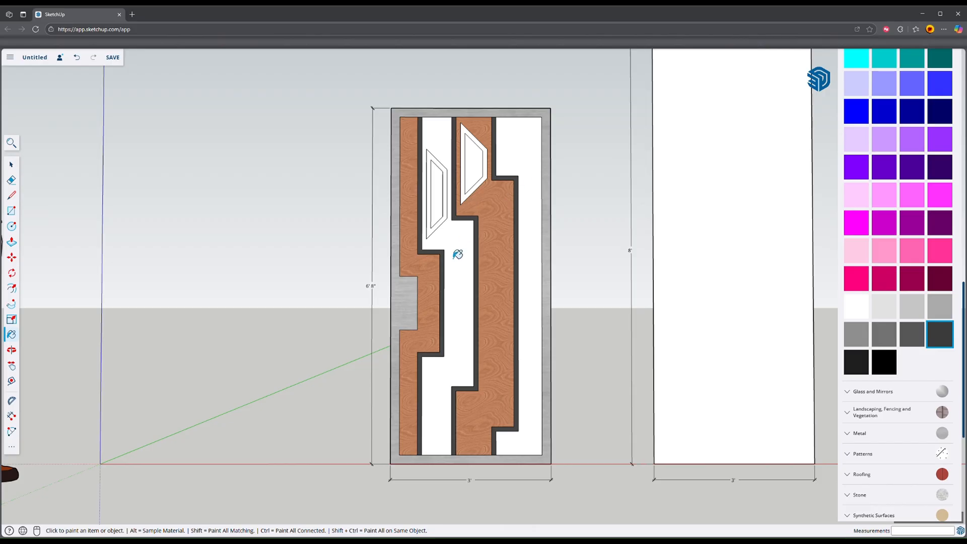
Step: Paint the second wide band of the door panel with the black tile material
{"action": "left_click", "coordinate": [856, 289]}
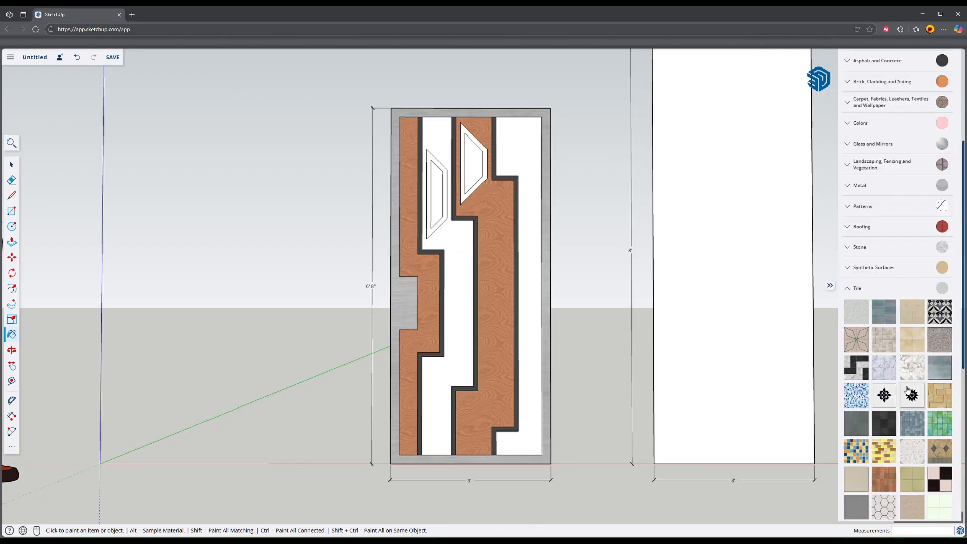
{"action": "left_click", "coordinate": [884, 429]}
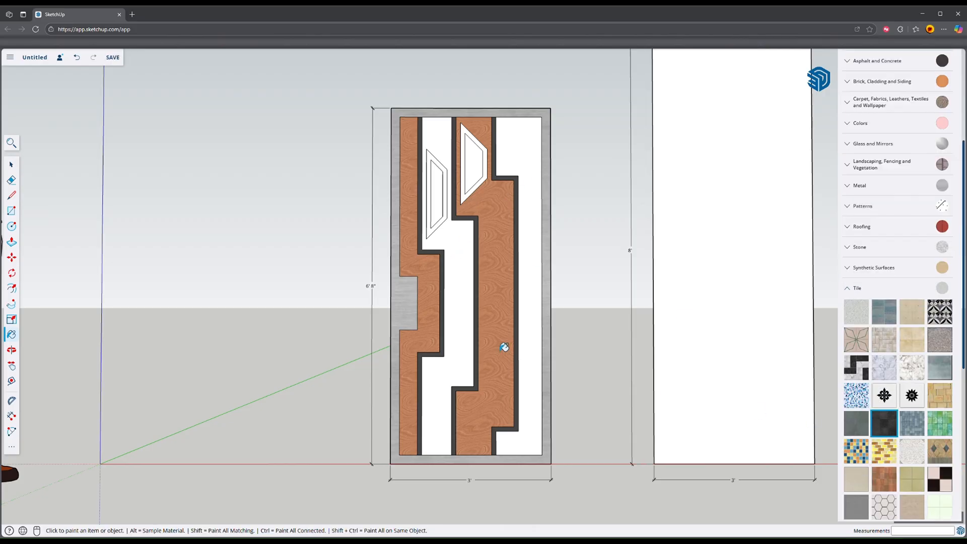
{"action": "left_click", "coordinate": [463, 277]}
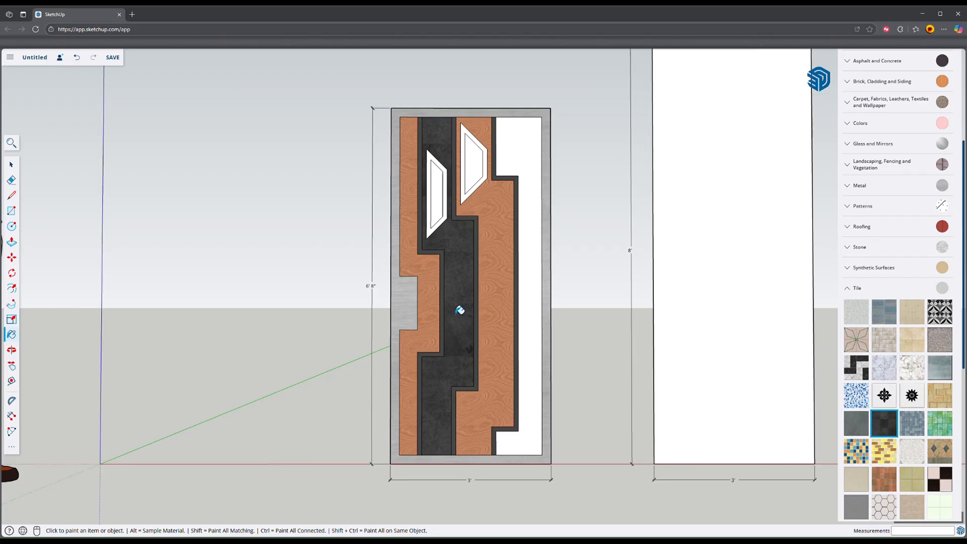
Step: Begin repositioning the black tile texture on the door's second wide band and shift it slightly across the face
{"action": "scroll", "coordinate": [454, 308], "scroll_direction": "up", "scroll_amount": 3}
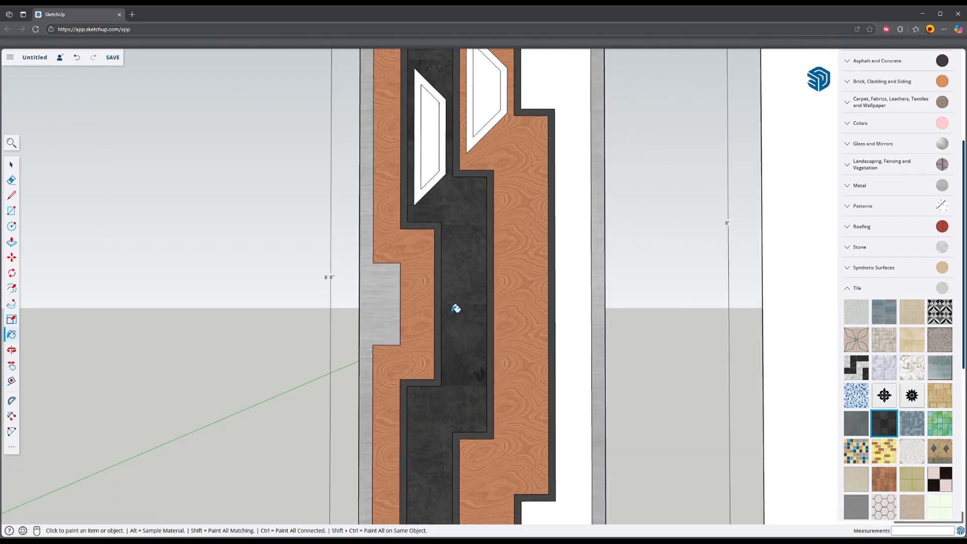
{"action": "scroll", "coordinate": [455, 308], "scroll_direction": "down", "scroll_amount": 3}
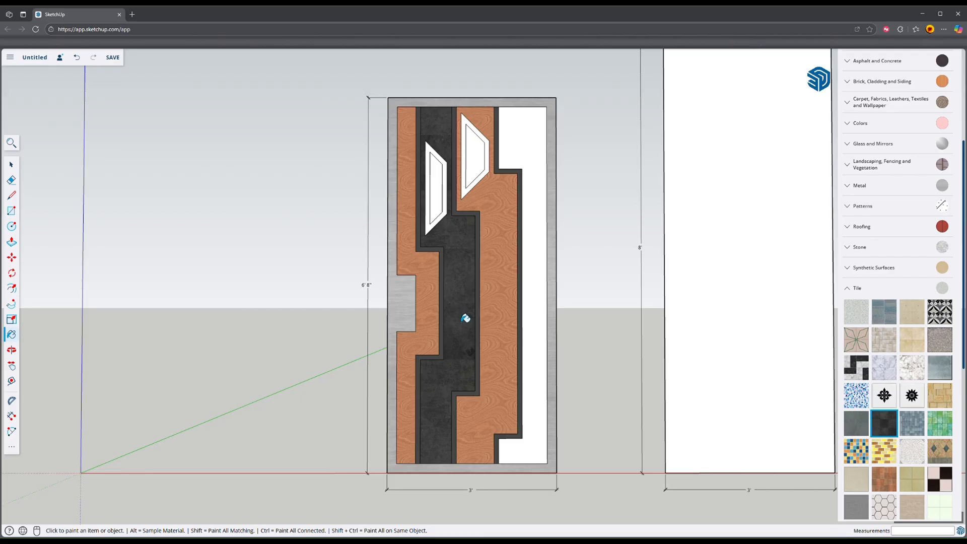
{"action": "scroll", "coordinate": [464, 339], "scroll_direction": "up", "scroll_amount": 3}
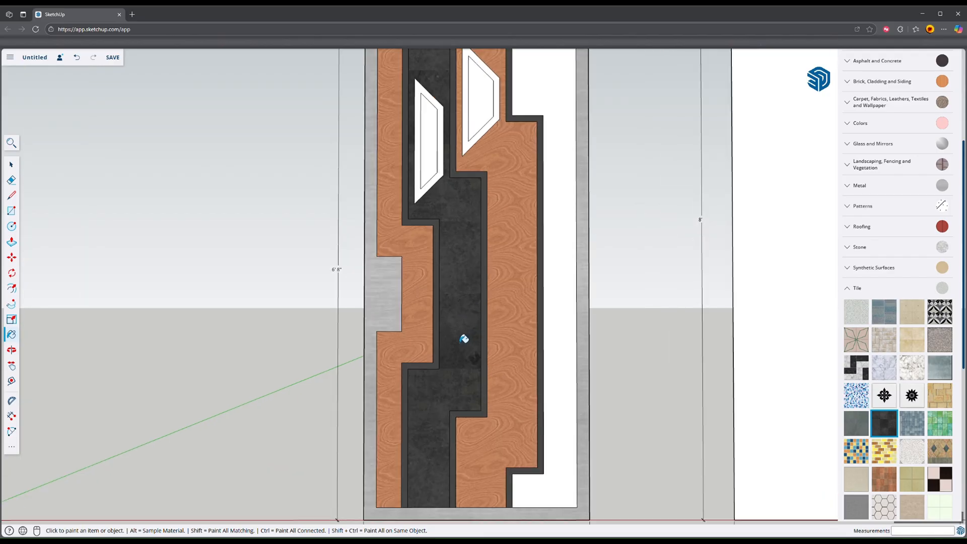
{"action": "scroll", "coordinate": [455, 342], "scroll_direction": "down", "scroll_amount": 2}
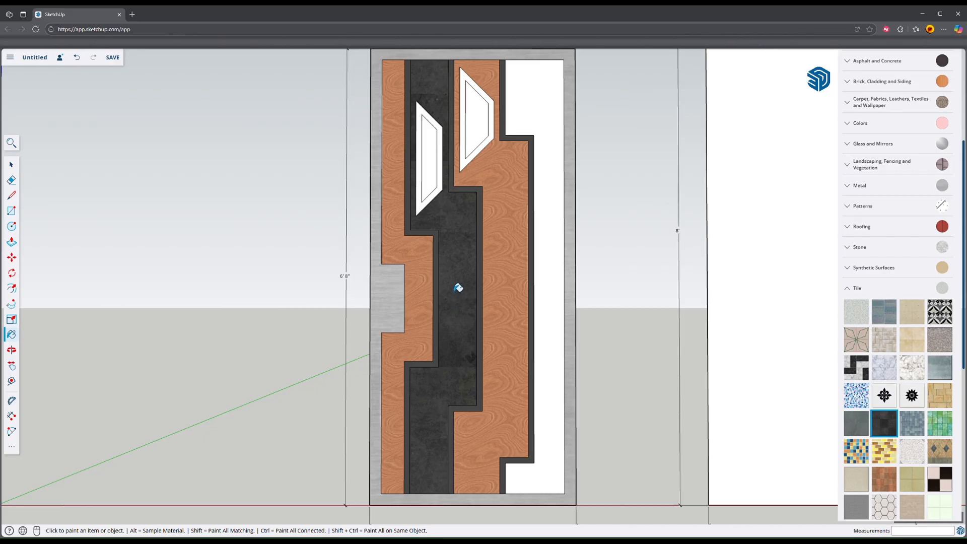
{"action": "right_click", "coordinate": [458, 285]}
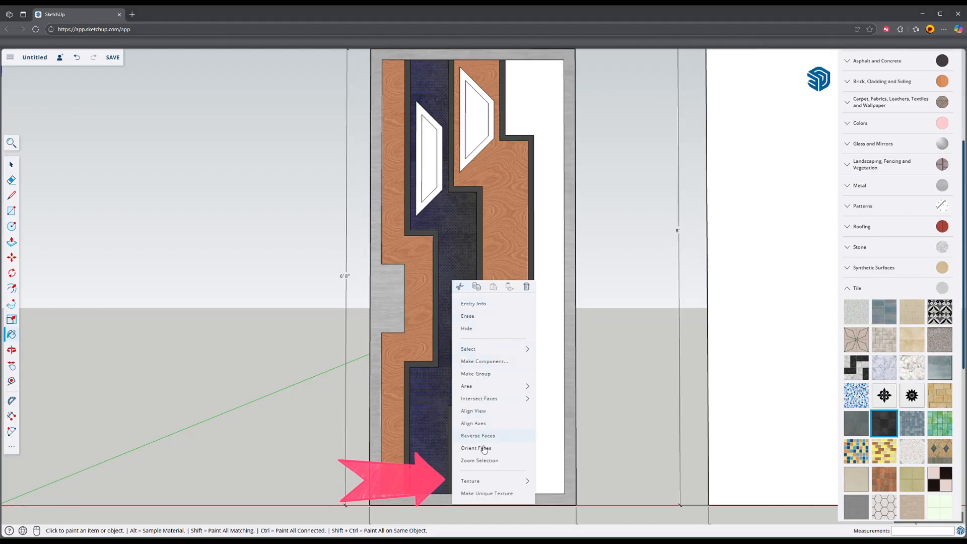
{"action": "mouse_move", "coordinate": [482, 485]}
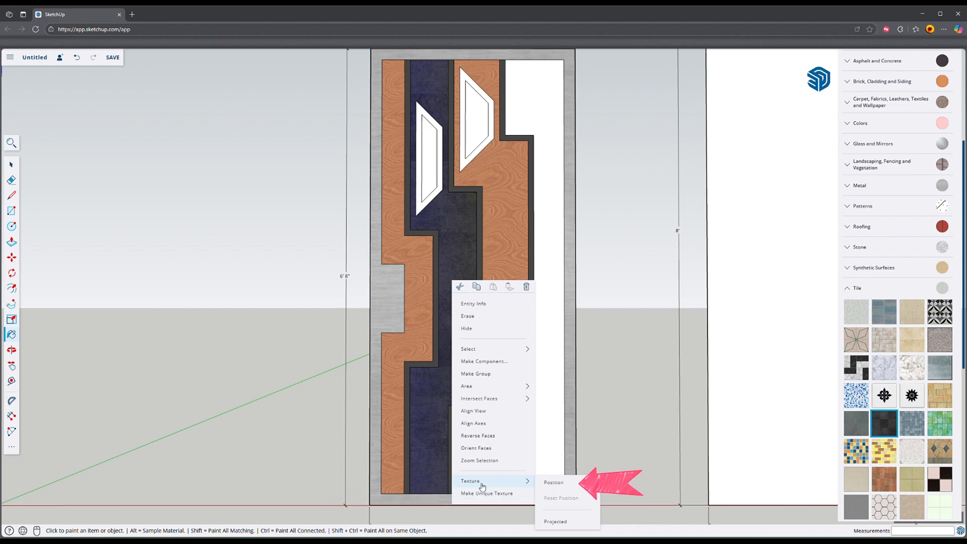
{"action": "left_click", "coordinate": [559, 484]}
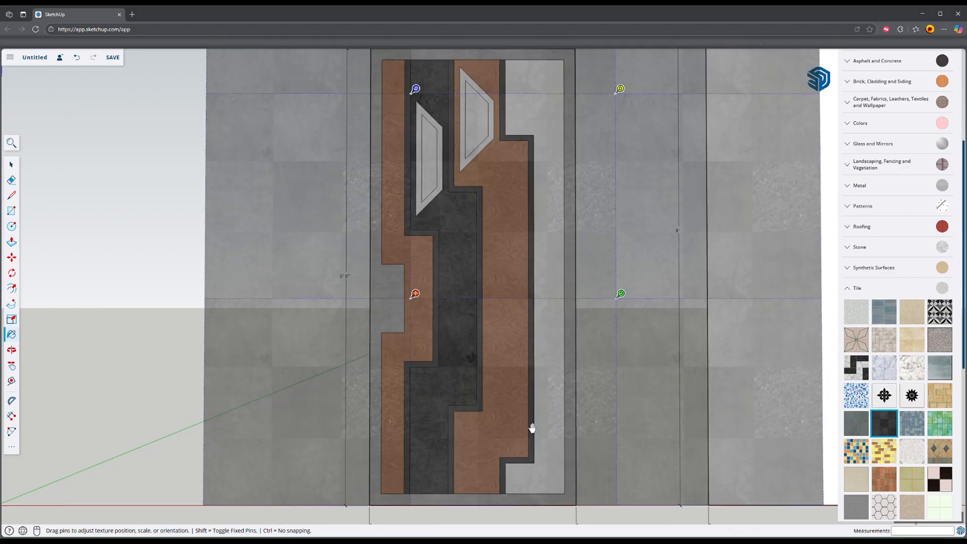
{"action": "scroll", "coordinate": [513, 237], "scroll_direction": "down", "scroll_amount": 1}
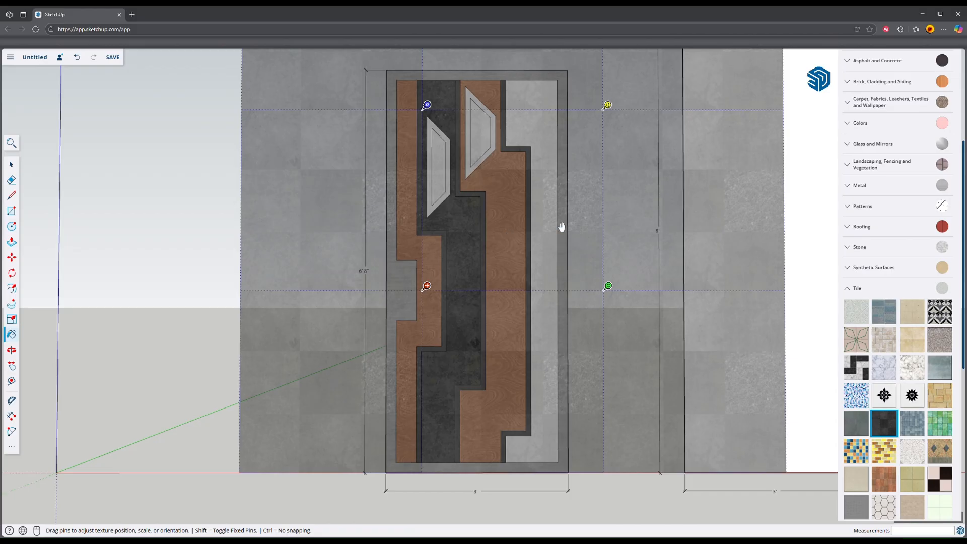
{"action": "middle_click_drag", "start_coordinate": [561, 228], "coordinate": [539, 261], "text": "shift"}
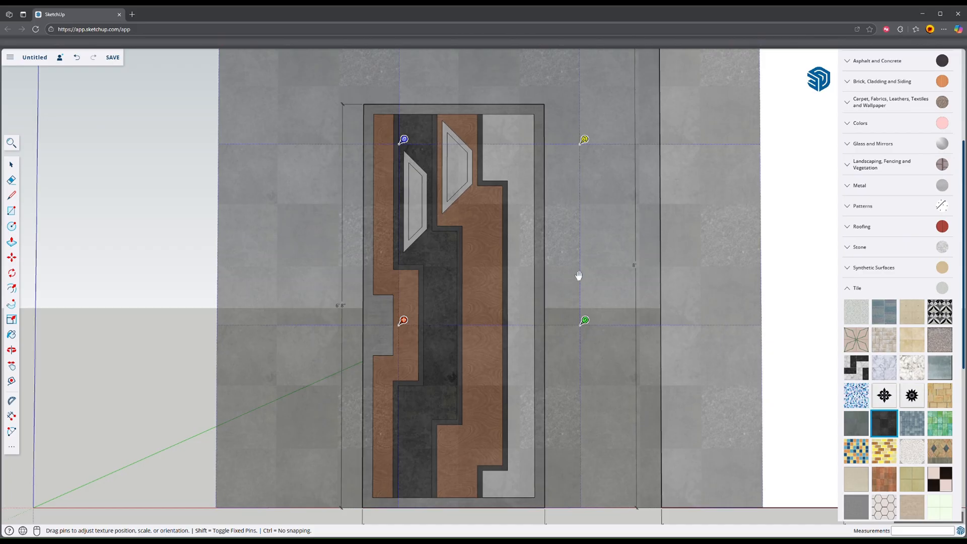
{"action": "mouse_move", "coordinate": [579, 275]}
{"action": "left_mouse_down"}
{"action": "mouse_move", "coordinate": [559, 300]}
{"action": "mouse_move", "coordinate": [565, 279]}
{"action": "left_mouse_up"}
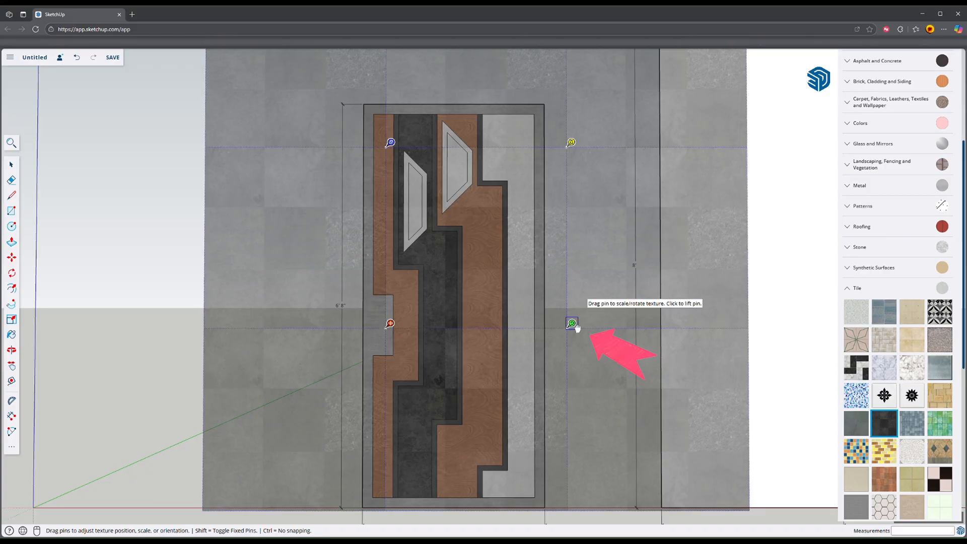
Step: Rotate the second band's tile texture about 45 degrees, enlarge it, shift it within the band and apply the new position
{"action": "left_click_drag", "start_coordinate": [576, 328], "coordinate": [513, 201]}
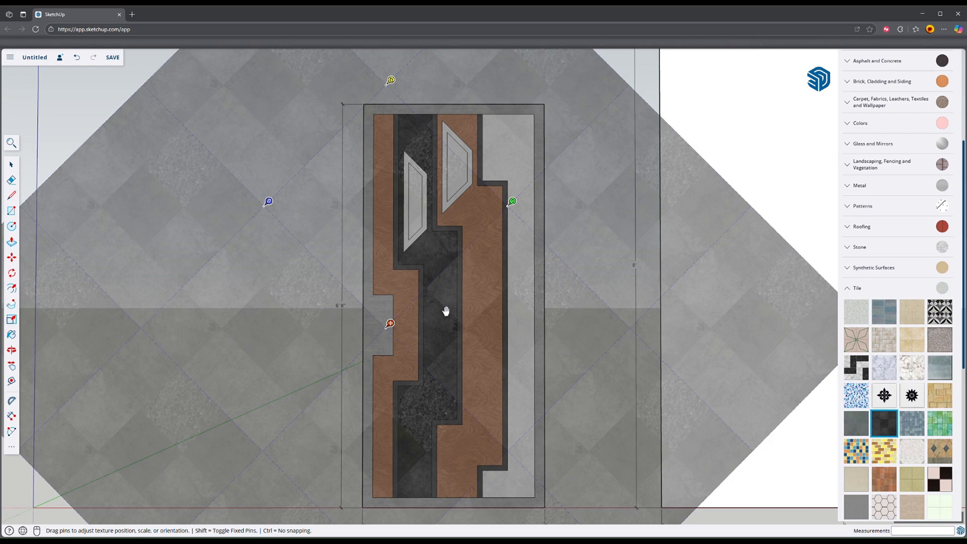
{"action": "left_click_drag", "start_coordinate": [445, 311], "coordinate": [446, 366]}
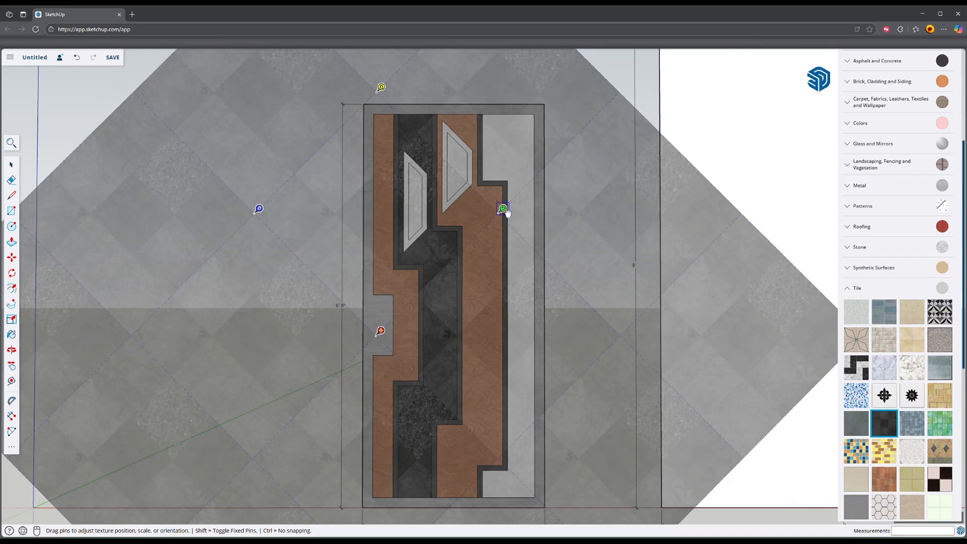
{"action": "left_click_drag", "start_coordinate": [506, 210], "coordinate": [538, 172]}
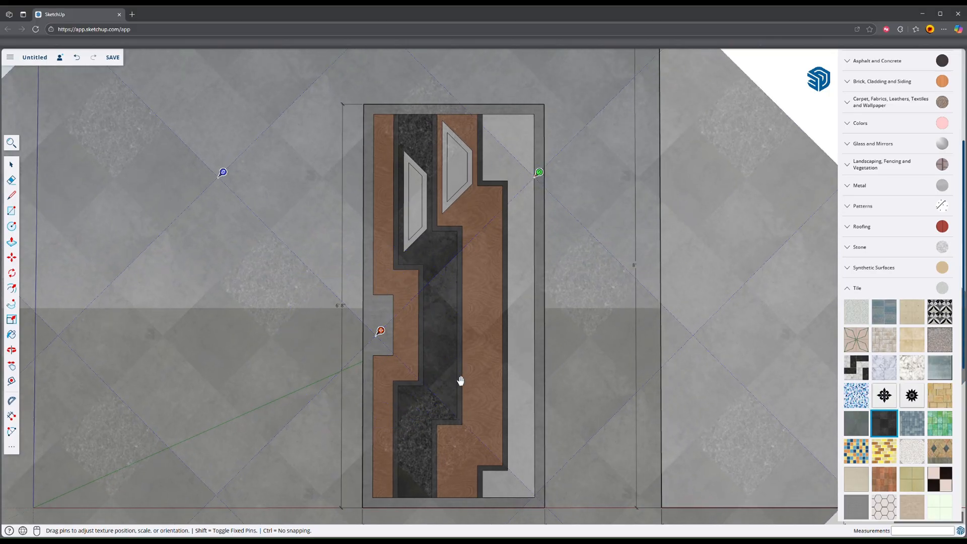
{"action": "left_click_drag", "start_coordinate": [452, 340], "coordinate": [378, 317]}
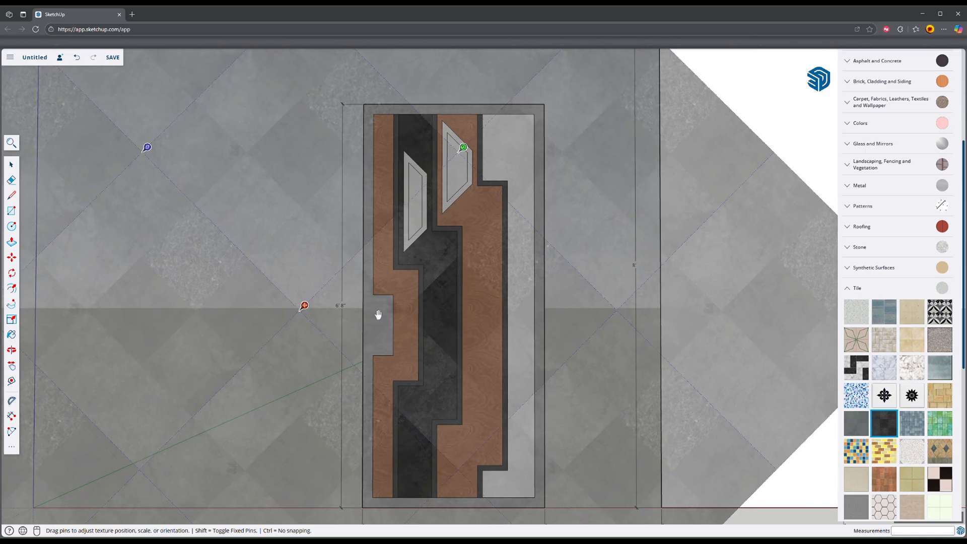
{"action": "left_click_drag", "start_coordinate": [459, 146], "coordinate": [483, 130]}
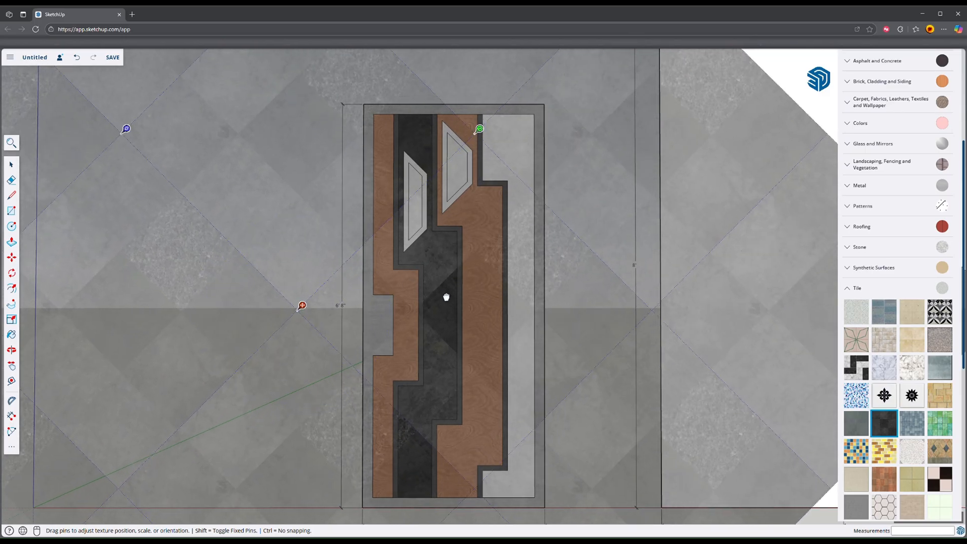
{"action": "left_click_drag", "start_coordinate": [445, 295], "coordinate": [427, 298]}
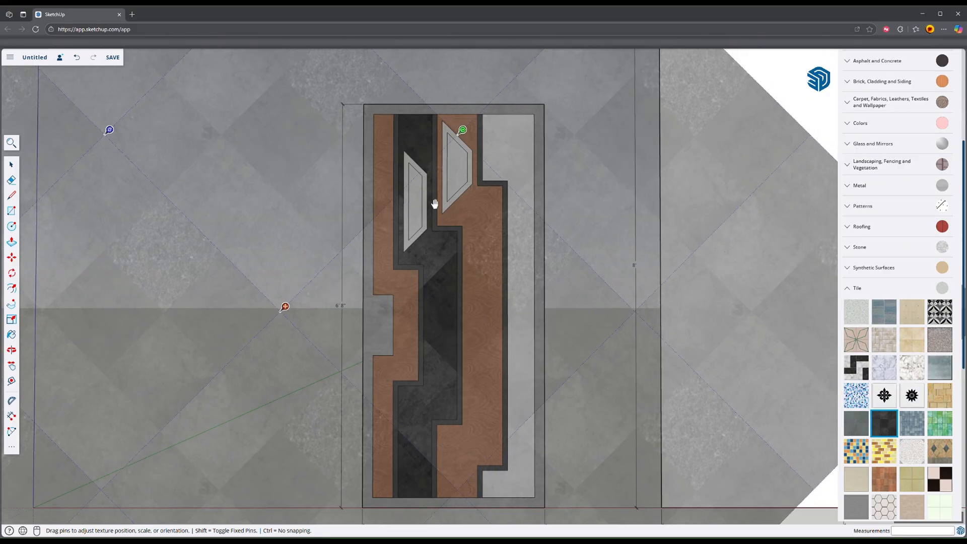
{"action": "key", "text": "Return"}
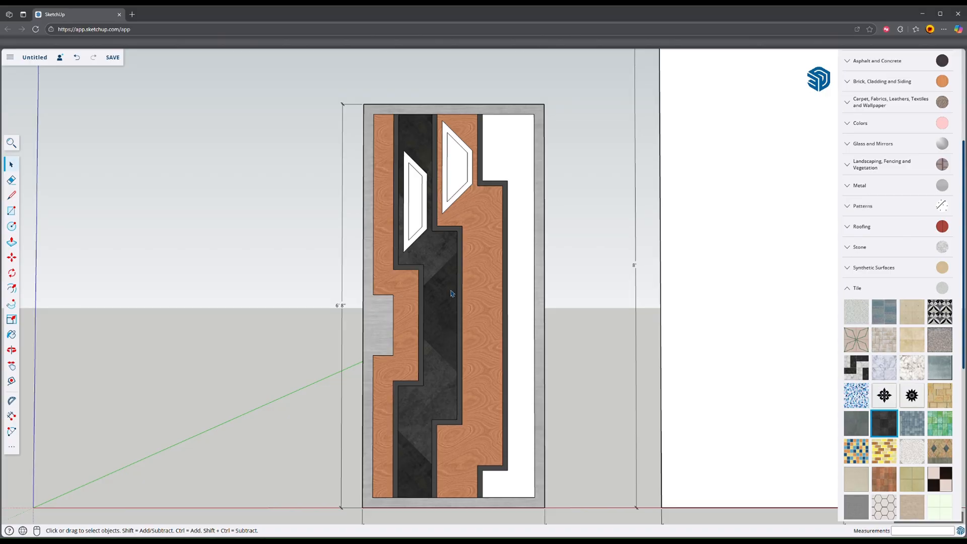
Step: Sample the diagonal black tile from the second band onto the fourth wide band, and paint both trapezoid inset frames with the border's metal
{"action": "key", "text": "b"}
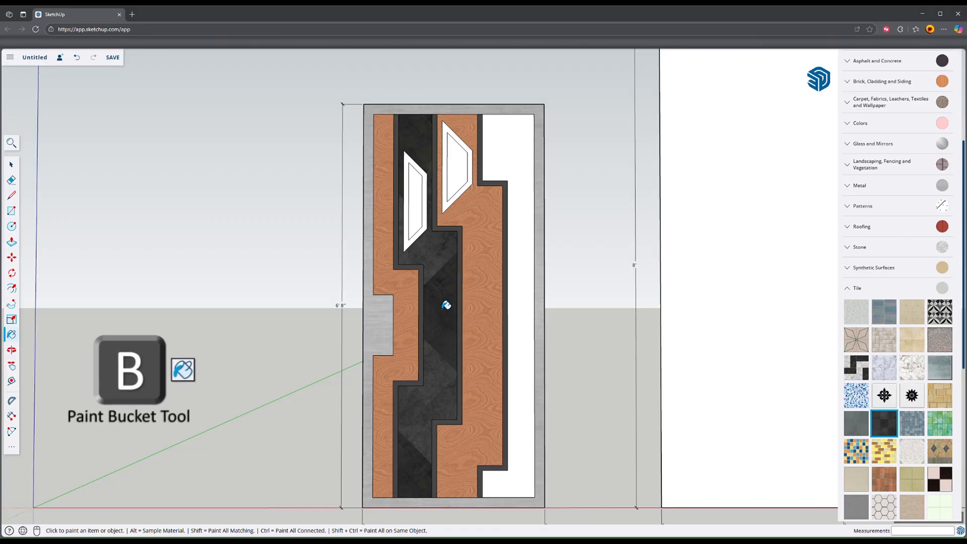
{"action": "key", "text": "alt"}
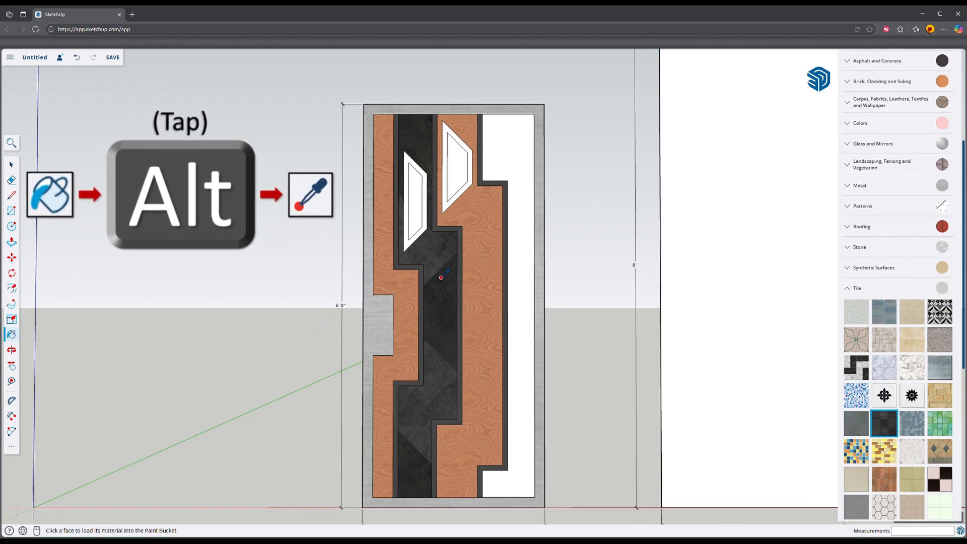
{"action": "left_click", "coordinate": [439, 277]}
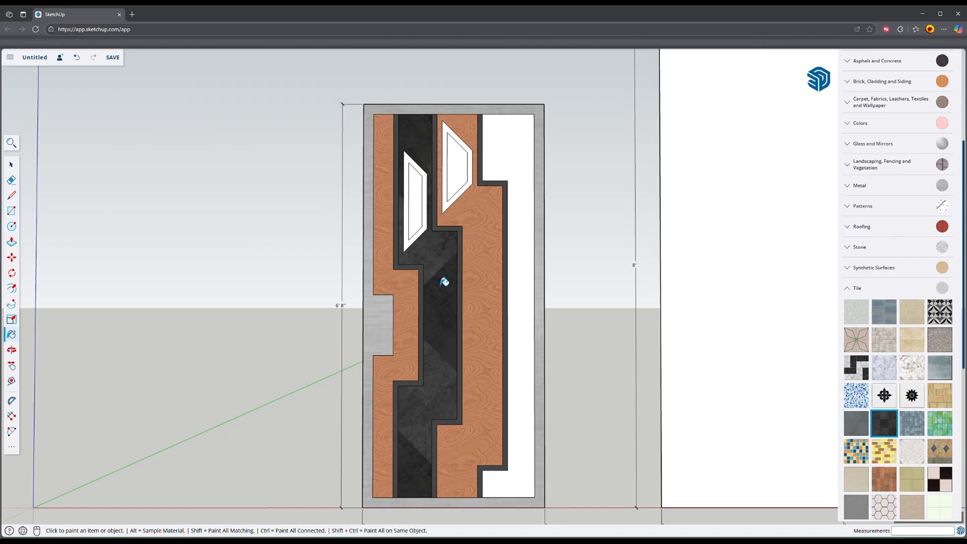
{"action": "left_click", "coordinate": [524, 278]}
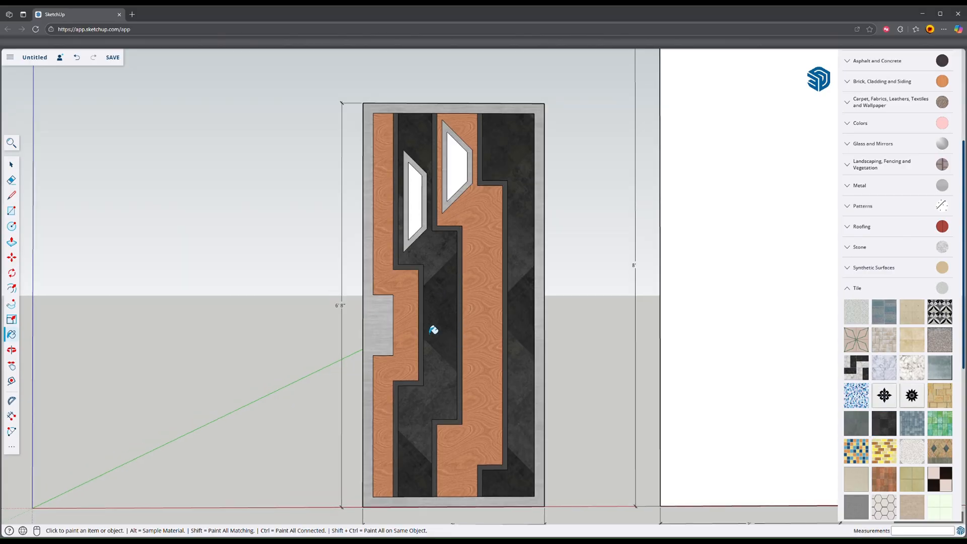
{"action": "key", "text": "space"}
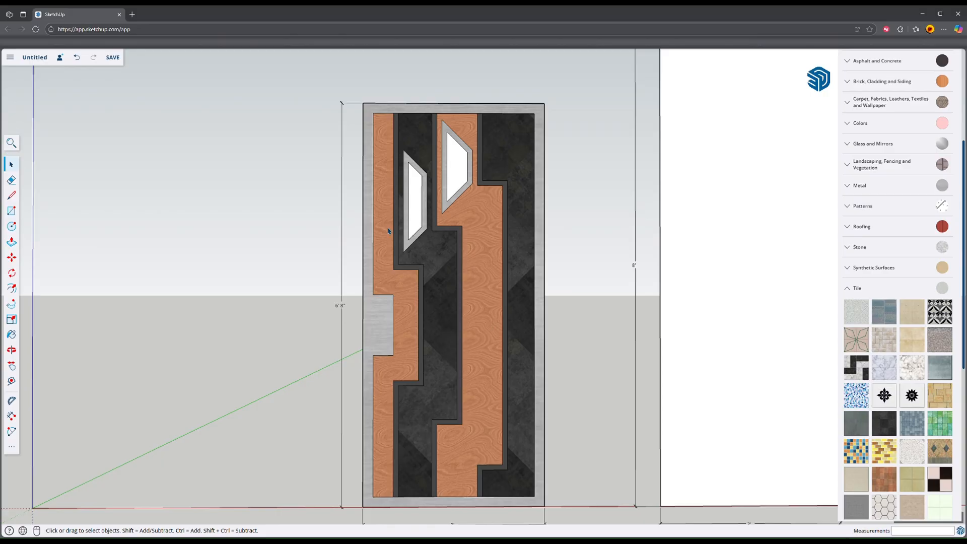
Step: Examine the painted door panel from the front, the back and both sides
{"action": "middle_click_drag", "start_coordinate": [487, 307], "coordinate": [427, 360]}
{"action": "middle_click_drag", "start_coordinate": [287, 147], "coordinate": [887, 292]}
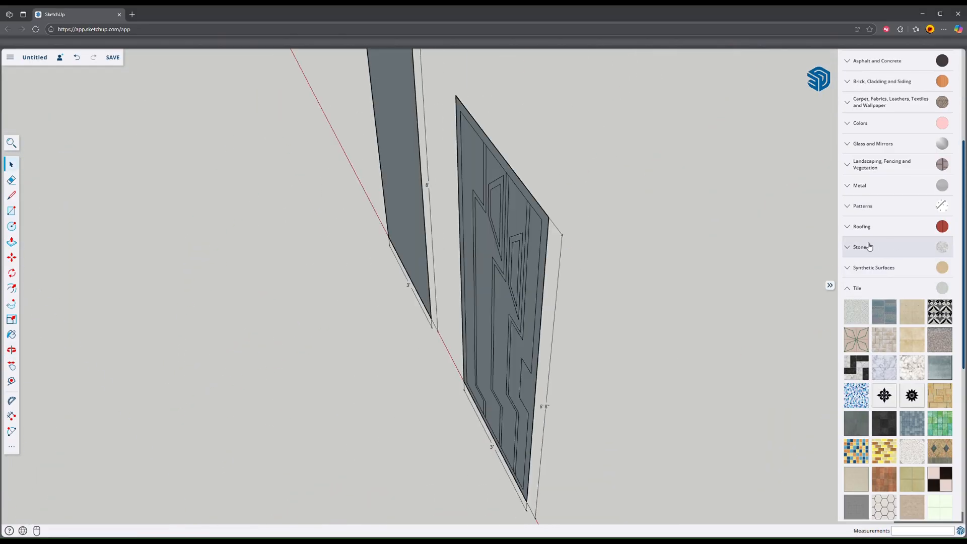
{"action": "middle_click_drag", "start_coordinate": [815, 281], "coordinate": [249, 297]}
{"action": "middle_click_drag", "start_coordinate": [547, 391], "coordinate": [547, 367]}
{"action": "scroll", "coordinate": [547, 367], "scroll_direction": "down", "scroll_amount": 1}
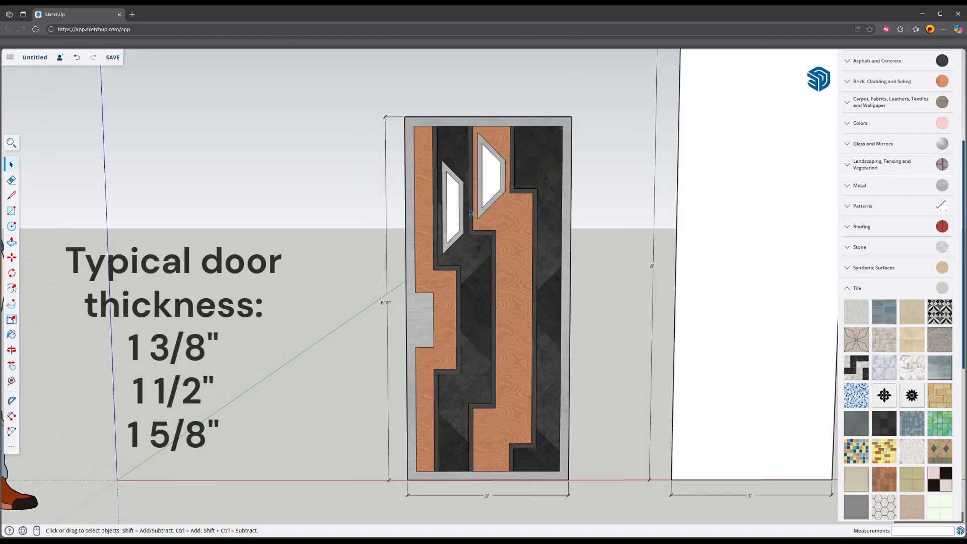
{"action": "middle_click_drag", "start_coordinate": [470, 225], "coordinate": [555, 317]}
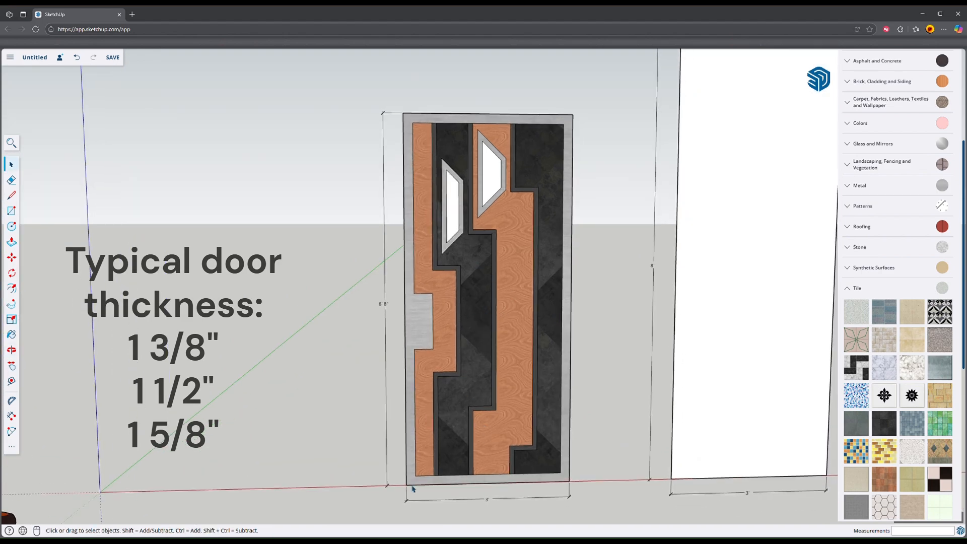
{"action": "mouse_move", "coordinate": [481, 412]}
{"action": "middle_mouse_down"}
{"action": "mouse_move", "coordinate": [488, 428]}
{"action": "mouse_move", "coordinate": [502, 386]}
{"action": "mouse_move", "coordinate": [501, 422]}
{"action": "mouse_move", "coordinate": [486, 419]}
{"action": "middle_mouse_up"}
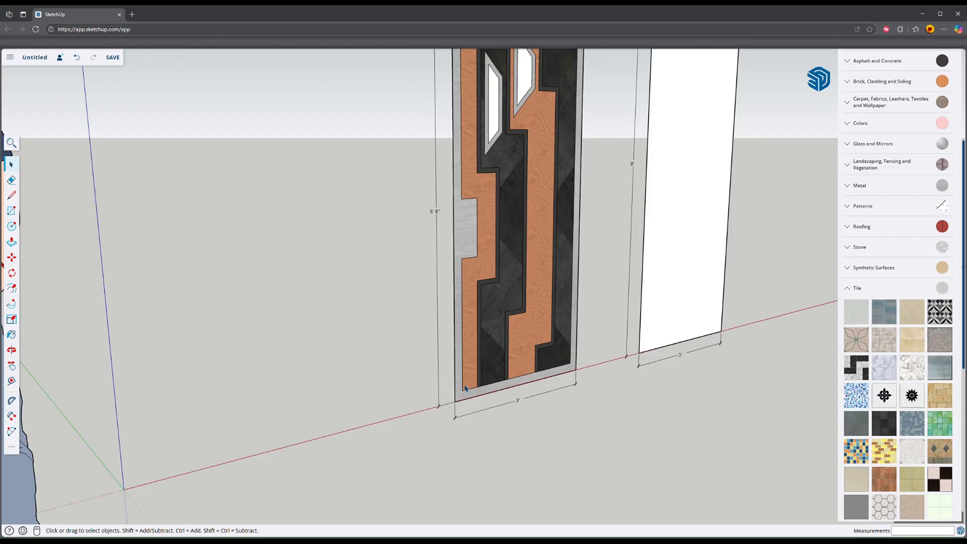
{"action": "middle_click_drag", "start_coordinate": [471, 412], "coordinate": [432, 387]}
{"action": "left_click_drag", "start_coordinate": [432, 387], "coordinate": [361, 442]}
{"action": "middle_click_drag", "start_coordinate": [361, 443], "coordinate": [335, 445]}
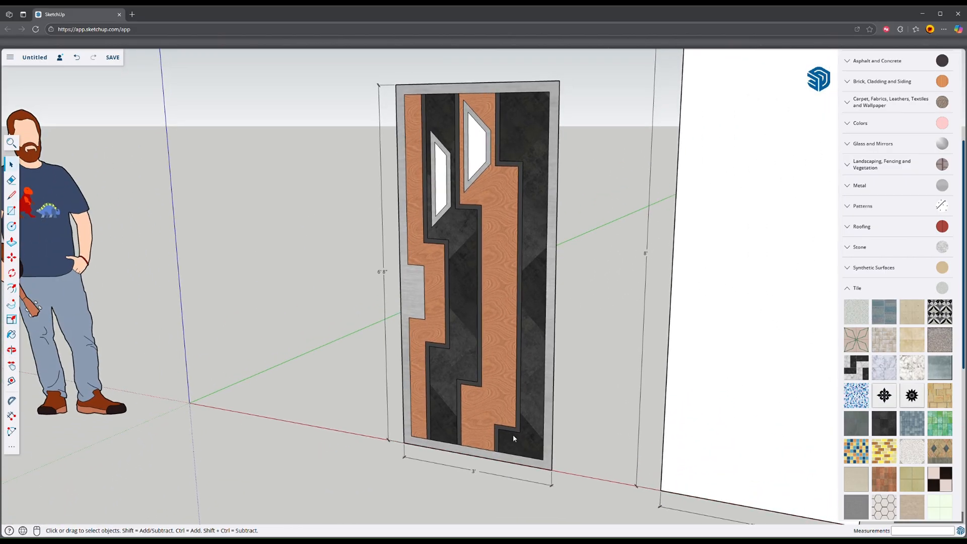
{"action": "middle_click_drag", "start_coordinate": [514, 438], "coordinate": [503, 395]}
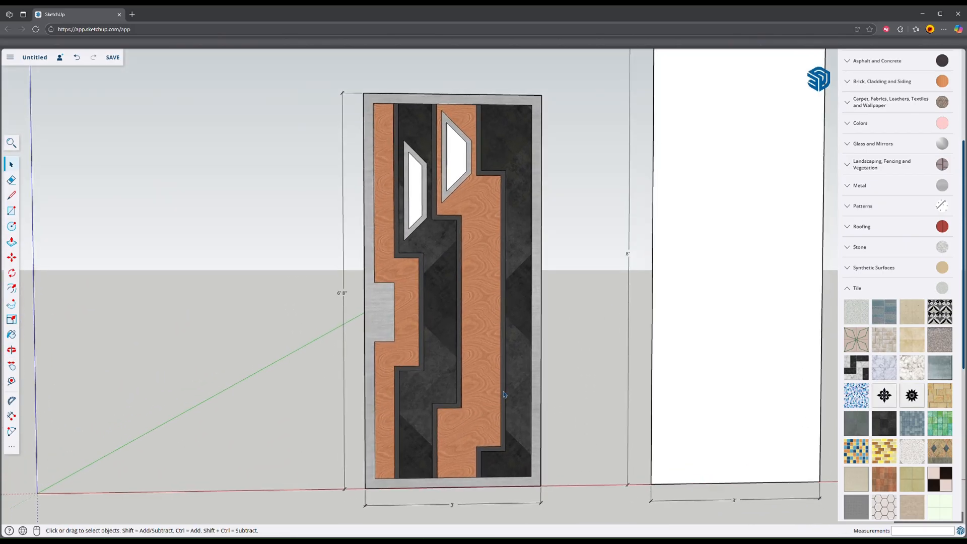
Step: Push/Pull the door's metal border and handle area outward by 1 inch
{"action": "middle_click_drag", "start_coordinate": [415, 433], "coordinate": [454, 420]}
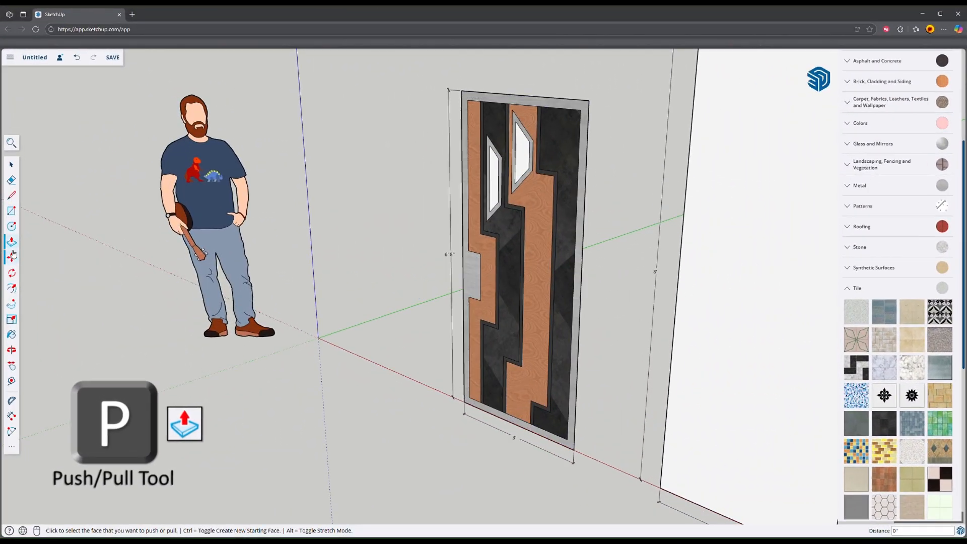
{"action": "left_click", "coordinate": [472, 281]}
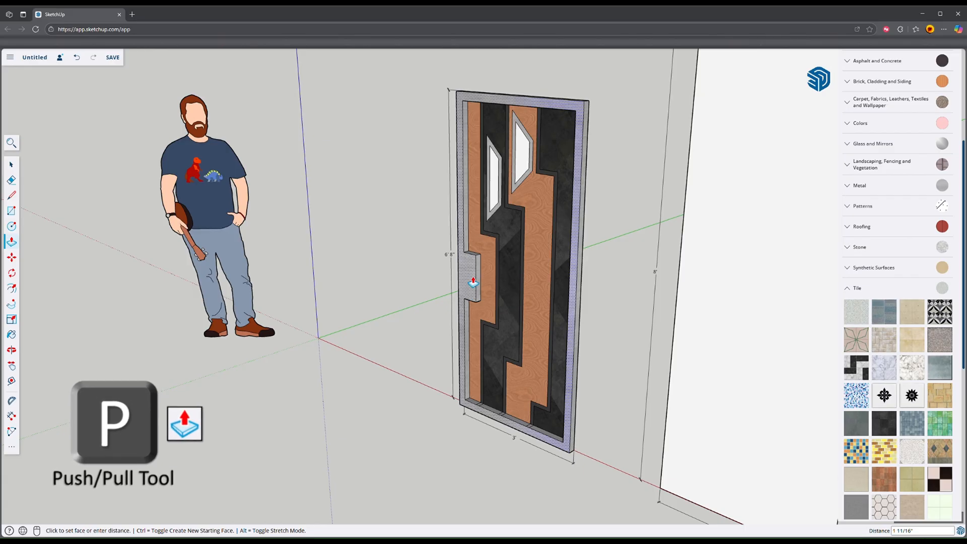
{"action": "type", "text": "1"}
{"action": "key", "text": "Return"}
Step: Push/Pull the first wood veneer band beside the handle area outward by 3/4 inch
{"action": "scroll", "coordinate": [473, 279], "scroll_direction": "up", "scroll_amount": 4}
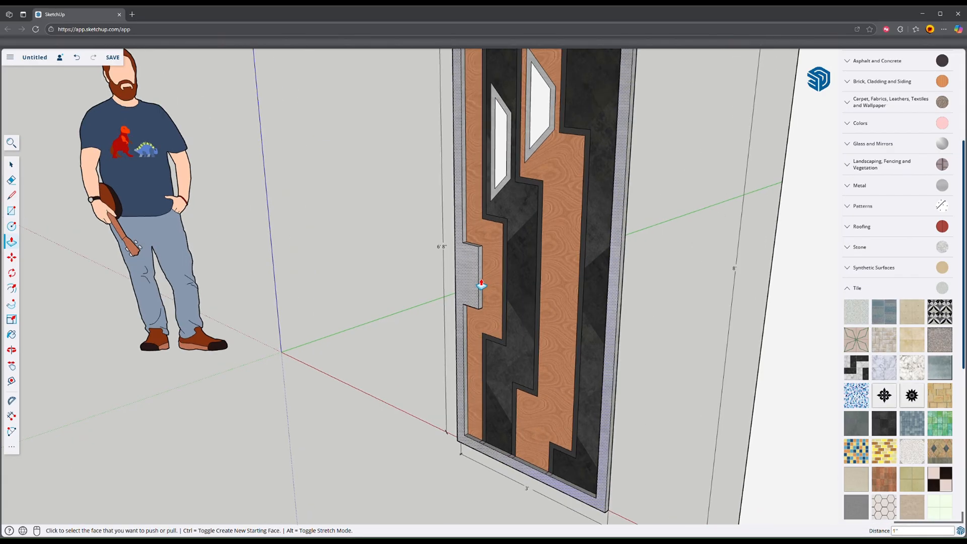
{"action": "scroll", "coordinate": [484, 234], "scroll_direction": "up", "scroll_amount": 3}
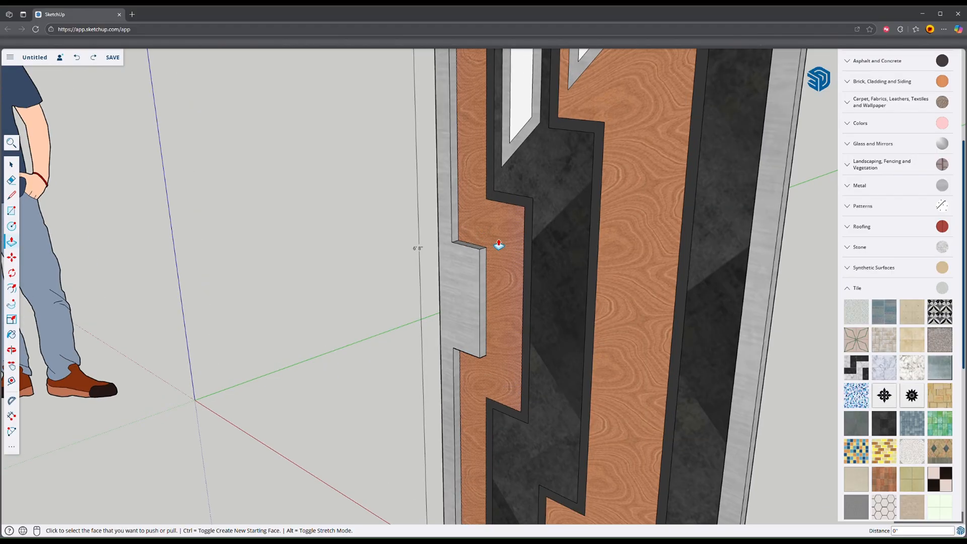
{"action": "left_click", "coordinate": [499, 245]}
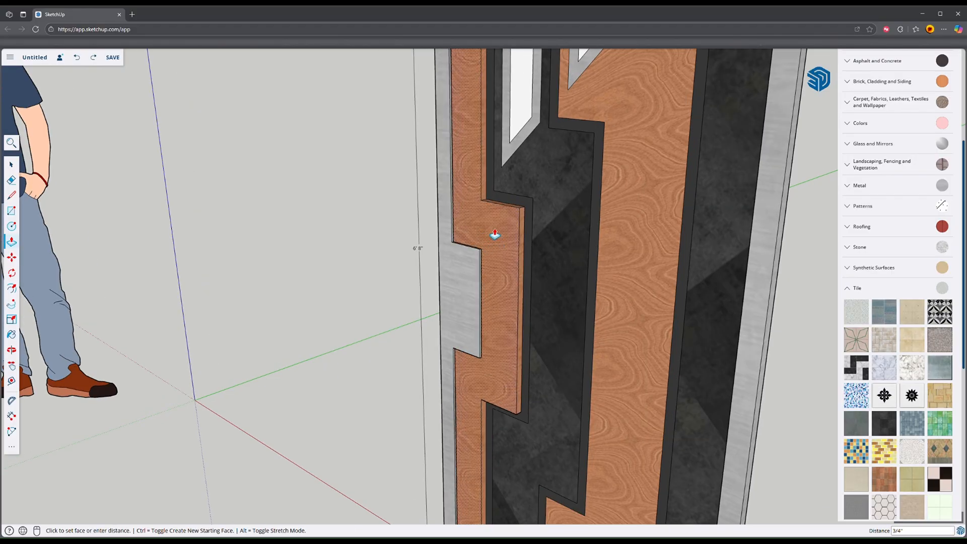
{"action": "type", "text": "3/4"}
{"action": "key", "text": "Return"}
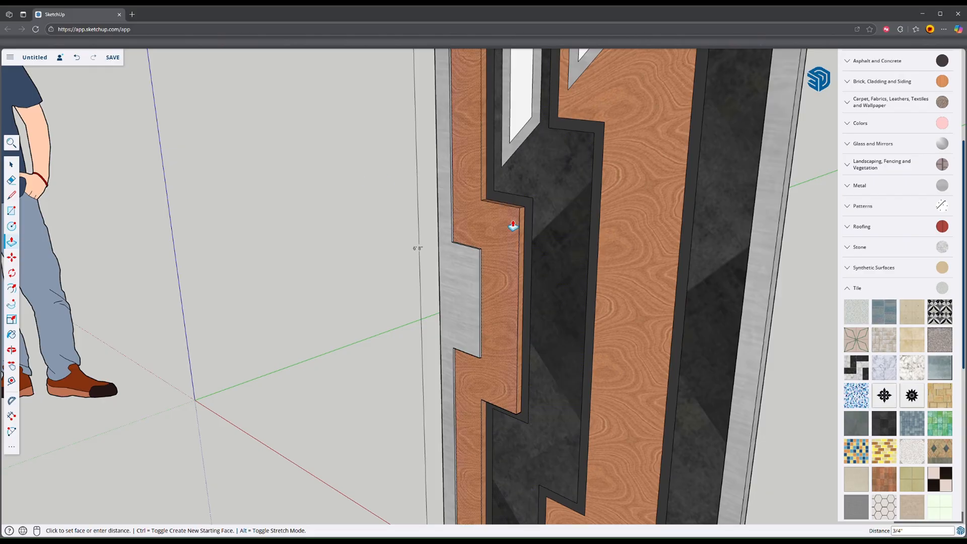
Step: Repeat the 3/4 inch outward Push/Pull on the second wide band, the black tile one
{"action": "scroll", "coordinate": [538, 218], "scroll_direction": "down", "scroll_amount": 2}
{"action": "scroll", "coordinate": [538, 218], "scroll_direction": "down", "scroll_amount": 1}
{"action": "middle_click_drag", "start_coordinate": [538, 218], "coordinate": [589, 227]}
{"action": "left_click", "coordinate": [559, 227]}
{"action": "left_click", "coordinate": [559, 227]}
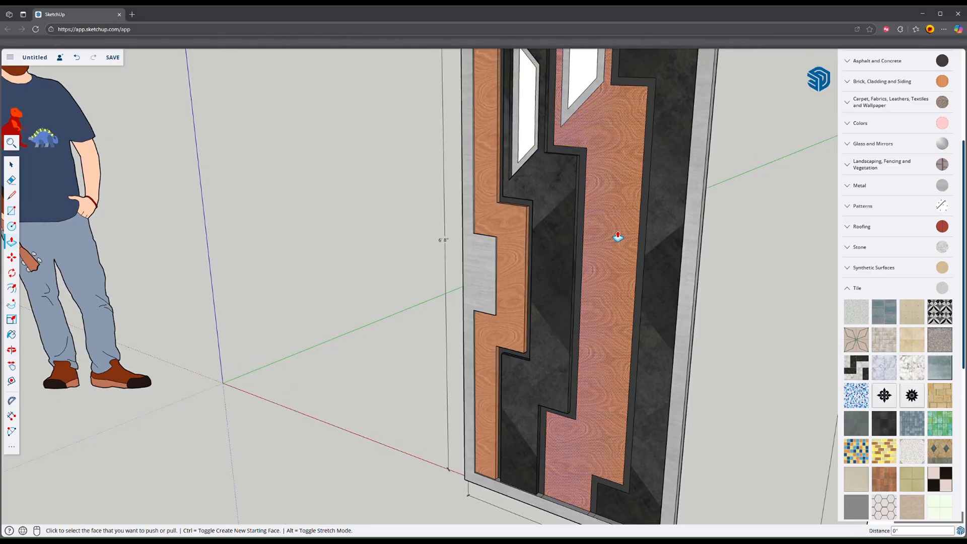
Step: Repeat the 3/4 inch outward Push/Pull on the second wood veneer band and the last black tile band
{"action": "mouse_move", "coordinate": [622, 235]}
{"action": "middle_mouse_down"}
{"action": "mouse_move", "coordinate": [566, 250]}
{"action": "mouse_move", "coordinate": [636, 243]}
{"action": "middle_mouse_up"}
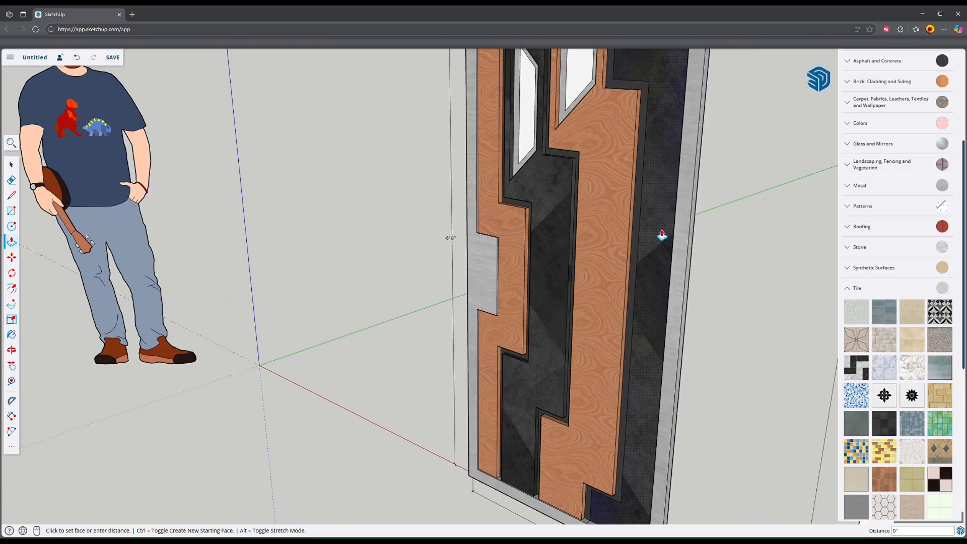
{"action": "middle_click_drag", "start_coordinate": [570, 236], "coordinate": [572, 304]}
Step: Push/Pull both trapezoid window frames outward 1 inch, flush with the face of the door's metal border
{"action": "key", "text": "p"}
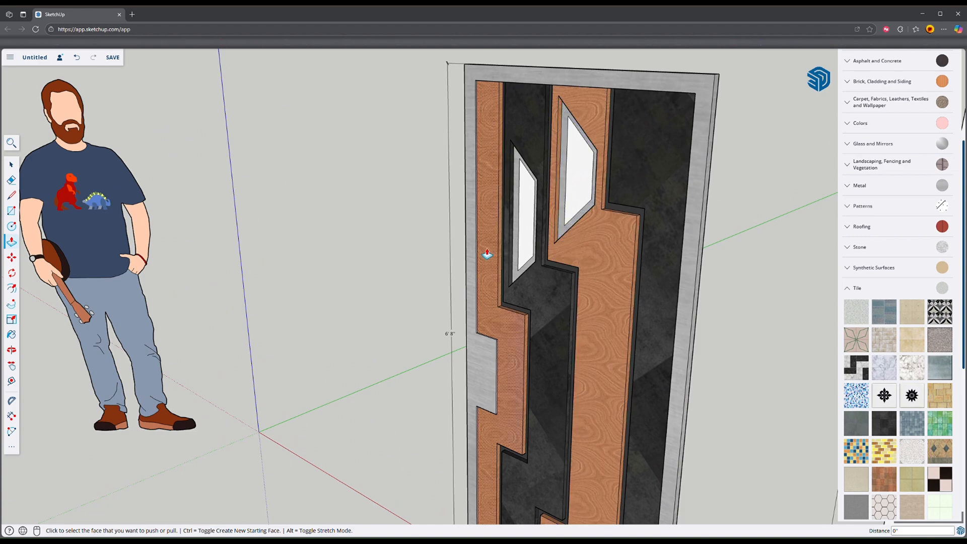
{"action": "left_click", "coordinate": [557, 236]}
{"action": "left_click", "coordinate": [476, 297]}
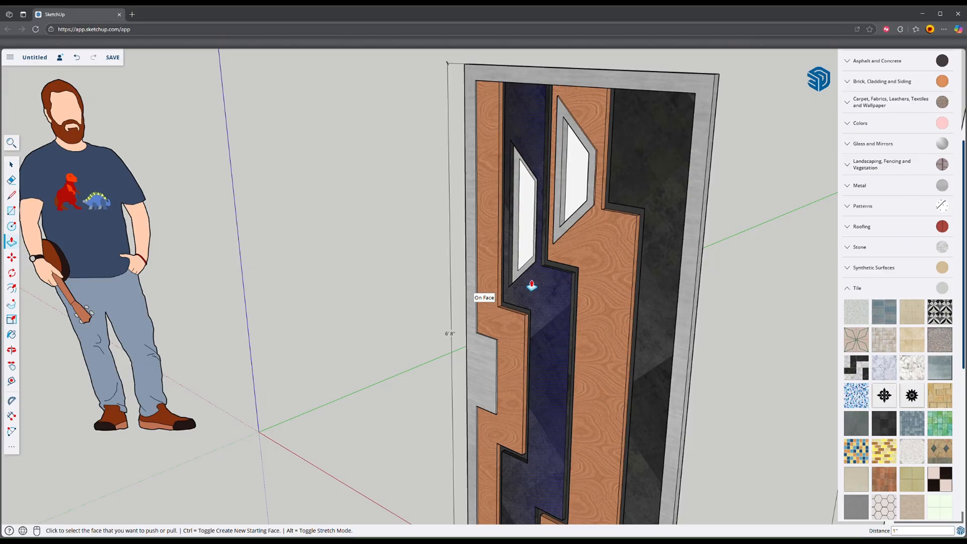
{"action": "double_click", "coordinate": [534, 268]}
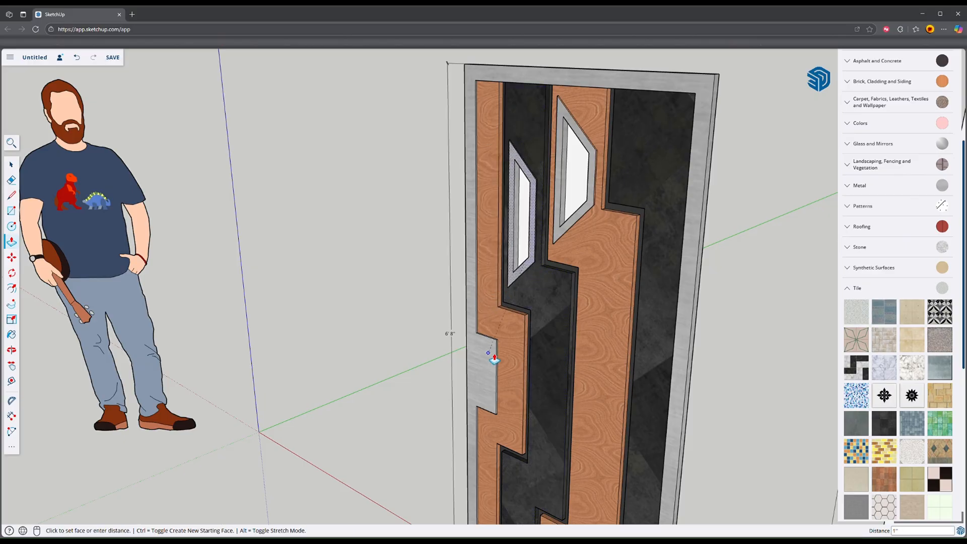
{"action": "left_click", "coordinate": [494, 359]}
Step: Sample the metal material from the trapezoid frame on the wood band and paint that frame's wood-coloured side faces with it
{"action": "scroll", "coordinate": [587, 216], "scroll_direction": "up", "scroll_amount": 5}
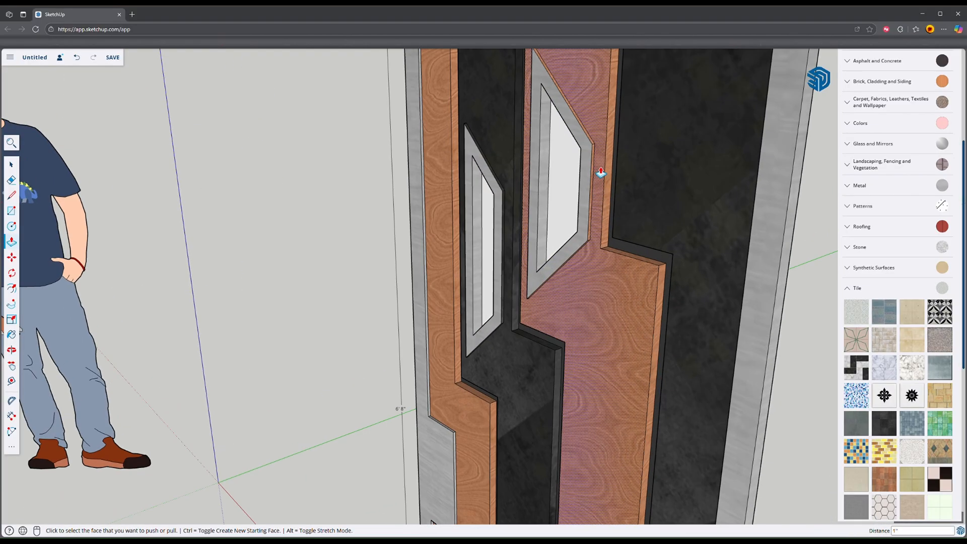
{"action": "scroll", "coordinate": [601, 172], "scroll_direction": "up", "scroll_amount": 4}
{"action": "scroll", "coordinate": [588, 156], "scroll_direction": "down", "scroll_amount": 4}
{"action": "middle_click_drag", "start_coordinate": [587, 155], "coordinate": [588, 228], "text": "shift"}
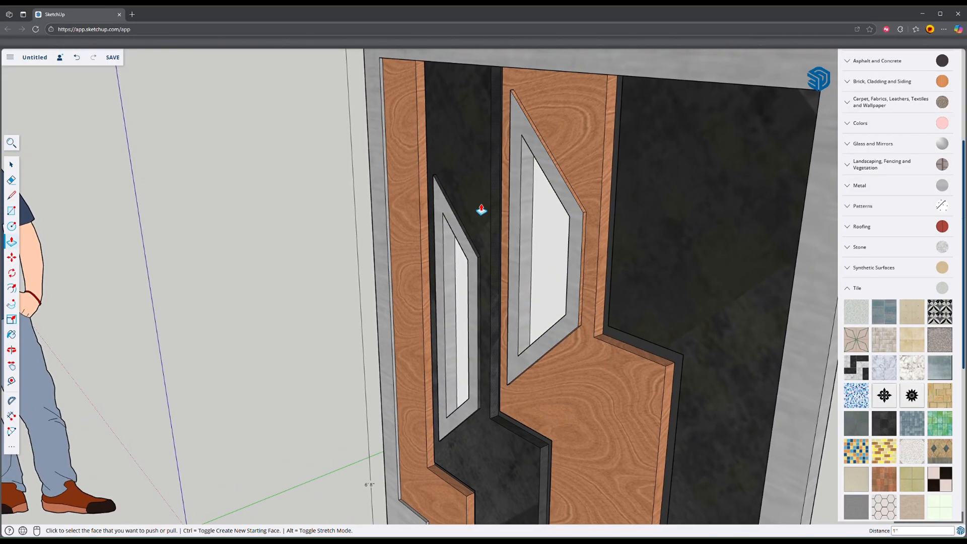
{"action": "scroll", "coordinate": [576, 171], "scroll_direction": "up", "scroll_amount": 2}
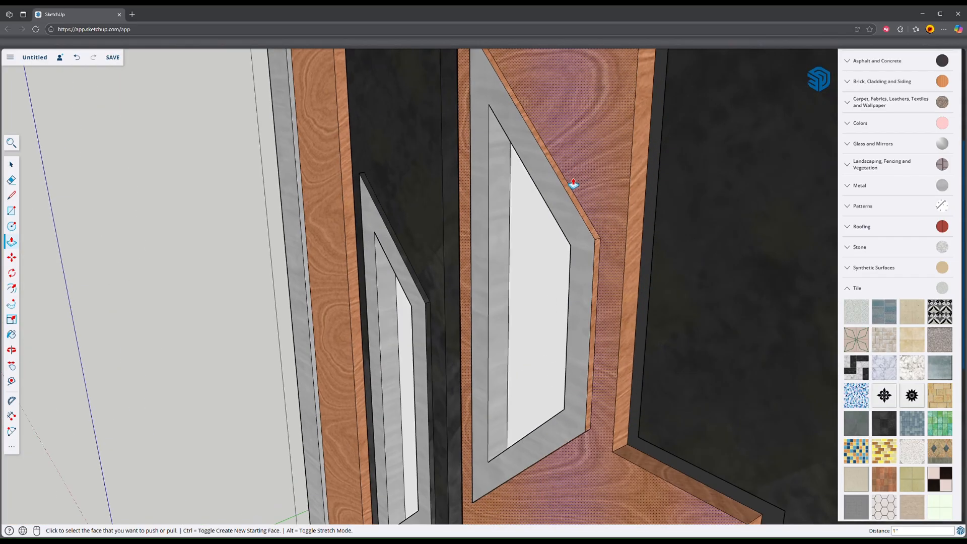
{"action": "scroll", "coordinate": [569, 187], "scroll_direction": "up", "scroll_amount": 3}
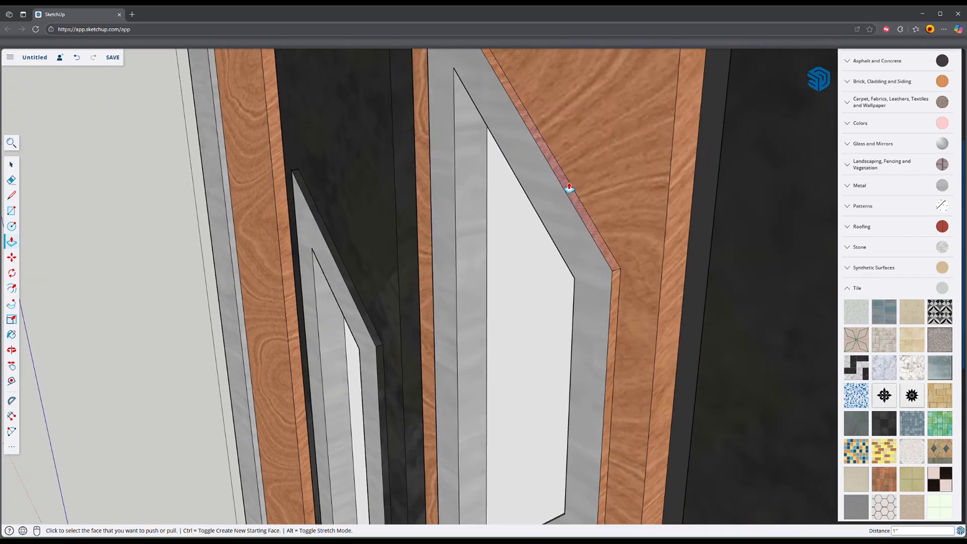
{"action": "key", "text": "b"}
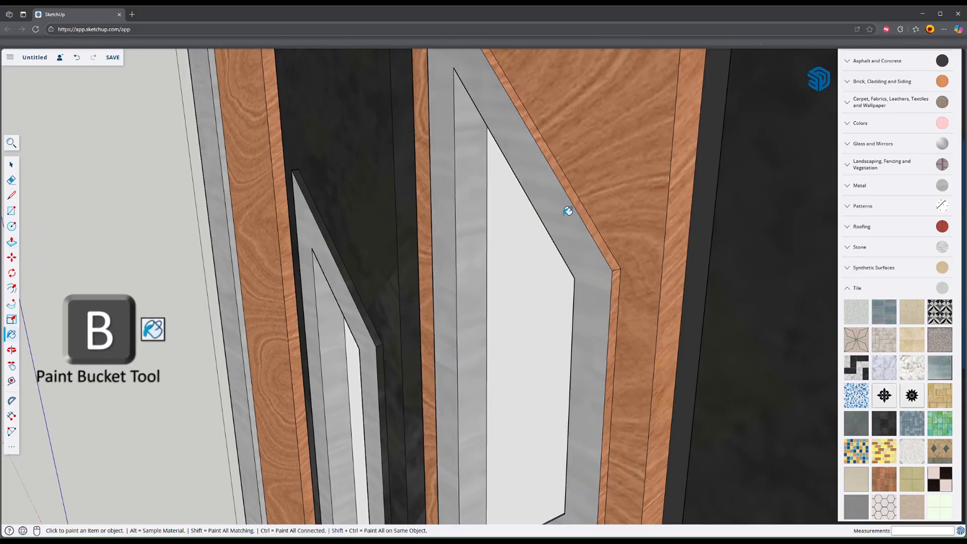
{"action": "key", "text": "alt"}
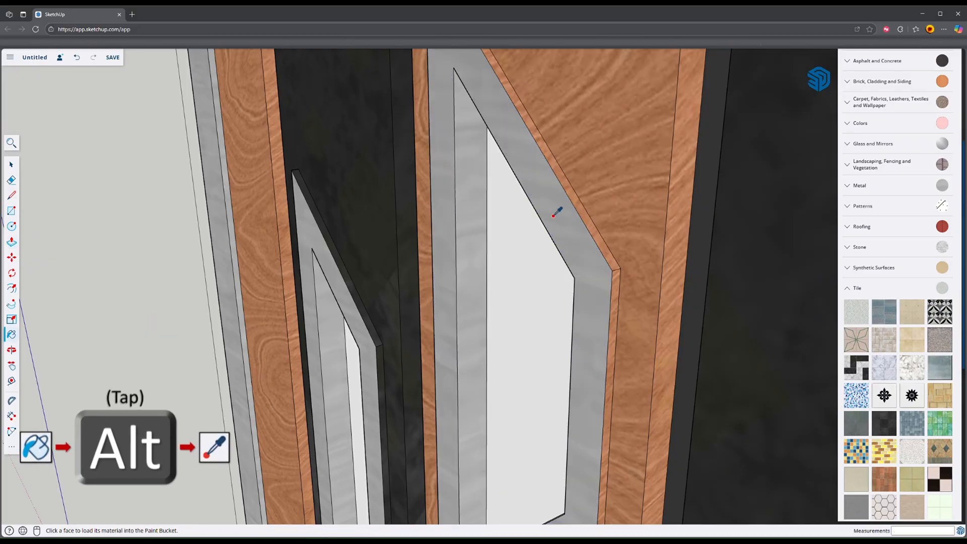
{"action": "left_click", "coordinate": [577, 203]}
{"action": "left_click", "coordinate": [618, 293]}
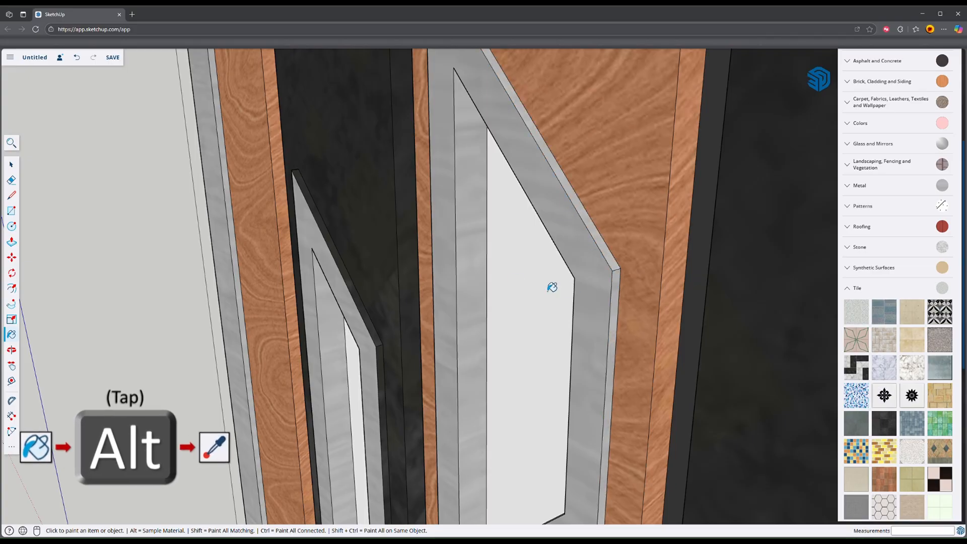
{"action": "middle_click_drag", "start_coordinate": [494, 219], "coordinate": [493, 268]}
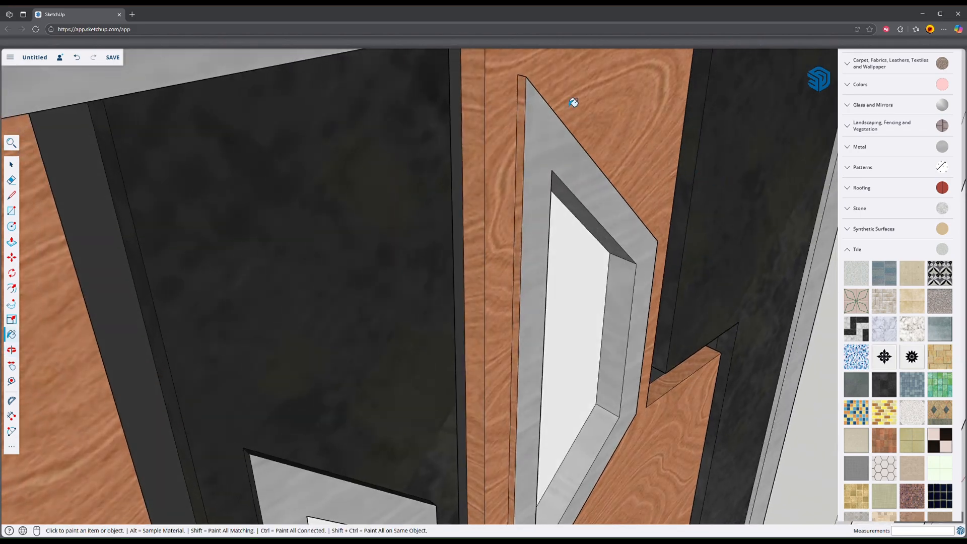
{"action": "left_click", "coordinate": [523, 97]}
{"action": "middle_click_drag", "start_coordinate": [553, 227], "coordinate": [524, 290]}
Step: Paint the side faces of the trapezoid frame on the black tile band with the same metal material
{"action": "middle_click_drag", "start_coordinate": [414, 292], "coordinate": [411, 249]}
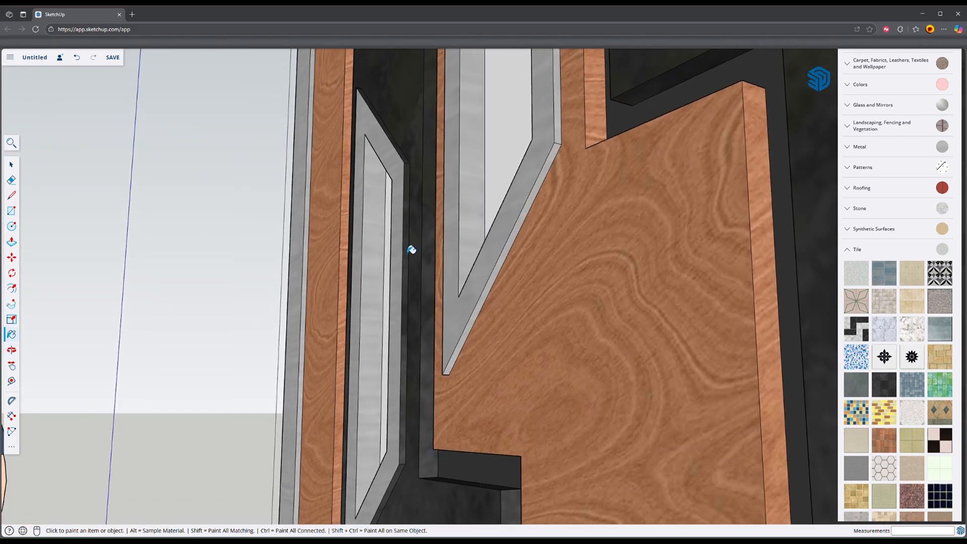
{"action": "middle_click_drag", "start_coordinate": [408, 187], "coordinate": [418, 288]}
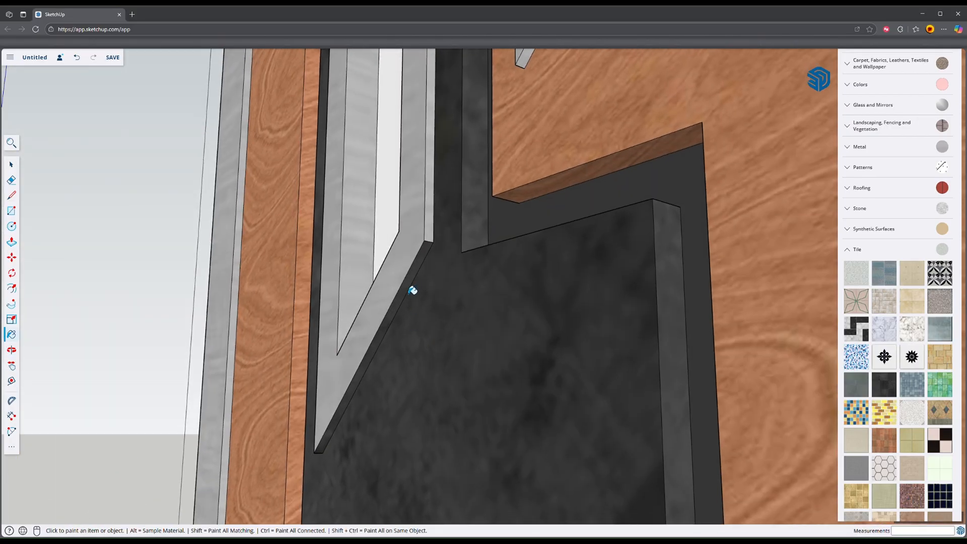
{"action": "left_click", "coordinate": [407, 294]}
{"action": "mouse_move", "coordinate": [367, 304]}
{"action": "middle_mouse_down"}
{"action": "mouse_move", "coordinate": [666, 382]}
{"action": "mouse_move", "coordinate": [458, 315]}
{"action": "middle_mouse_up"}
{"action": "mouse_move", "coordinate": [272, 318]}
{"action": "middle_mouse_down"}
{"action": "mouse_move", "coordinate": [328, 324]}
{"action": "mouse_move", "coordinate": [416, 363]}
{"action": "middle_mouse_up"}
Step: Push/Pull the three narrow dark stepped strips between the wide bands outward by 1/2 inch
{"action": "scroll", "coordinate": [347, 319], "scroll_direction": "down", "scroll_amount": 5}
{"action": "scroll", "coordinate": [413, 359], "scroll_direction": "down", "scroll_amount": 3}
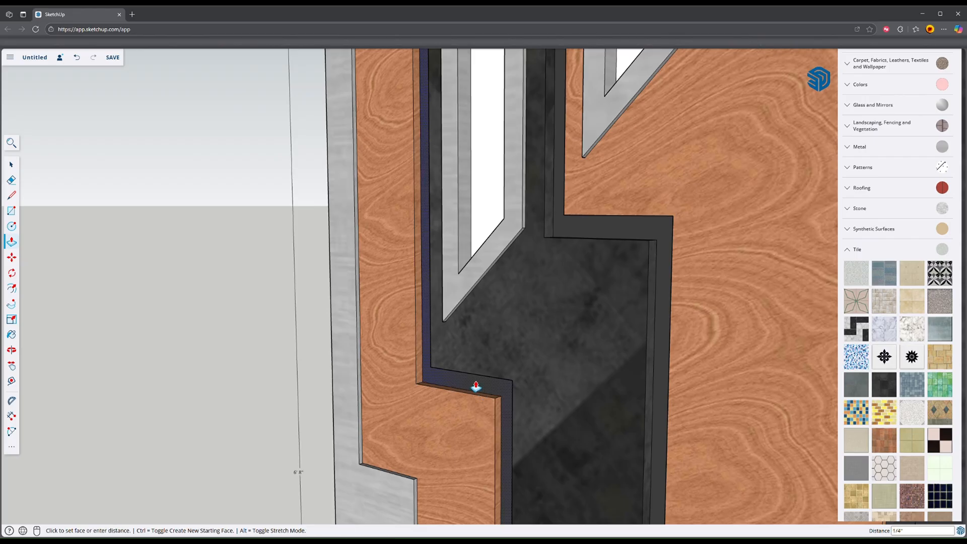
{"action": "left_click", "coordinate": [476, 386]}
{"action": "scroll", "coordinate": [489, 386], "scroll_direction": "down", "scroll_amount": 5}
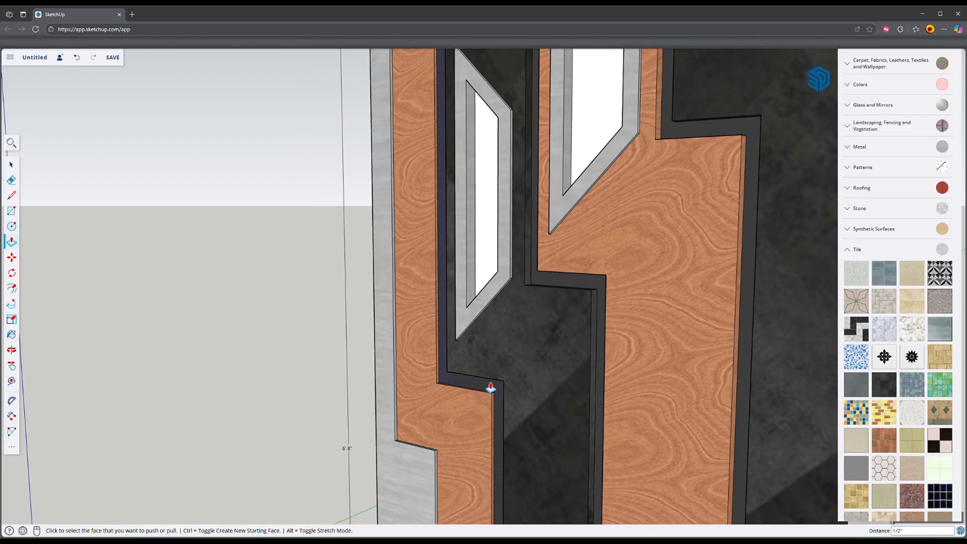
{"action": "left_click", "coordinate": [563, 296]}
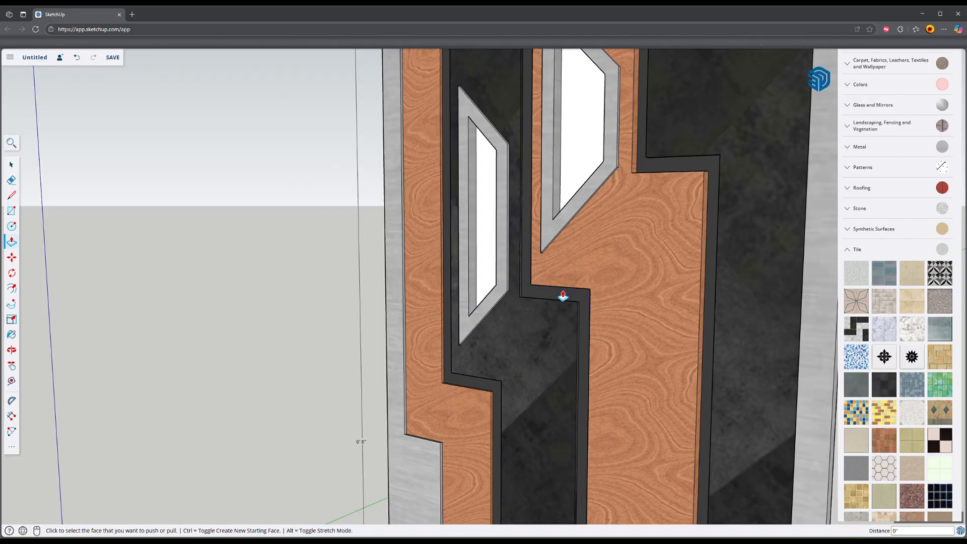
{"action": "left_click", "coordinate": [717, 273]}
Step: Erase the short dividing edges on the metal border's inner face where the strips meet it along the door's bottom
{"action": "scroll", "coordinate": [705, 360], "scroll_direction": "down", "scroll_amount": 4}
{"action": "middle_click_drag", "start_coordinate": [715, 376], "coordinate": [594, 328]}
{"action": "middle_click_drag", "start_coordinate": [541, 356], "coordinate": [720, 333]}
{"action": "scroll", "coordinate": [574, 302], "scroll_direction": "up", "scroll_amount": 4}
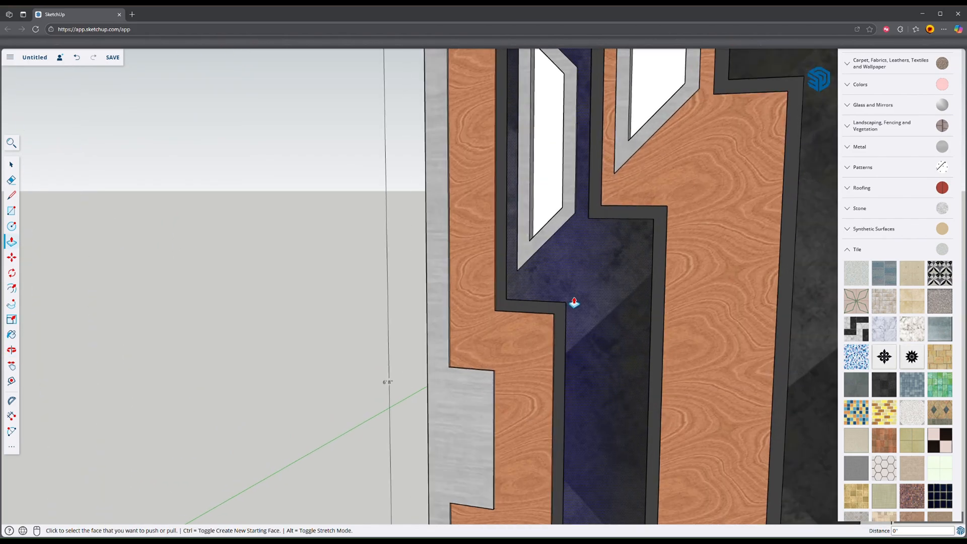
{"action": "scroll", "coordinate": [595, 334], "scroll_direction": "down", "scroll_amount": 5}
{"action": "middle_click_drag", "start_coordinate": [615, 369], "coordinate": [648, 323]}
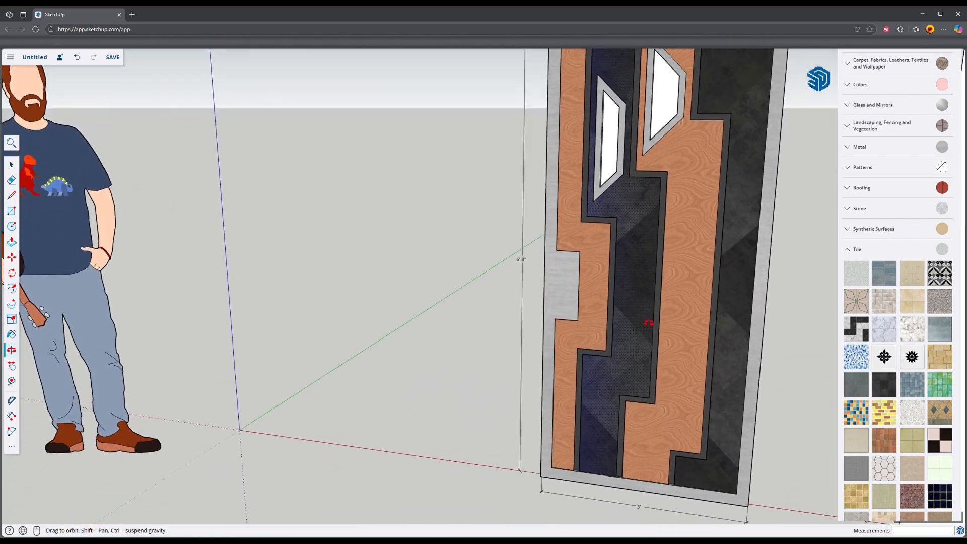
{"action": "scroll", "coordinate": [554, 466], "scroll_direction": "up", "scroll_amount": 8}
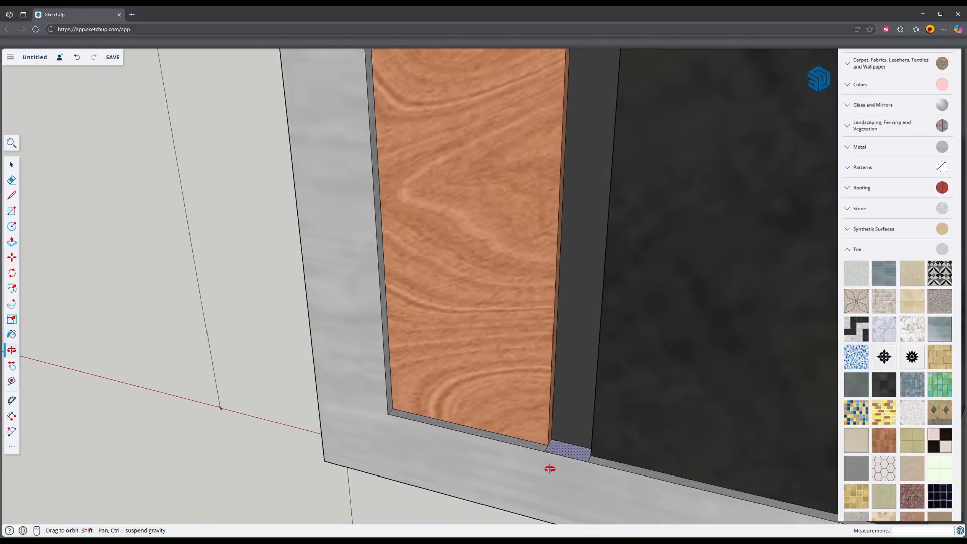
{"action": "scroll", "coordinate": [565, 442], "scroll_direction": "up", "scroll_amount": 4}
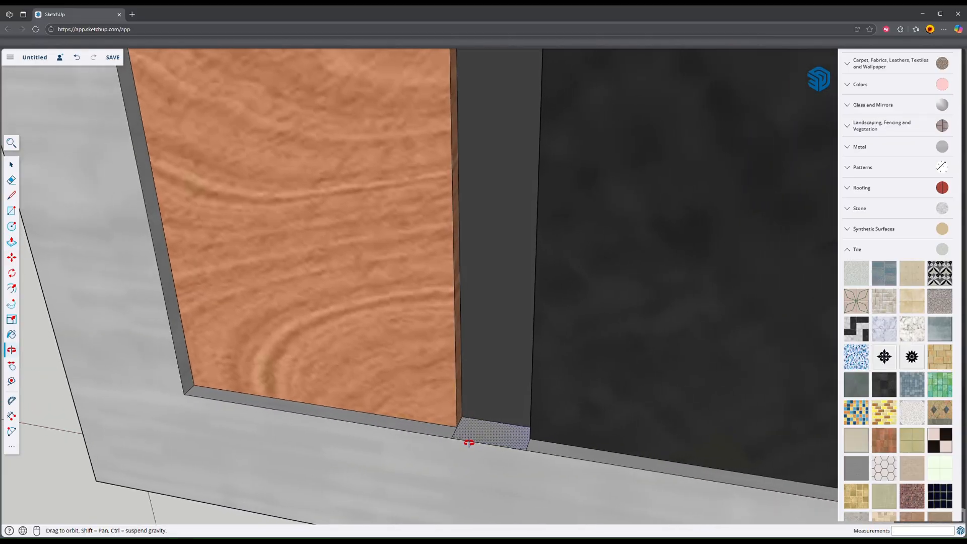
{"action": "key", "text": "e"}
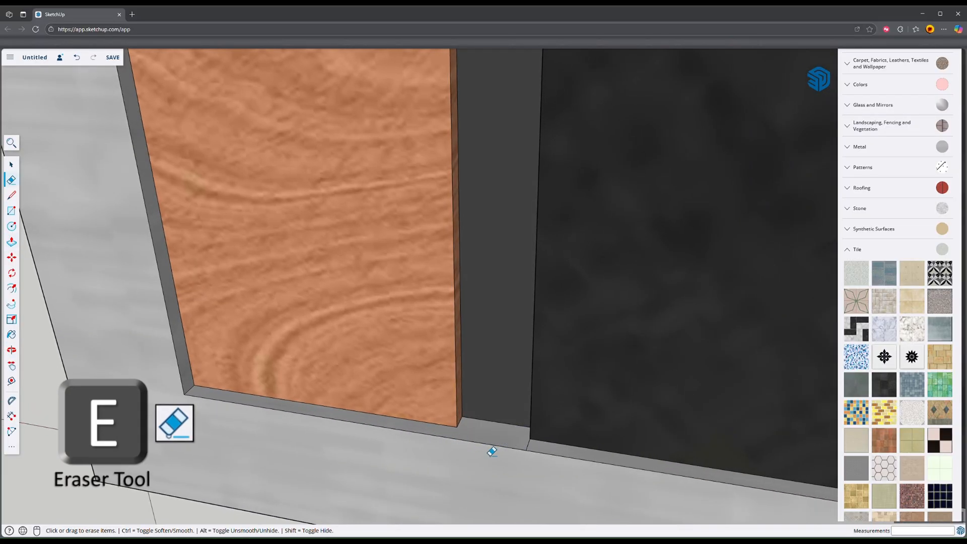
{"action": "scroll", "coordinate": [546, 451], "scroll_direction": "down", "scroll_amount": 4}
{"action": "scroll", "coordinate": [448, 381], "scroll_direction": "up", "scroll_amount": 6}
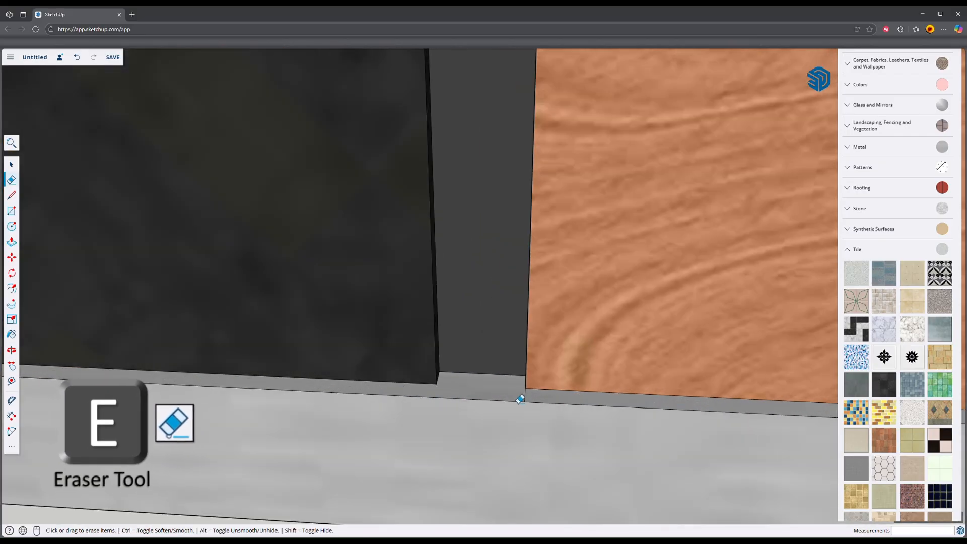
{"action": "mouse_move", "coordinate": [552, 406]}
{"action": "middle_mouse_down"}
{"action": "mouse_move", "coordinate": [681, 404]}
{"action": "mouse_move", "coordinate": [148, 370]}
{"action": "middle_mouse_up"}
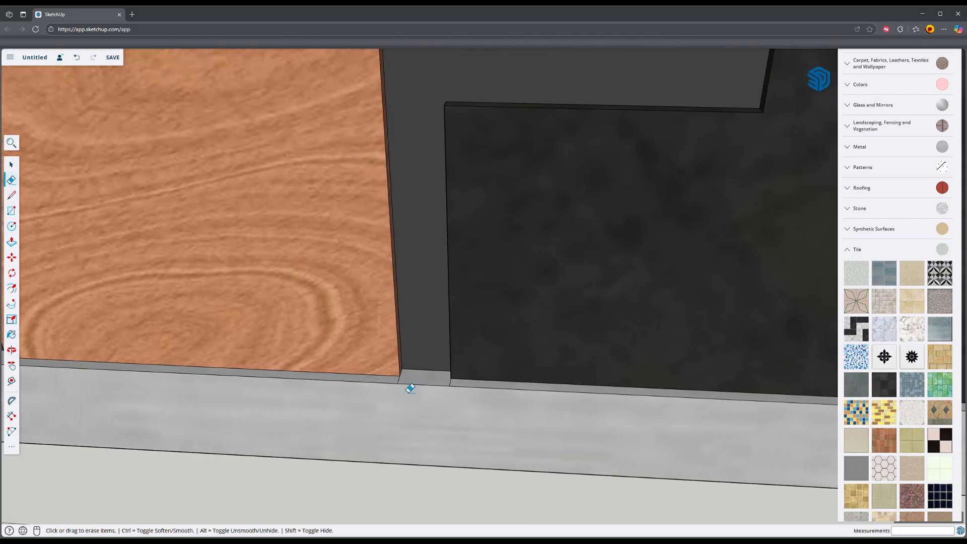
{"action": "left_click", "coordinate": [453, 390]}
Step: Erase the matching short dividing edges on the metal border's inner face along the top of the door
{"action": "scroll", "coordinate": [452, 390], "scroll_direction": "down", "scroll_amount": 6}
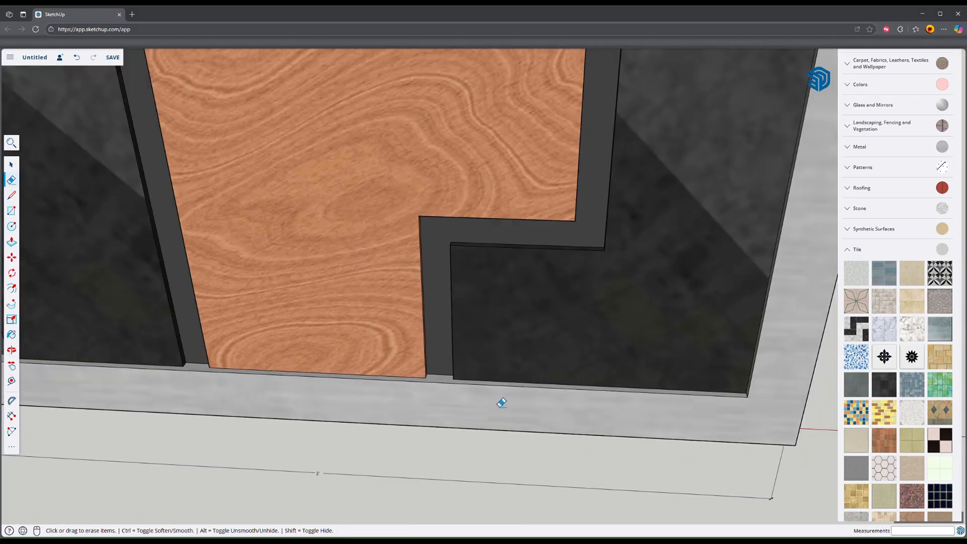
{"action": "mouse_move", "coordinate": [502, 401]}
{"action": "middle_mouse_down"}
{"action": "mouse_move", "coordinate": [544, 393]}
{"action": "mouse_move", "coordinate": [524, 324]}
{"action": "mouse_move", "coordinate": [697, 217]}
{"action": "middle_mouse_up"}
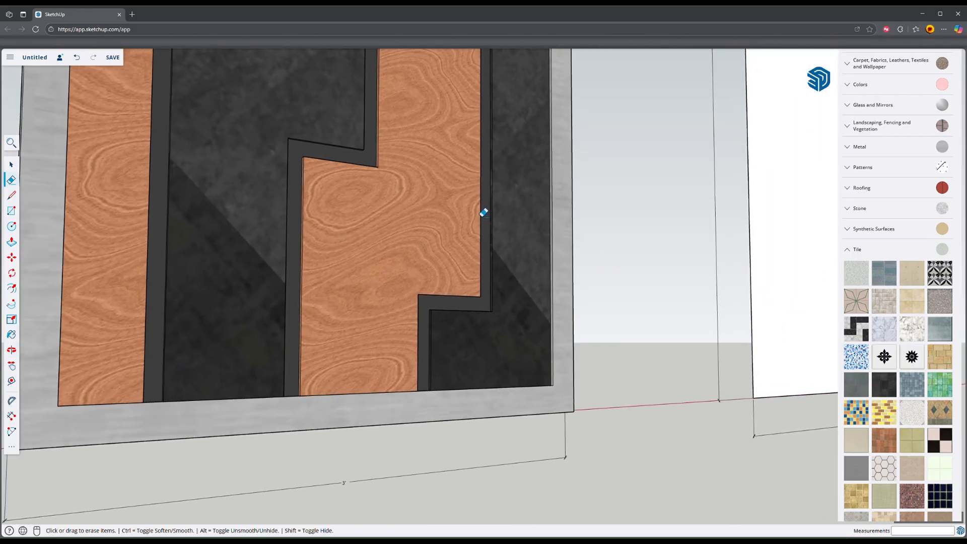
{"action": "scroll", "coordinate": [496, 173], "scroll_direction": "down", "scroll_amount": 2}
{"action": "middle_click_drag", "start_coordinate": [509, 156], "coordinate": [560, 460], "text": "shift"}
{"action": "mouse_move", "coordinate": [584, 190]}
{"action": "middle_mouse_down"}
{"action": "mouse_move", "coordinate": [613, 440]}
{"action": "mouse_move", "coordinate": [606, 126]}
{"action": "mouse_move", "coordinate": [382, 291]}
{"action": "mouse_move", "coordinate": [221, 362]}
{"action": "mouse_move", "coordinate": [479, 156]}
{"action": "mouse_move", "coordinate": [442, 410]}
{"action": "mouse_move", "coordinate": [464, 92]}
{"action": "mouse_move", "coordinate": [358, 311]}
{"action": "mouse_move", "coordinate": [367, 233]}
{"action": "middle_mouse_up"}
{"action": "scroll", "coordinate": [302, 304], "scroll_direction": "up", "scroll_amount": 6}
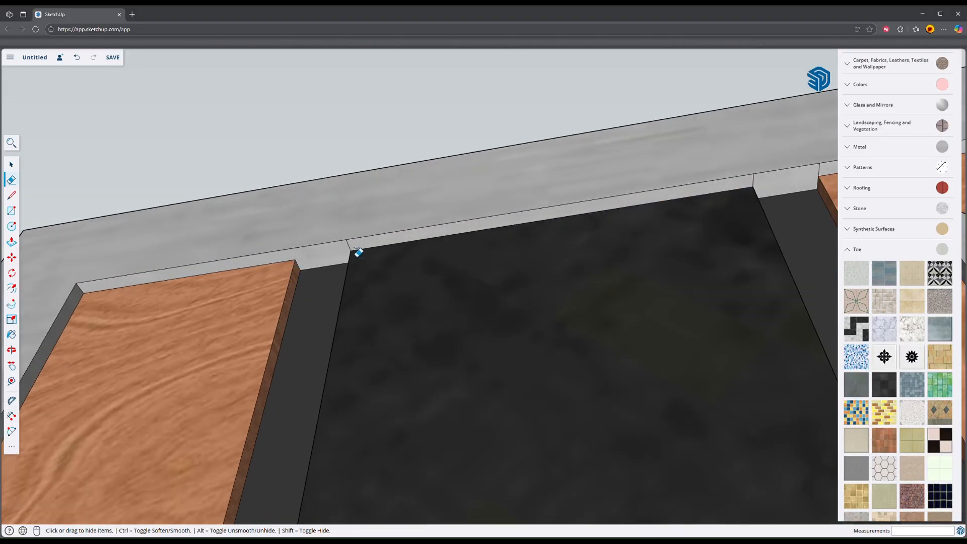
{"action": "middle_click_drag", "start_coordinate": [739, 217], "coordinate": [460, 243], "text": "shift"}
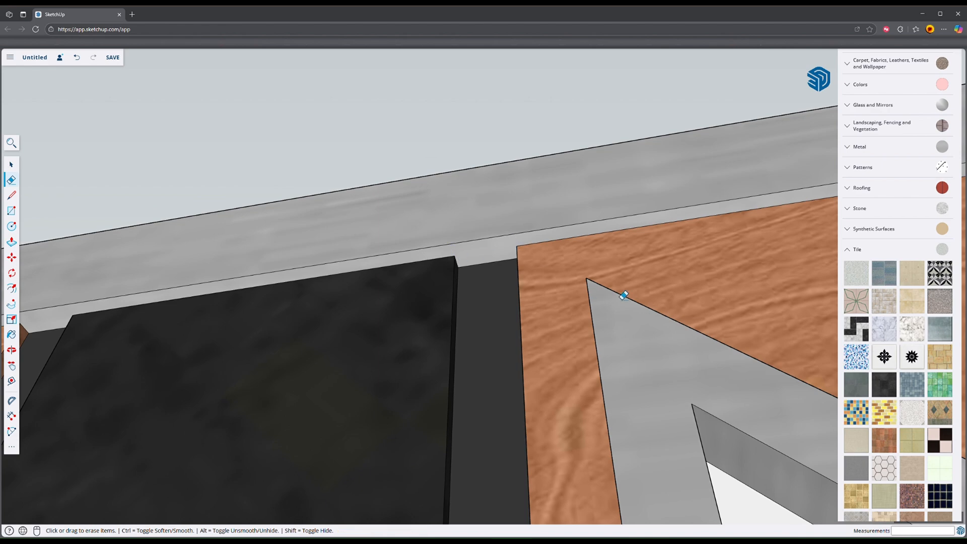
{"action": "mouse_move", "coordinate": [623, 295]}
{"action": "middle_mouse_down"}
{"action": "mouse_move", "coordinate": [270, 317]}
{"action": "mouse_move", "coordinate": [486, 292]}
{"action": "mouse_move", "coordinate": [682, 311]}
{"action": "mouse_move", "coordinate": [552, 399]}
{"action": "mouse_move", "coordinate": [591, 292]}
{"action": "mouse_move", "coordinate": [512, 338]}
{"action": "mouse_move", "coordinate": [506, 414]}
{"action": "middle_mouse_up"}
Step: Delete the metal face of the border and handle area on the back of the door
{"action": "scroll", "coordinate": [507, 411], "scroll_direction": "down", "scroll_amount": 3}
{"action": "middle_click_drag", "start_coordinate": [571, 436], "coordinate": [516, 112], "text": "shift"}
{"action": "scroll", "coordinate": [544, 280], "scroll_direction": "down", "scroll_amount": 3}
{"action": "mouse_move", "coordinate": [546, 282]}
{"action": "middle_mouse_down"}
{"action": "mouse_move", "coordinate": [483, 334]}
{"action": "mouse_move", "coordinate": [312, 334]}
{"action": "mouse_move", "coordinate": [368, 486]}
{"action": "mouse_move", "coordinate": [322, 356]}
{"action": "mouse_move", "coordinate": [539, 363]}
{"action": "mouse_move", "coordinate": [576, 347]}
{"action": "mouse_move", "coordinate": [622, 350]}
{"action": "mouse_move", "coordinate": [518, 340]}
{"action": "mouse_move", "coordinate": [682, 346]}
{"action": "mouse_move", "coordinate": [669, 351]}
{"action": "middle_mouse_up"}
{"action": "mouse_move", "coordinate": [337, 364]}
{"action": "middle_mouse_down"}
{"action": "mouse_move", "coordinate": [569, 382]}
{"action": "mouse_move", "coordinate": [594, 363]}
{"action": "middle_mouse_up"}
{"action": "key", "text": "space"}
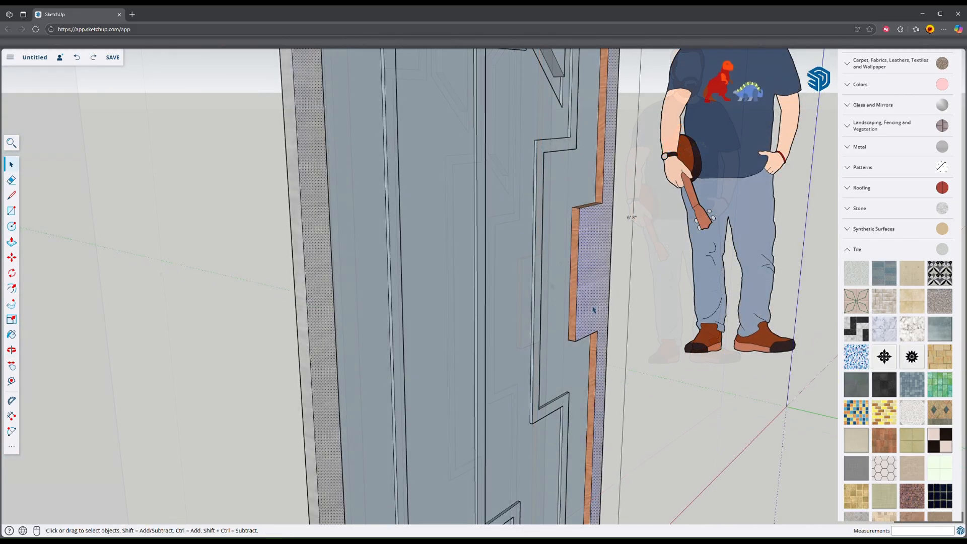
{"action": "key", "text": "Delete"}
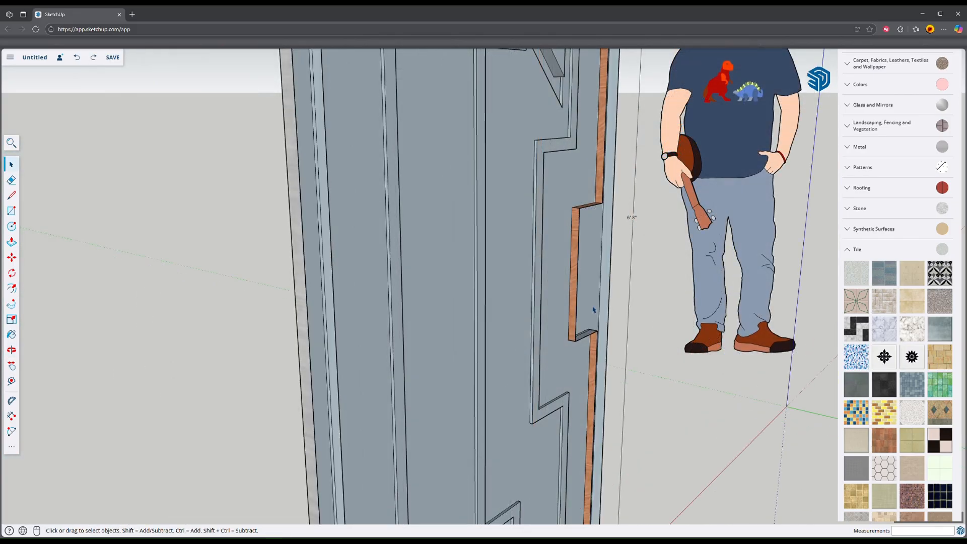
Step: Erase the leftover wood side faces around the handle area on the back of the door
{"action": "middle_click_drag", "start_coordinate": [454, 335], "coordinate": [405, 330]}
{"action": "key", "text": "e"}
{"action": "scroll", "coordinate": [595, 219], "scroll_direction": "up", "scroll_amount": 5}
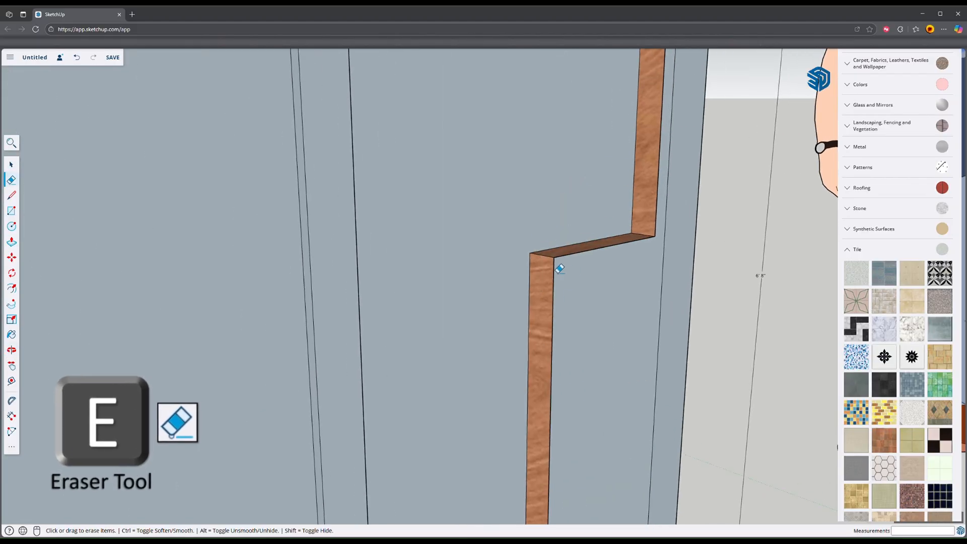
{"action": "left_click", "coordinate": [554, 263]}
{"action": "left_click", "coordinate": [656, 238]}
{"action": "scroll", "coordinate": [657, 244], "scroll_direction": "down", "scroll_amount": 2}
{"action": "scroll", "coordinate": [602, 306], "scroll_direction": "down", "scroll_amount": 5}
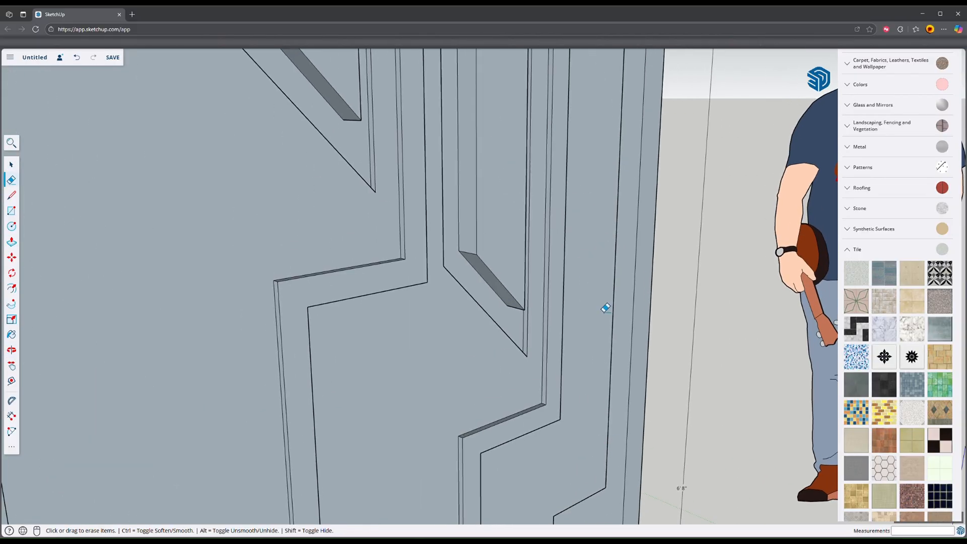
Step: Erase the leftover side faces of the wood and dark strips along the top of the door's back
{"action": "middle_click_drag", "start_coordinate": [582, 283], "coordinate": [512, 257]}
{"action": "scroll", "coordinate": [653, 388], "scroll_direction": "up", "scroll_amount": 4}
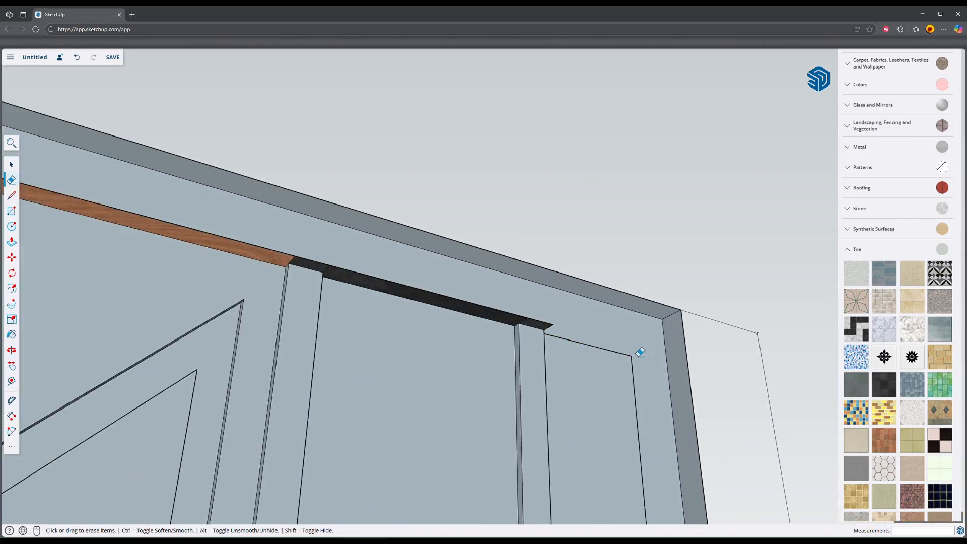
{"action": "left_click_drag", "start_coordinate": [332, 275], "coordinate": [532, 321]}
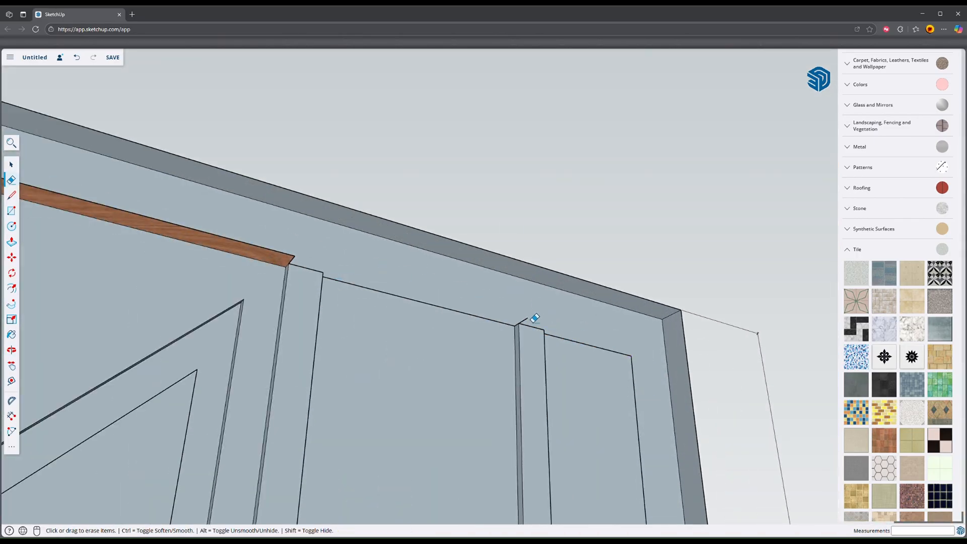
{"action": "left_click_drag", "start_coordinate": [299, 266], "coordinate": [300, 268]}
{"action": "scroll", "coordinate": [299, 282], "scroll_direction": "down", "scroll_amount": 2}
{"action": "middle_click_drag", "start_coordinate": [299, 299], "coordinate": [504, 269]}
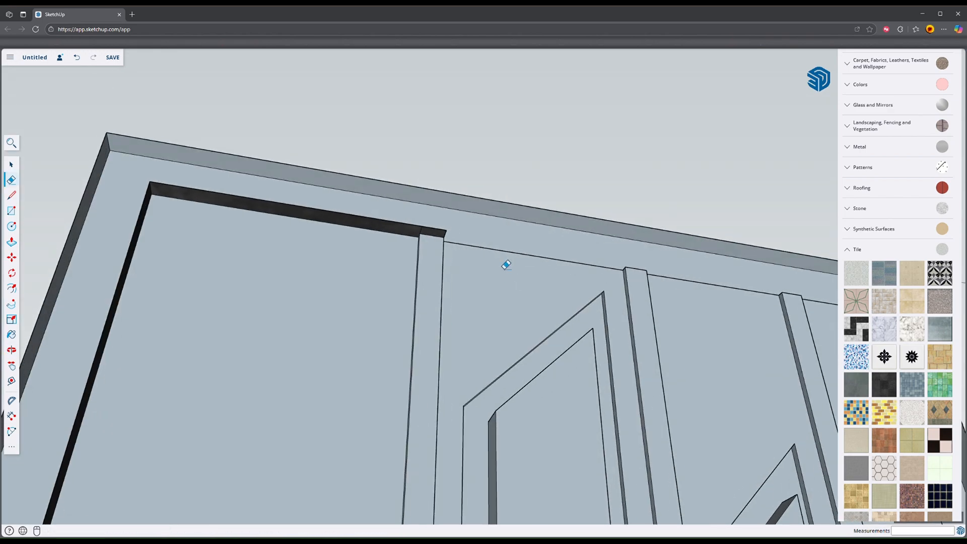
{"action": "left_click_drag", "start_coordinate": [425, 233], "coordinate": [426, 234]}
{"action": "left_click", "coordinate": [146, 188]}
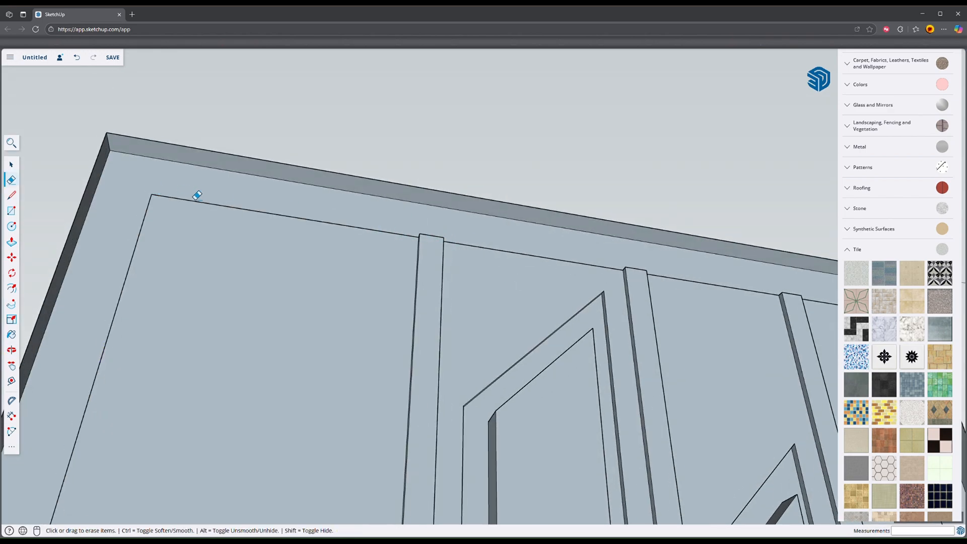
Step: Erase the leftover strip side faces at one end of the bottom border on the door's back
{"action": "mouse_move", "coordinate": [313, 269]}
{"action": "middle_mouse_down"}
{"action": "mouse_move", "coordinate": [379, 429]}
{"action": "mouse_move", "coordinate": [499, 443]}
{"action": "mouse_move", "coordinate": [645, 365]}
{"action": "mouse_move", "coordinate": [677, 368]}
{"action": "middle_mouse_up"}
{"action": "scroll", "coordinate": [499, 452], "scroll_direction": "down", "scroll_amount": 3}
{"action": "scroll", "coordinate": [464, 210], "scroll_direction": "down", "scroll_amount": 2}
{"action": "mouse_move", "coordinate": [464, 210]}
{"action": "middle_mouse_down"}
{"action": "mouse_move", "coordinate": [489, 327]}
{"action": "mouse_move", "coordinate": [458, 158]}
{"action": "mouse_move", "coordinate": [446, 353]}
{"action": "middle_mouse_up"}
{"action": "scroll", "coordinate": [443, 447], "scroll_direction": "up", "scroll_amount": 3}
{"action": "middle_click_drag", "start_coordinate": [443, 447], "coordinate": [428, 347], "text": "shift"}
{"action": "scroll", "coordinate": [384, 384], "scroll_direction": "up", "scroll_amount": 3}
{"action": "mouse_move", "coordinate": [384, 384]}
{"action": "middle_mouse_down"}
{"action": "mouse_move", "coordinate": [471, 404]}
{"action": "mouse_move", "coordinate": [423, 404]}
{"action": "middle_mouse_up"}
{"action": "left_click", "coordinate": [423, 405]}
Step: Erase the remaining wood and dark side faces along the bottom border up to the other corner of the door's back
{"action": "mouse_move", "coordinate": [665, 255]}
{"action": "middle_mouse_down", "text": "shift"}
{"action": "mouse_move", "coordinate": [530, 338]}
{"action": "mouse_move", "coordinate": [574, 327]}
{"action": "mouse_move", "coordinate": [590, 338]}
{"action": "mouse_move", "coordinate": [510, 330]}
{"action": "middle_mouse_up", "text": "shift"}
{"action": "scroll", "coordinate": [573, 327], "scroll_direction": "up", "scroll_amount": 3}
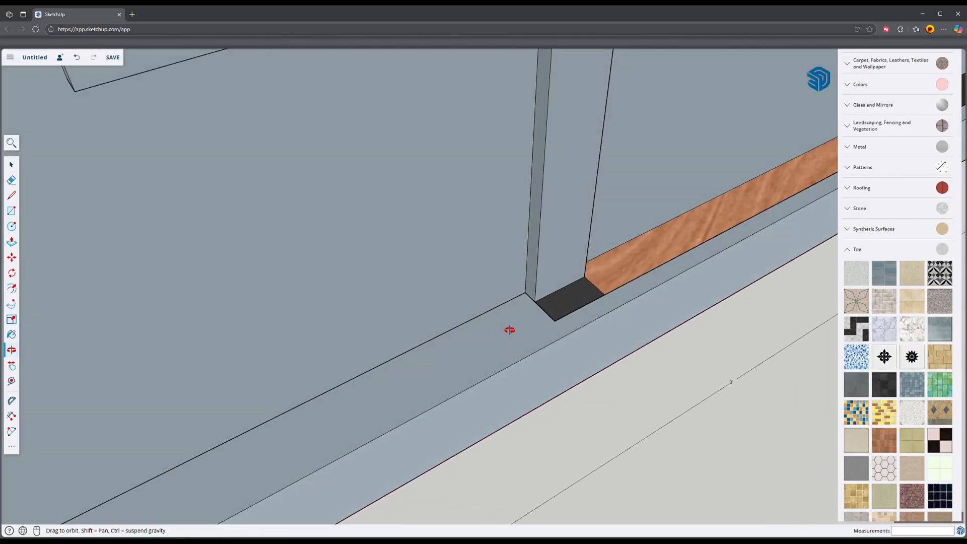
{"action": "left_click", "coordinate": [611, 302]}
{"action": "scroll", "coordinate": [614, 301], "scroll_direction": "down", "scroll_amount": 3}
{"action": "mouse_move", "coordinate": [614, 300]}
{"action": "middle_mouse_down", "text": "shift"}
{"action": "mouse_move", "coordinate": [682, 289]}
{"action": "mouse_move", "coordinate": [590, 341]}
{"action": "middle_mouse_up", "text": "shift"}
{"action": "scroll", "coordinate": [682, 289], "scroll_direction": "up", "scroll_amount": 3}
{"action": "left_click", "coordinate": [564, 325]}
{"action": "left_click", "coordinate": [595, 307]}
{"action": "middle_click_drag", "start_coordinate": [596, 306], "coordinate": [512, 378], "text": "shift"}
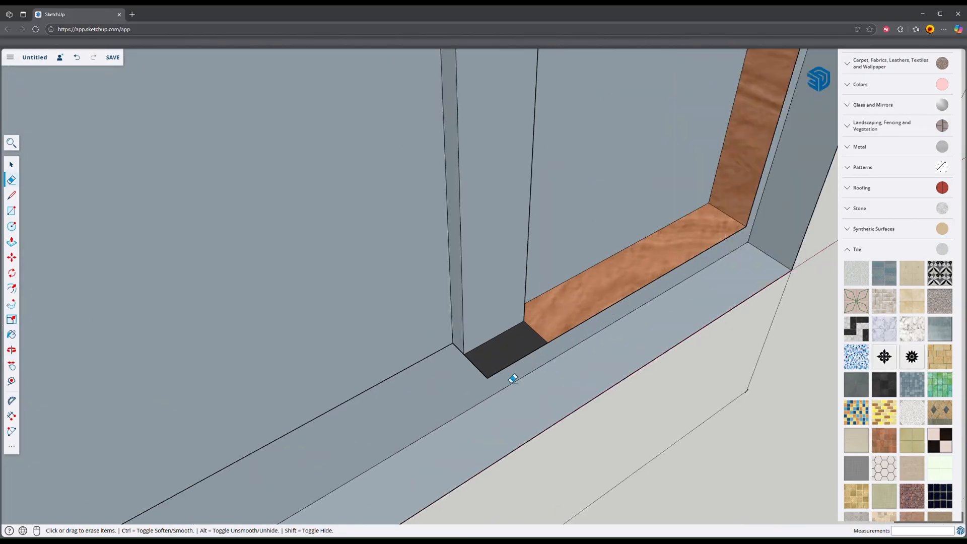
{"action": "mouse_move", "coordinate": [747, 240]}
{"action": "middle_mouse_down", "text": "shift"}
{"action": "mouse_move", "coordinate": [583, 315]}
{"action": "mouse_move", "coordinate": [634, 285]}
{"action": "middle_mouse_up", "text": "shift"}
{"action": "left_click", "coordinate": [581, 315]}
Step: Erase the leftover ledge face at the step of the handle area on the back of the door
{"action": "scroll", "coordinate": [584, 313], "scroll_direction": "down", "scroll_amount": 5}
{"action": "scroll", "coordinate": [650, 236], "scroll_direction": "up", "scroll_amount": 5}
{"action": "middle_click_drag", "start_coordinate": [650, 237], "coordinate": [662, 254]}
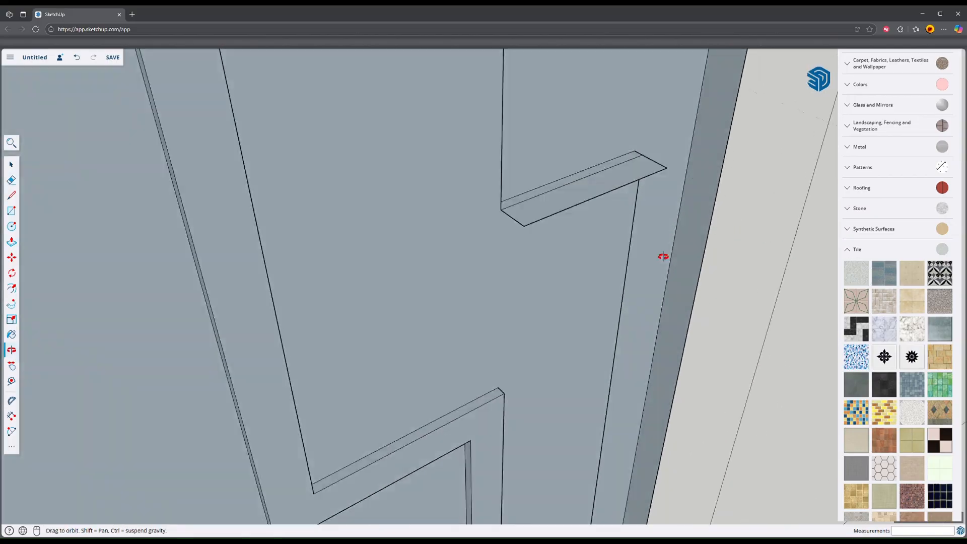
{"action": "left_click", "coordinate": [659, 168]}
{"action": "left_click", "coordinate": [525, 231]}
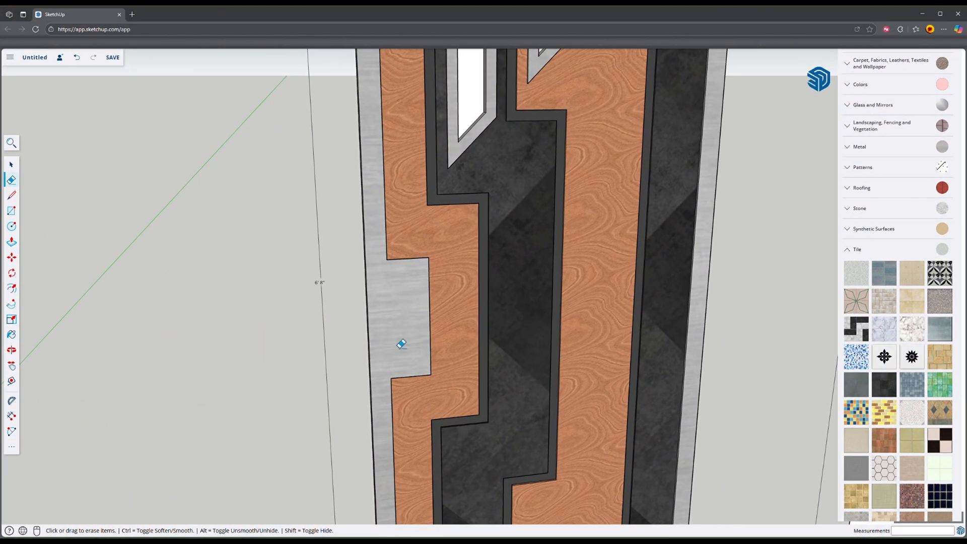
Step: Examine the metal handle area and the painted strips on the front of the door
{"action": "mouse_move", "coordinate": [402, 344]}
{"action": "middle_mouse_down"}
{"action": "mouse_move", "coordinate": [421, 330]}
{"action": "mouse_move", "coordinate": [566, 302]}
{"action": "middle_mouse_up"}
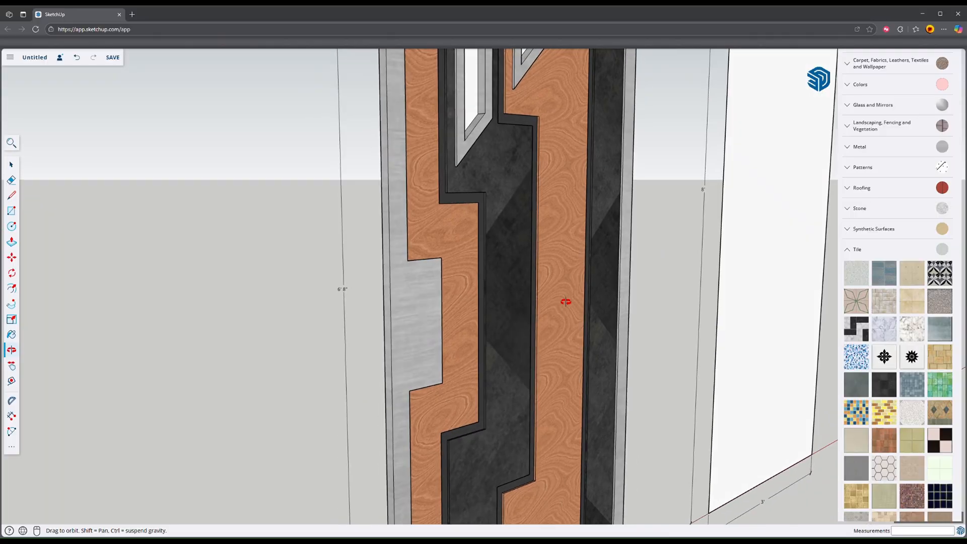
{"action": "mouse_move", "coordinate": [434, 321]}
{"action": "middle_mouse_down"}
{"action": "mouse_move", "coordinate": [418, 319]}
{"action": "mouse_move", "coordinate": [451, 373]}
{"action": "mouse_move", "coordinate": [516, 395]}
{"action": "mouse_move", "coordinate": [371, 334]}
{"action": "mouse_move", "coordinate": [400, 319]}
{"action": "mouse_move", "coordinate": [470, 395]}
{"action": "mouse_move", "coordinate": [345, 367]}
{"action": "mouse_move", "coordinate": [408, 328]}
{"action": "middle_mouse_up"}
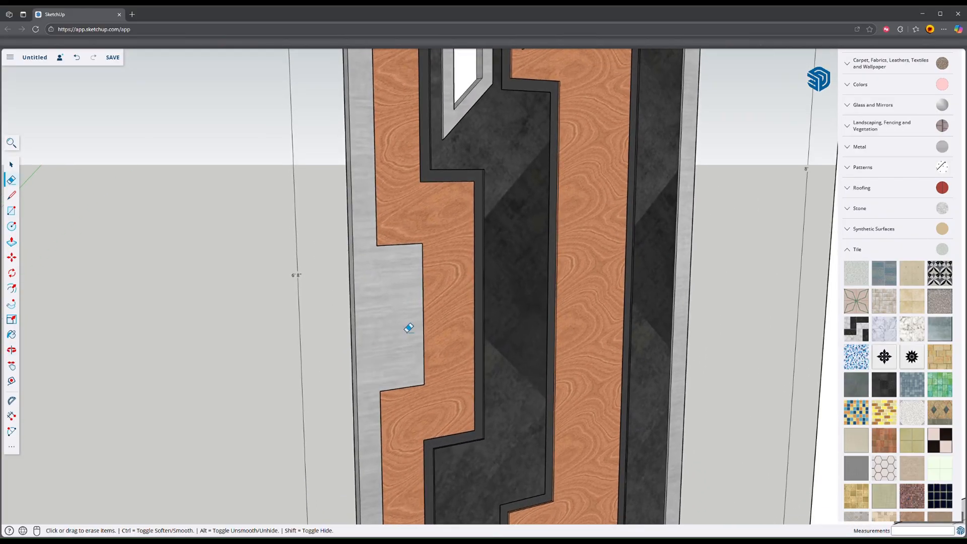
{"action": "scroll", "coordinate": [410, 326], "scroll_direction": "down", "scroll_amount": 2}
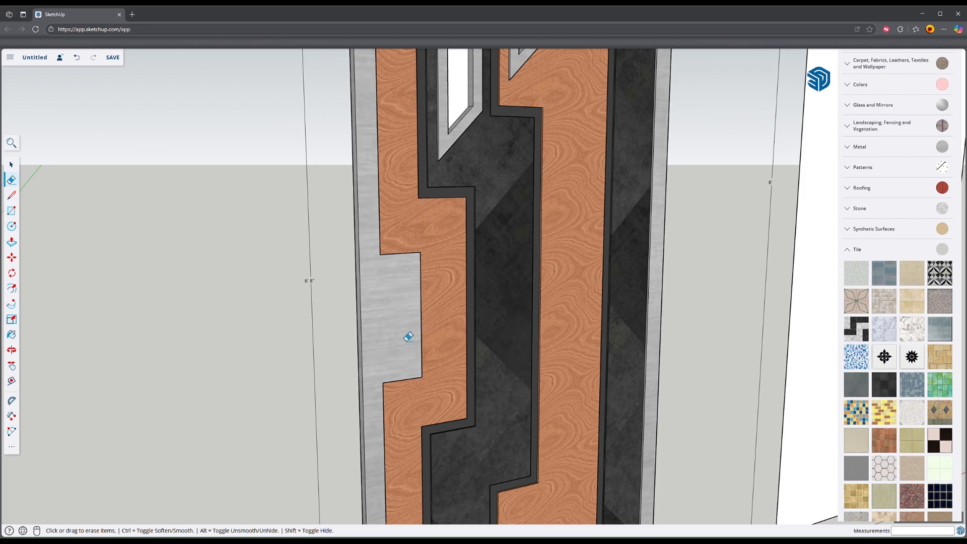
{"action": "scroll", "coordinate": [408, 337], "scroll_direction": "up", "scroll_amount": 2}
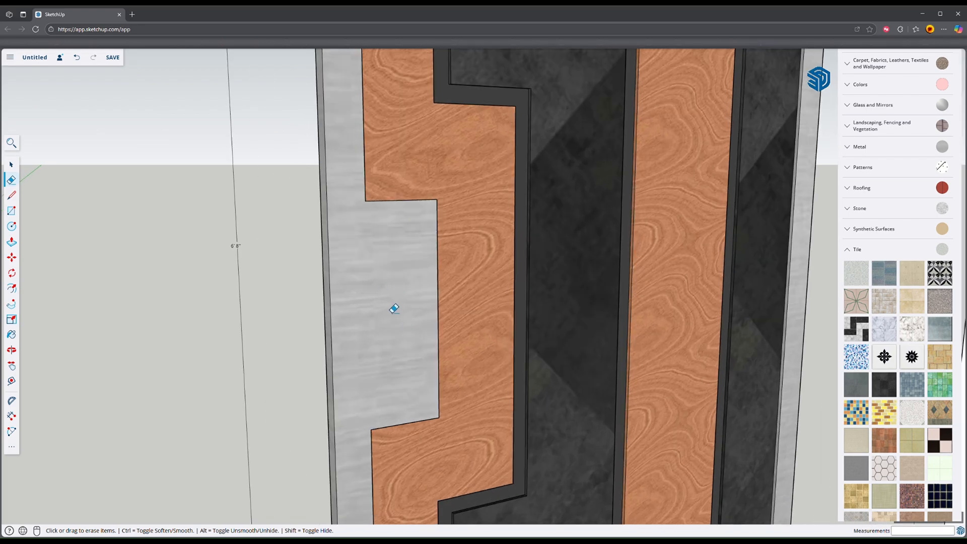
{"action": "scroll", "coordinate": [394, 308], "scroll_direction": "down", "scroll_amount": 4}
{"action": "scroll", "coordinate": [373, 378], "scroll_direction": "up", "scroll_amount": 1}
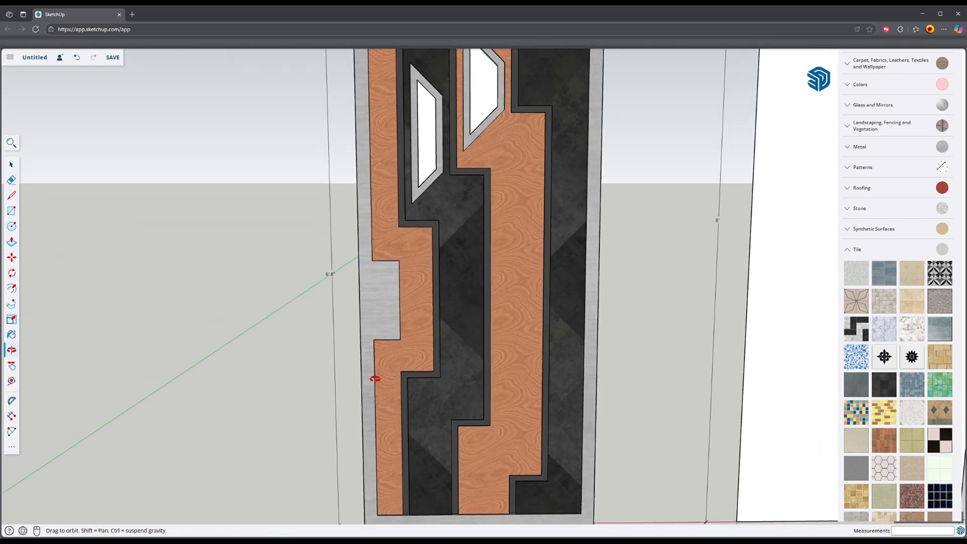
{"action": "scroll", "coordinate": [394, 316], "scroll_direction": "down", "scroll_amount": 3}
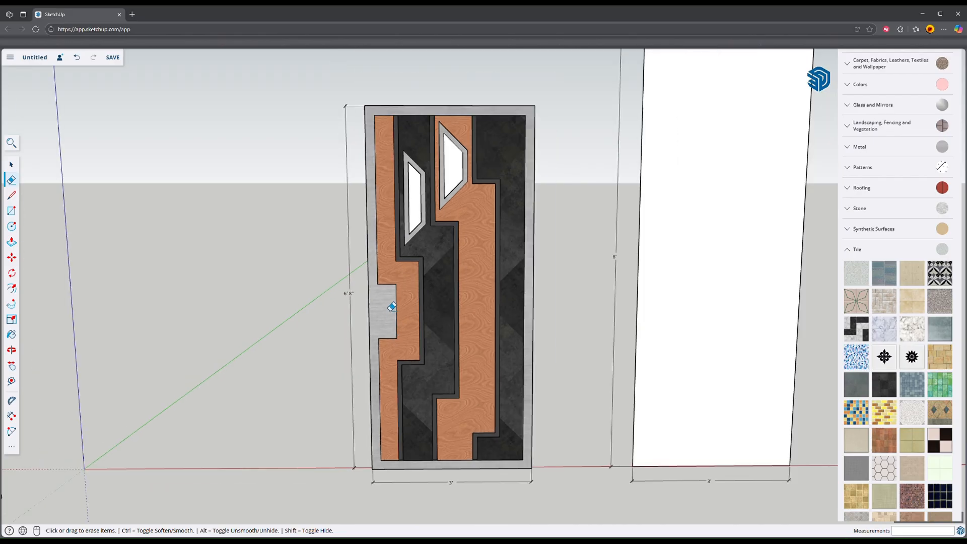
{"action": "scroll", "coordinate": [394, 310], "scroll_direction": "up", "scroll_amount": 2}
Step: Place handle guides: a vertical one 3 inches from the door's side edge and horizontal ones 4 inches above and below the plate's middle guide
{"action": "mouse_move", "coordinate": [395, 315]}
{"action": "middle_mouse_down"}
{"action": "mouse_move", "coordinate": [470, 347]}
{"action": "mouse_move", "coordinate": [360, 341]}
{"action": "mouse_move", "coordinate": [430, 260]}
{"action": "middle_mouse_up"}
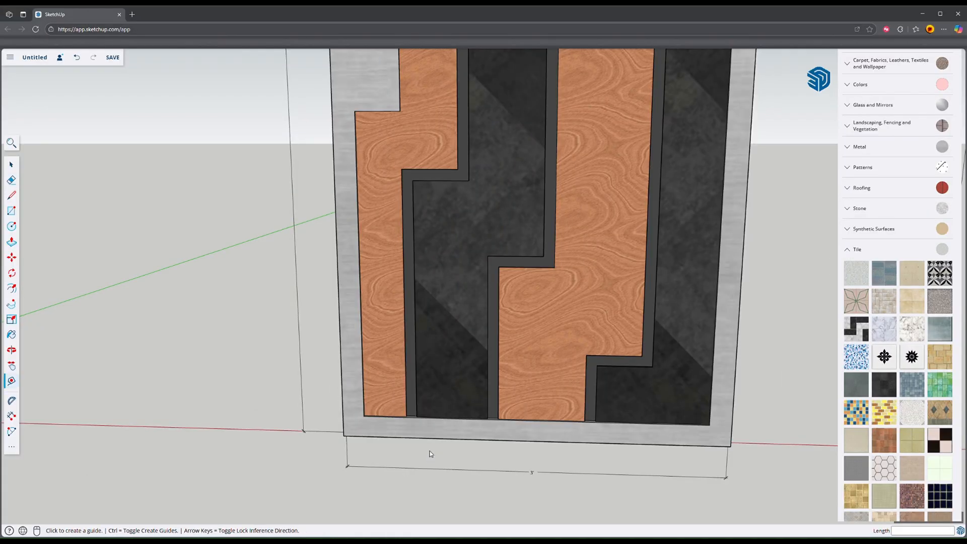
{"action": "left_click", "coordinate": [403, 432]}
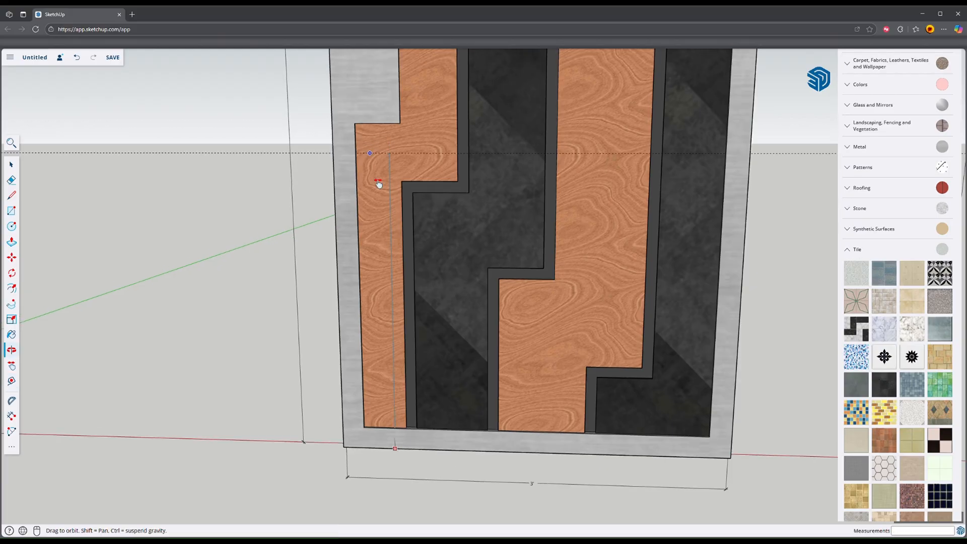
{"action": "scroll", "coordinate": [400, 186], "scroll_direction": "up", "scroll_amount": 2}
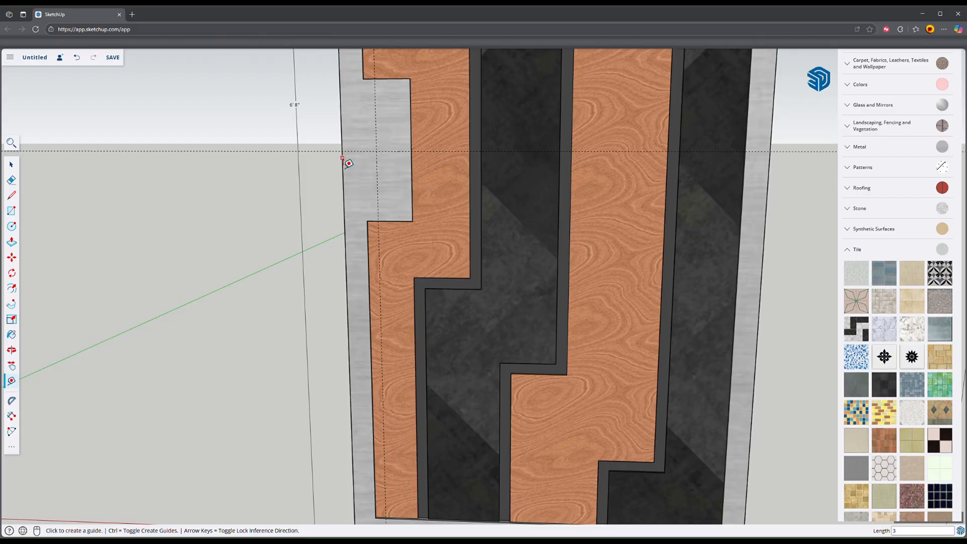
{"action": "scroll", "coordinate": [399, 153], "scroll_direction": "up", "scroll_amount": 3}
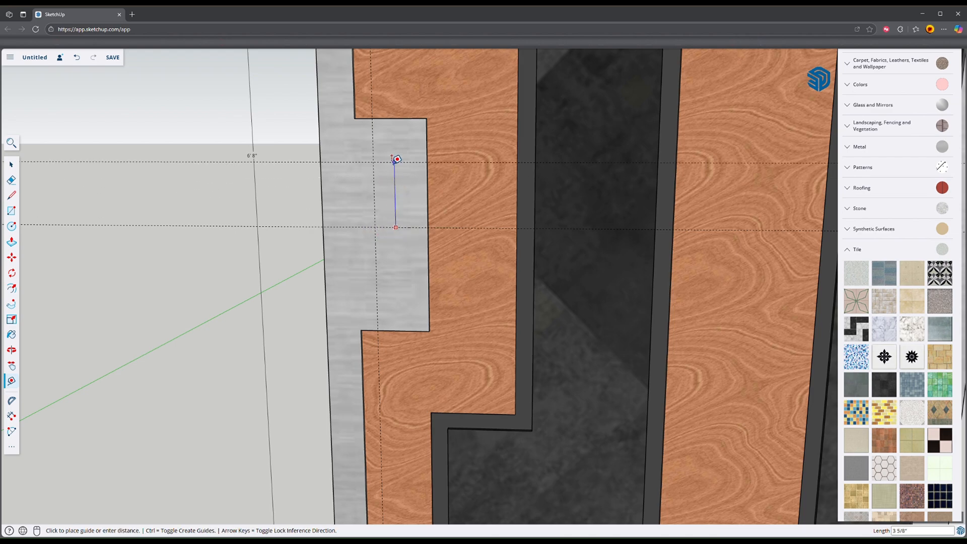
{"action": "left_click", "coordinate": [390, 227]}
{"action": "key", "text": "Return"}
{"action": "scroll", "coordinate": [396, 193], "scroll_direction": "up", "scroll_amount": 2}
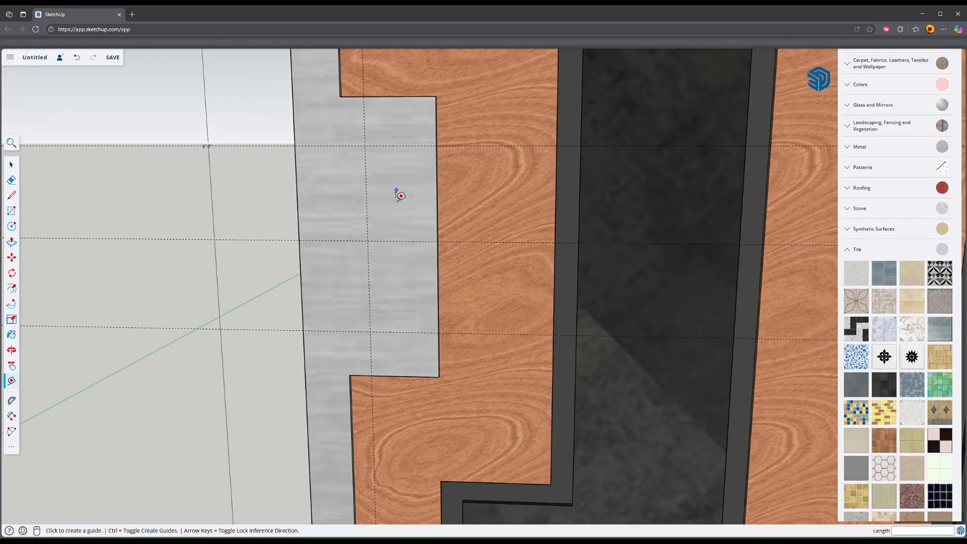
Step: Draw two circles of 1/2 inch radius on the handle plate, centred on the upper and lower guide intersections
{"action": "middle_click_drag", "start_coordinate": [397, 193], "coordinate": [659, 276]}
{"action": "middle_click_drag", "start_coordinate": [490, 177], "coordinate": [474, 215], "text": "shift"}
{"action": "key", "text": "c"}
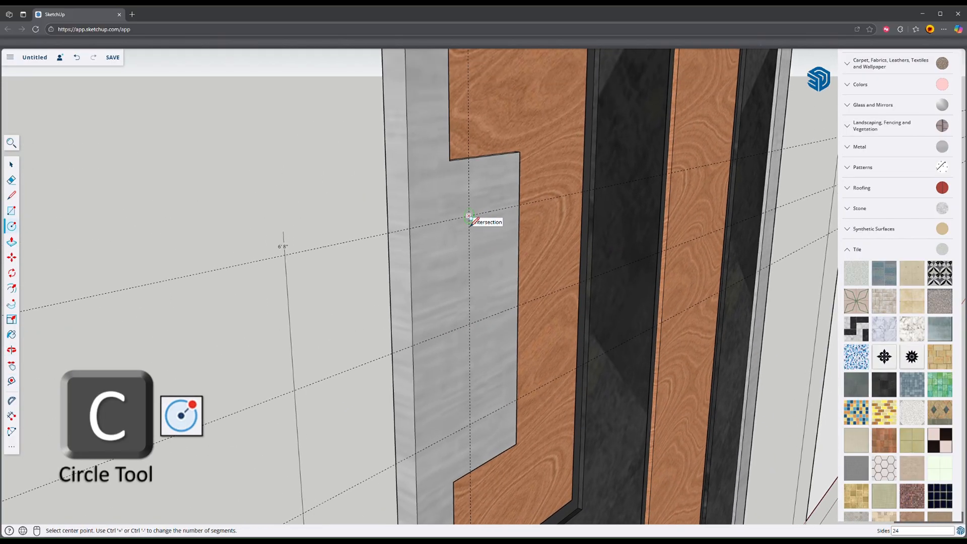
{"action": "left_click", "coordinate": [469, 216]}
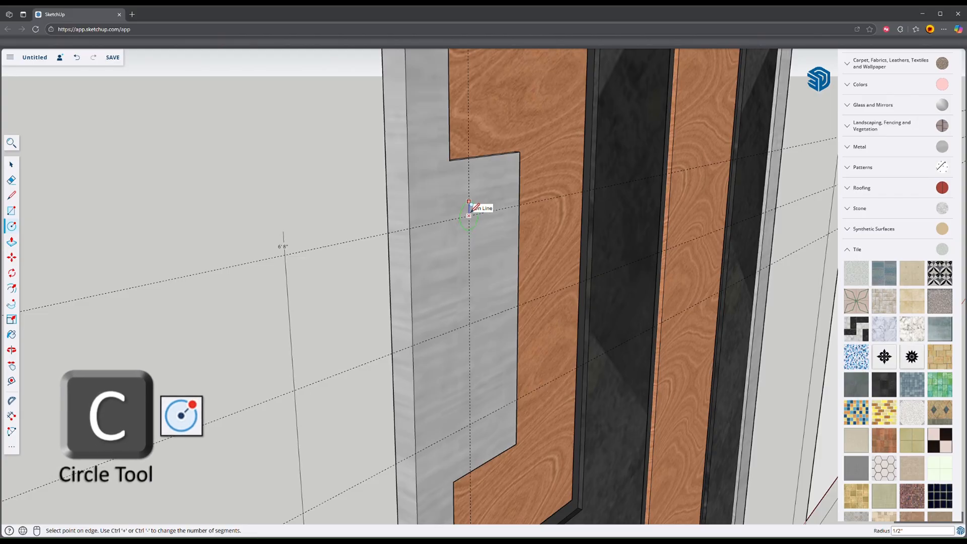
{"action": "left_click", "coordinate": [469, 201]}
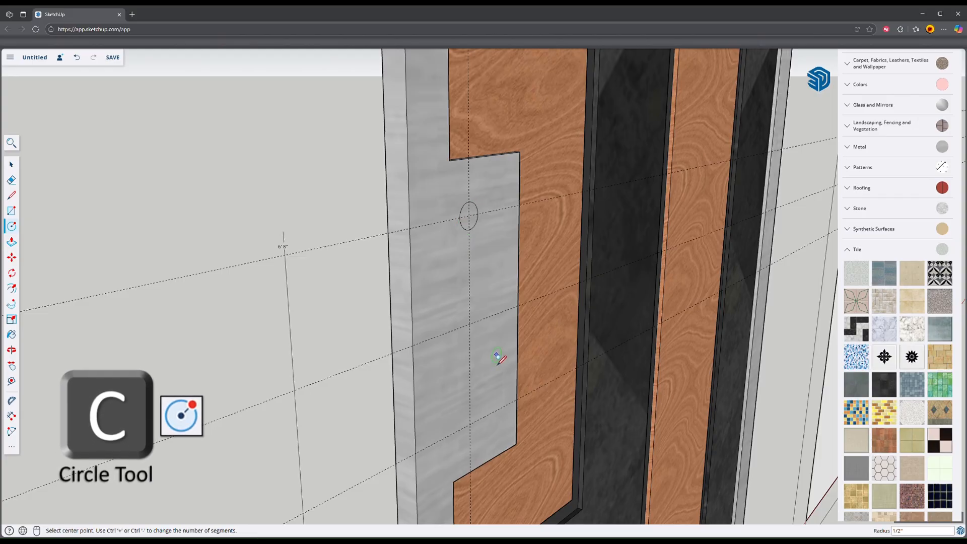
{"action": "left_click", "coordinate": [472, 420]}
Step: Extrude both circles on the handle plate outward by the same distance to form two round handle posts
{"action": "mouse_move", "coordinate": [468, 237]}
{"action": "middle_mouse_down"}
{"action": "mouse_move", "coordinate": [554, 258]}
{"action": "mouse_move", "coordinate": [488, 234]}
{"action": "middle_mouse_up"}
{"action": "key", "text": "p"}
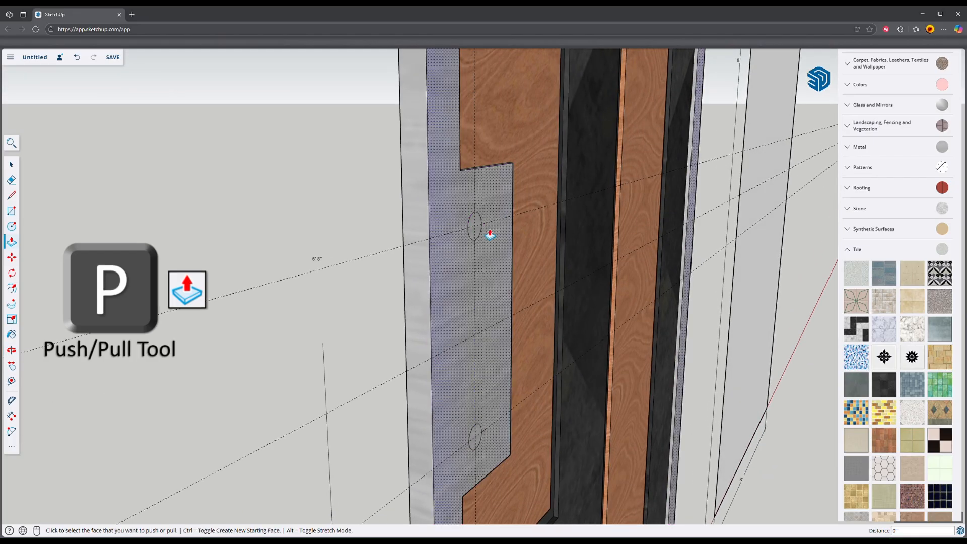
{"action": "left_click", "coordinate": [483, 231]}
{"action": "left_click", "coordinate": [528, 226]}
{"action": "double_click", "coordinate": [483, 442]}
{"action": "middle_click_drag", "start_coordinate": [484, 442], "coordinate": [358, 190]}
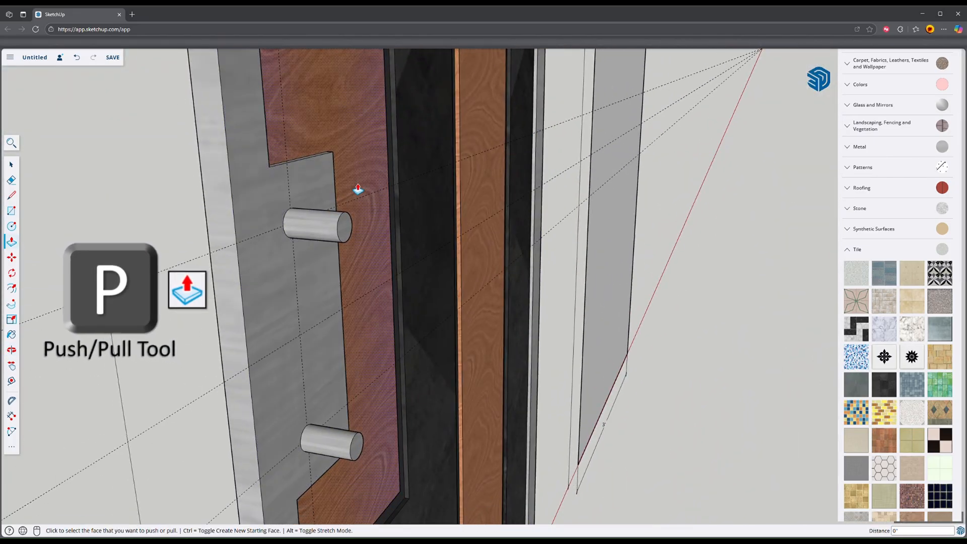
Step: Draw a 3/8 inch line outward from the centre of the upper post's end face, then a 2 inch line straight up
{"action": "scroll", "coordinate": [342, 236], "scroll_direction": "up", "scroll_amount": 2}
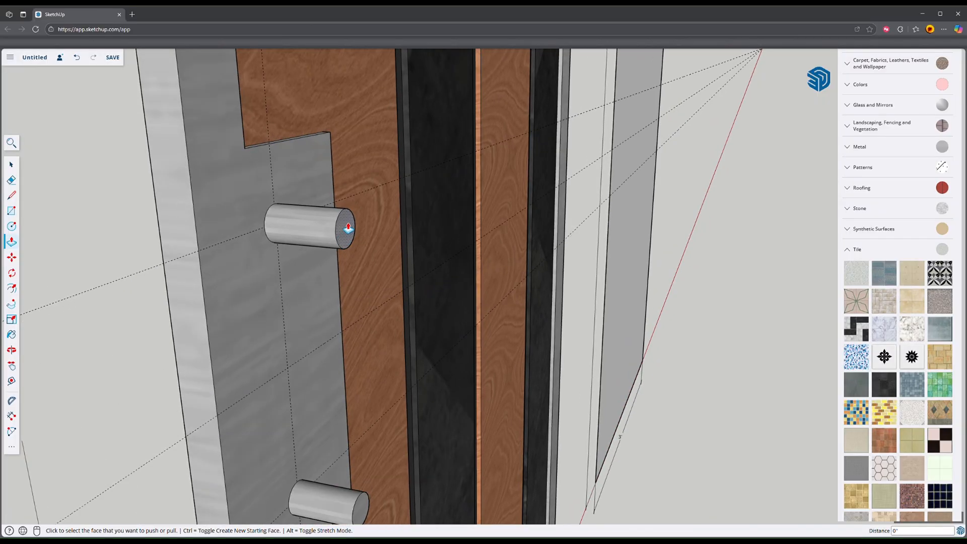
{"action": "middle_click_drag", "start_coordinate": [344, 224], "coordinate": [290, 174]}
{"action": "middle_click_drag", "start_coordinate": [319, 251], "coordinate": [371, 251]}
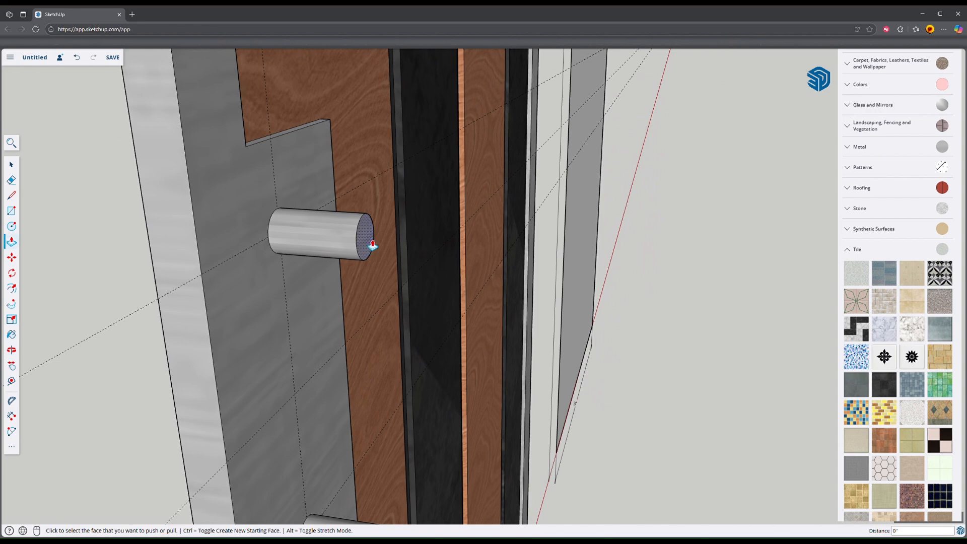
{"action": "key", "text": "l"}
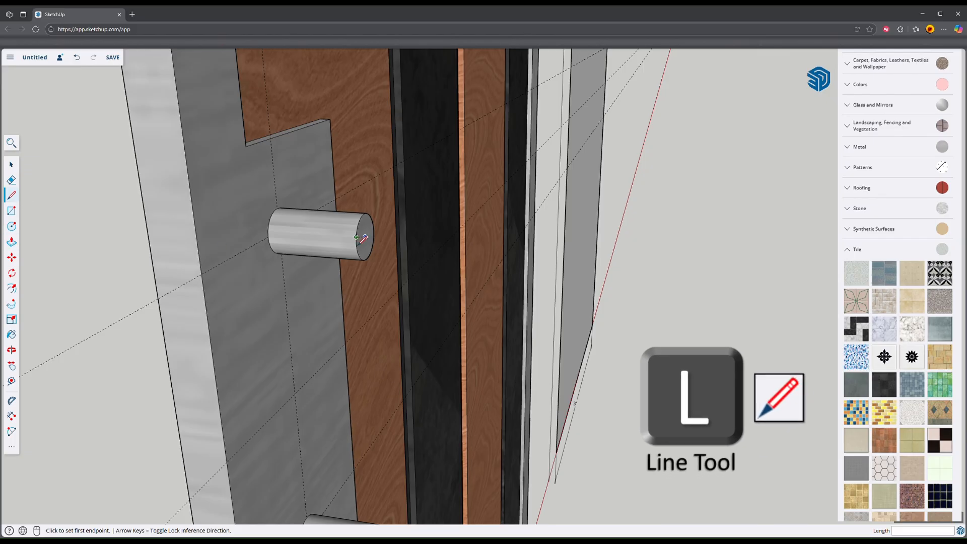
{"action": "scroll", "coordinate": [303, 254], "scroll_direction": "up", "scroll_amount": 3}
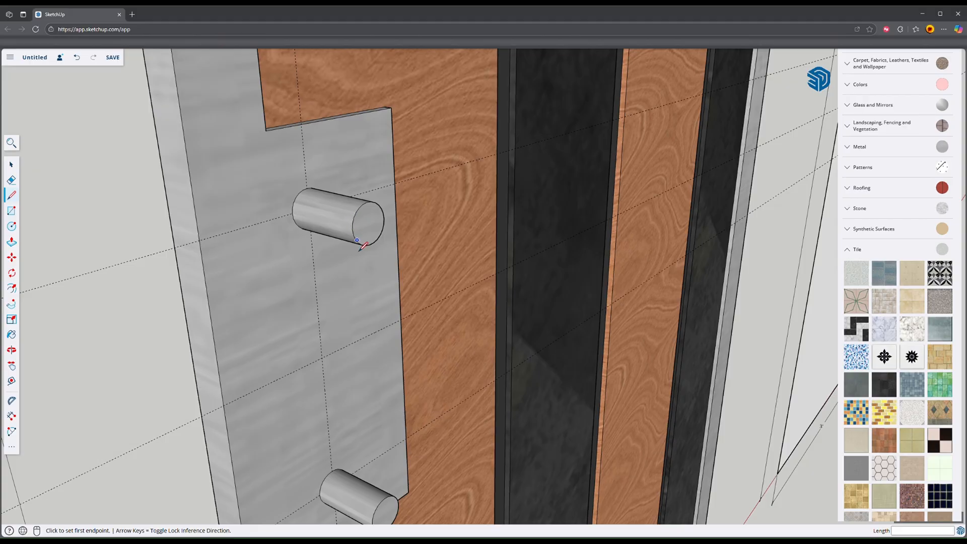
{"action": "left_click", "coordinate": [368, 224]}
{"action": "middle_click_drag", "start_coordinate": [368, 223], "coordinate": [540, 228]}
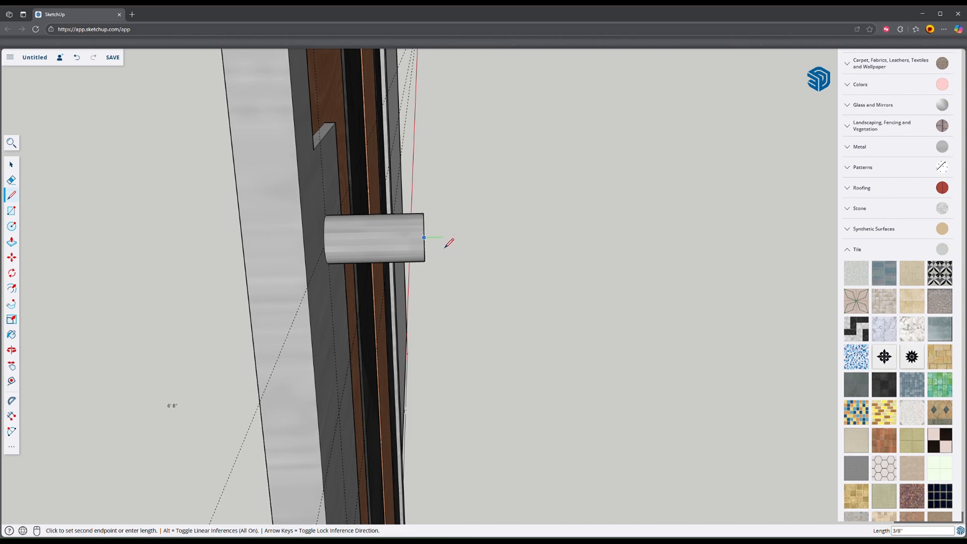
{"action": "key", "text": "Up"}
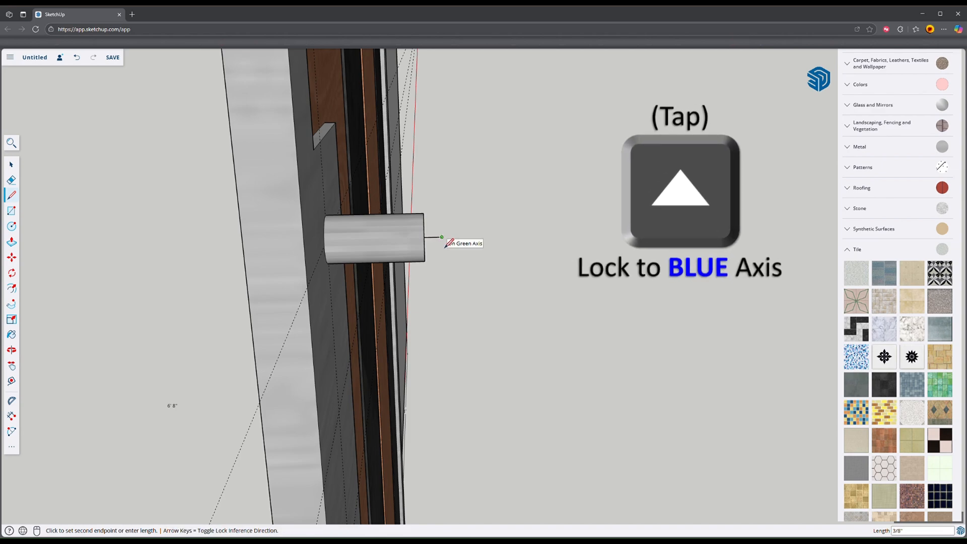
{"action": "mouse_move", "coordinate": [443, 237]}
{"action": "middle_mouse_down"}
{"action": "mouse_move", "coordinate": [379, 233]}
{"action": "mouse_move", "coordinate": [450, 244]}
{"action": "middle_mouse_up"}
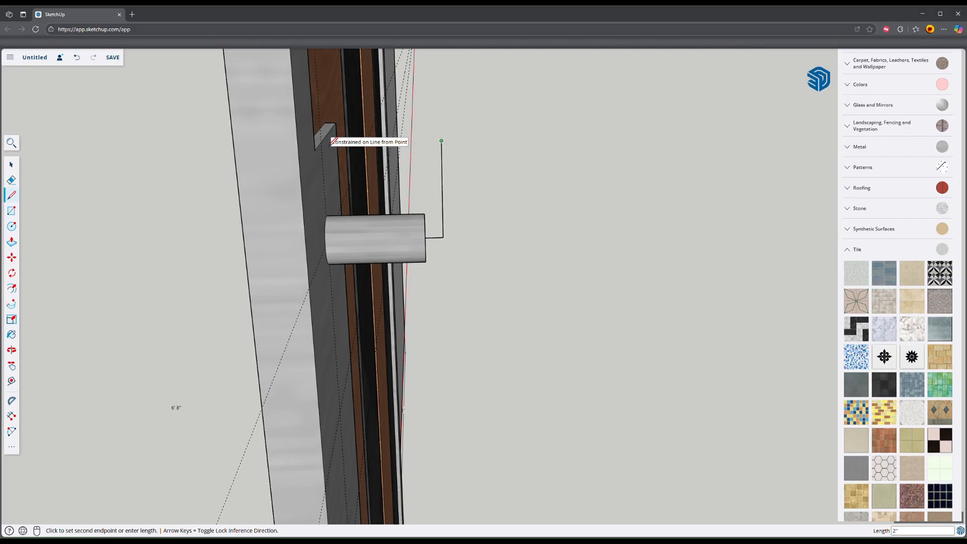
Step: Draw a horizontal circle of 5/8 inch radius centred on the upper end of the 2 inch vertical line
{"action": "scroll", "coordinate": [508, 179], "scroll_direction": "up", "scroll_amount": 5}
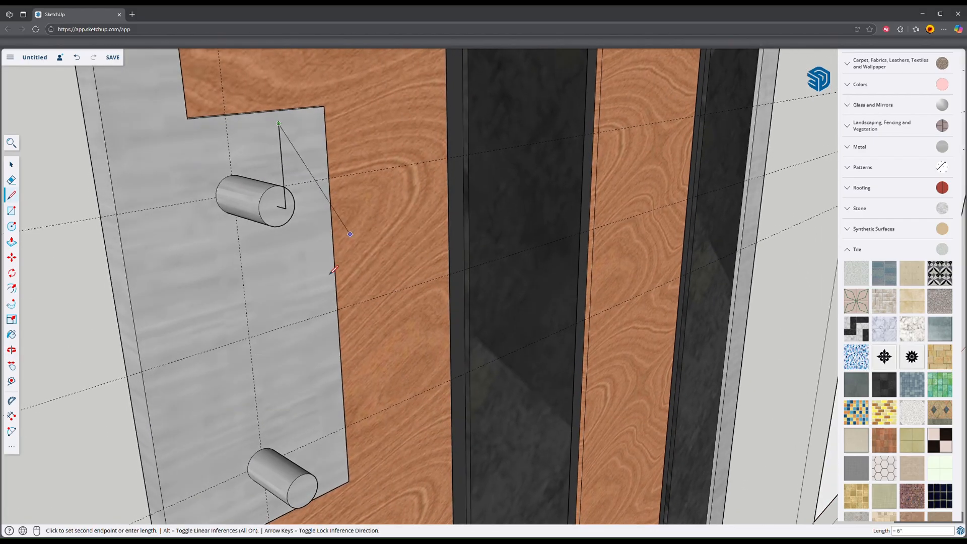
{"action": "key", "text": "o"}
{"action": "mouse_move", "coordinate": [301, 252]}
{"action": "left_mouse_down"}
{"action": "mouse_move", "coordinate": [241, 252]}
{"action": "mouse_move", "coordinate": [261, 287]}
{"action": "mouse_move", "coordinate": [423, 307]}
{"action": "mouse_move", "coordinate": [304, 281]}
{"action": "mouse_move", "coordinate": [379, 297]}
{"action": "mouse_move", "coordinate": [636, 319]}
{"action": "mouse_move", "coordinate": [635, 483]}
{"action": "mouse_move", "coordinate": [638, 421]}
{"action": "mouse_move", "coordinate": [632, 473]}
{"action": "mouse_move", "coordinate": [621, 474]}
{"action": "left_mouse_up"}
{"action": "key", "text": "l"}
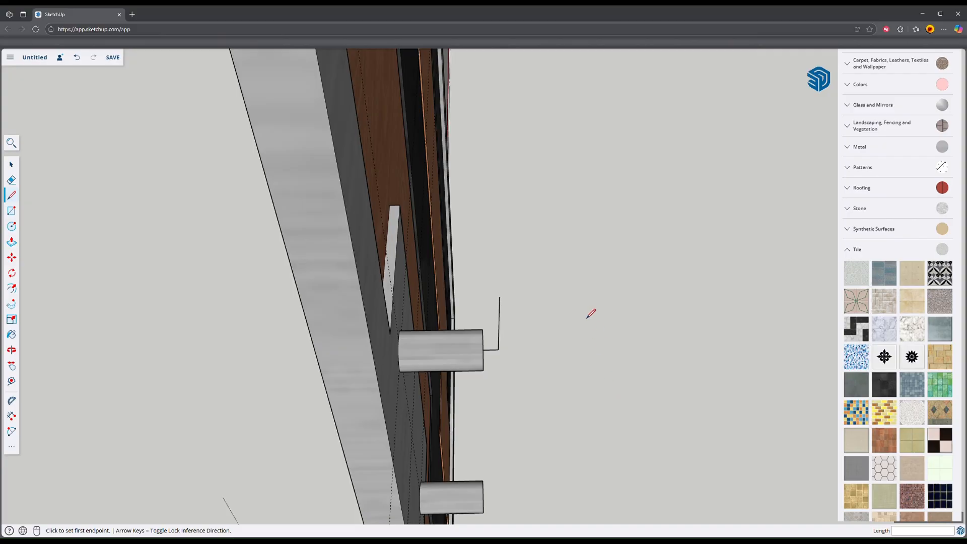
{"action": "key", "text": "c"}
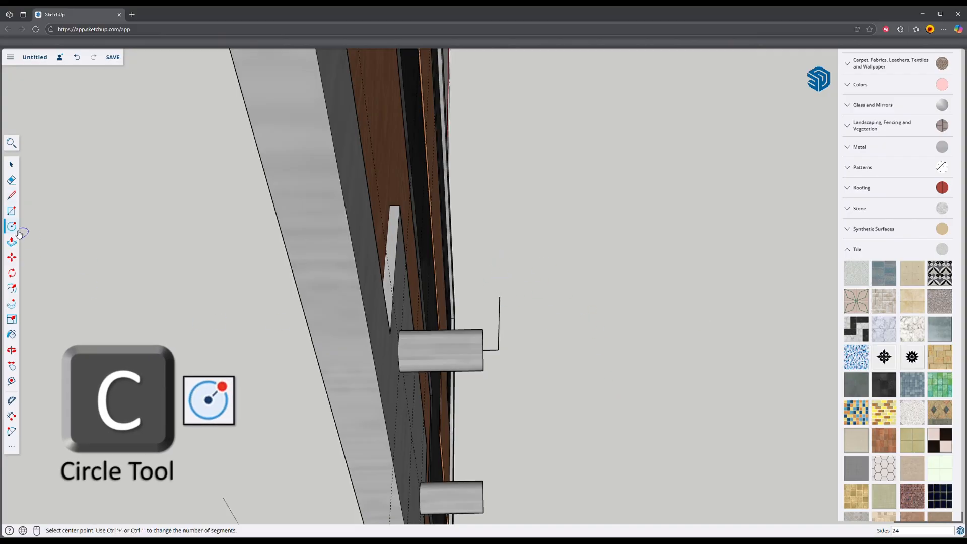
{"action": "left_click", "coordinate": [500, 298]}
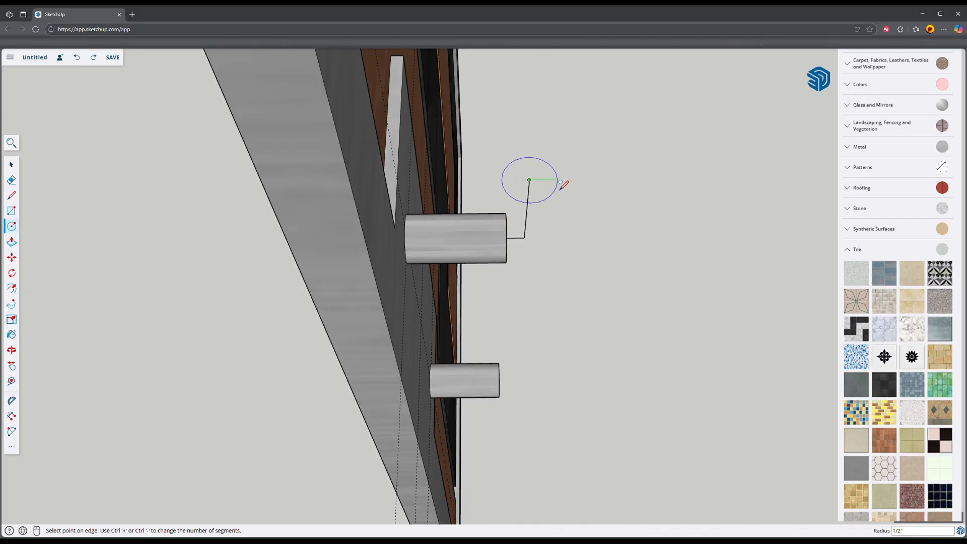
{"action": "key", "text": "Up"}
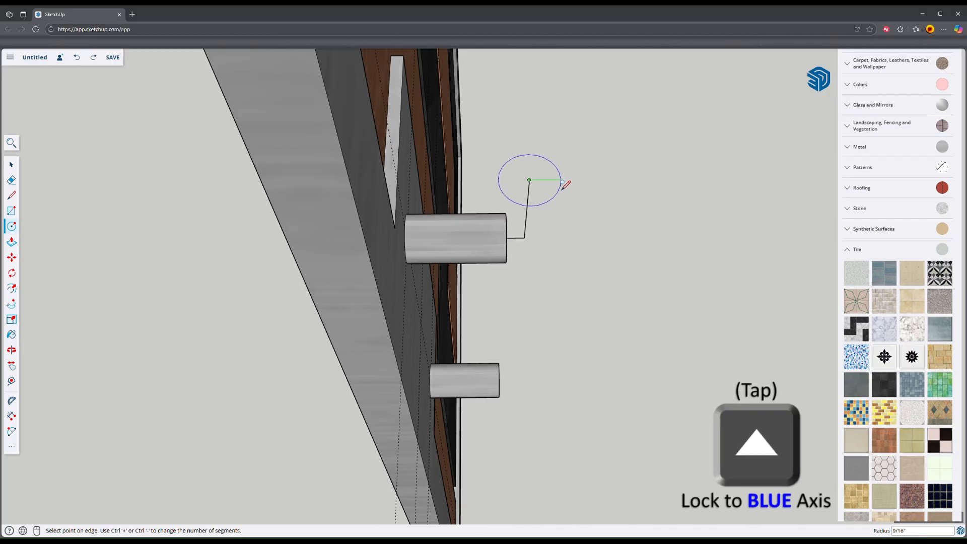
{"action": "left_click", "coordinate": [565, 184]}
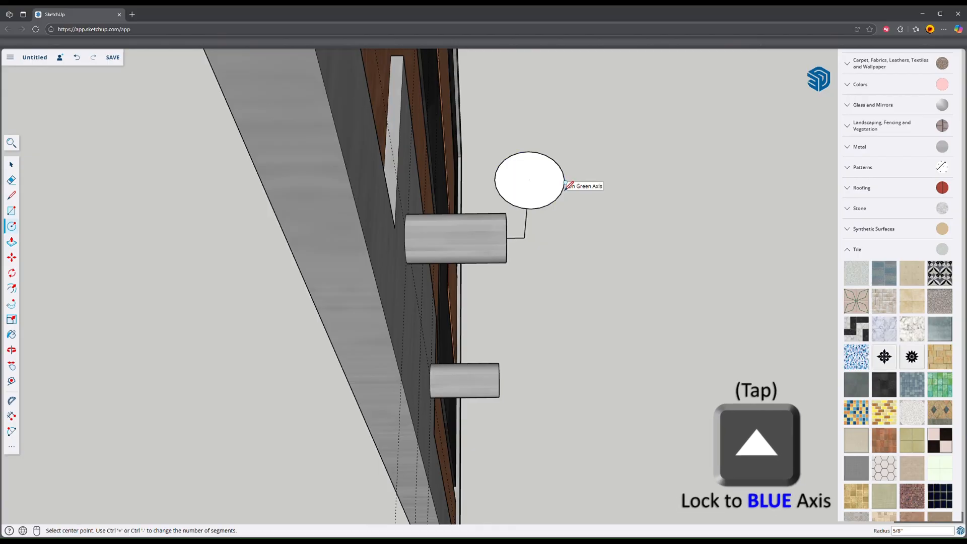
Step: Extrude the horizontal circle 1 foot downward past both posts to form the handle's vertical grip bar
{"action": "key", "text": "o"}
{"action": "left_click_drag", "start_coordinate": [557, 291], "coordinate": [432, 198]}
{"action": "key", "text": "c"}
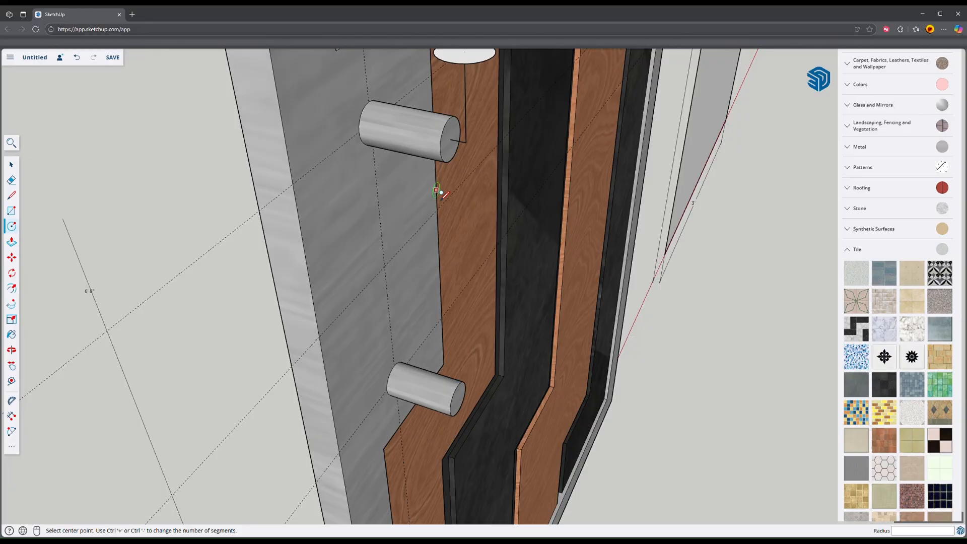
{"action": "key", "text": "p"}
{"action": "left_click", "coordinate": [453, 63]}
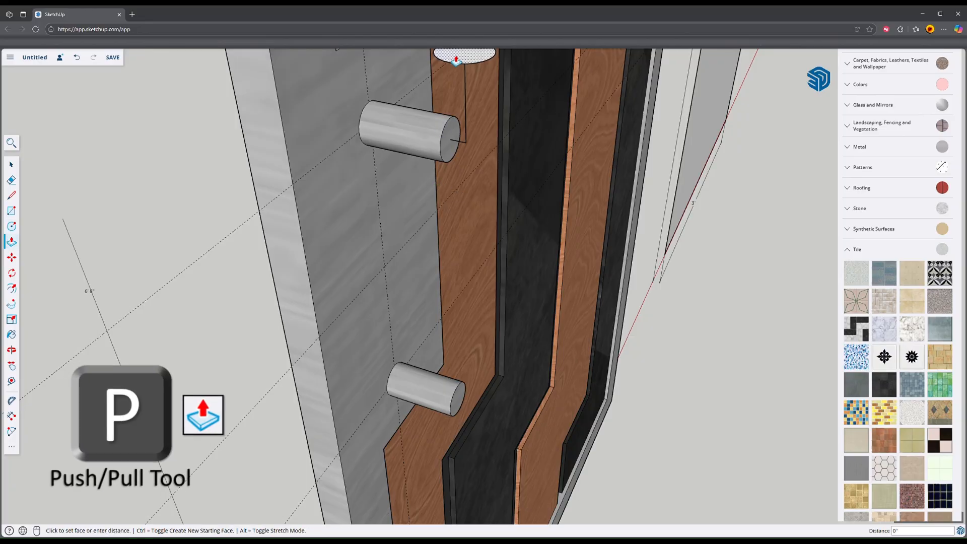
{"action": "left_click", "coordinate": [398, 437]}
{"action": "middle_click_drag", "start_coordinate": [398, 437], "coordinate": [457, 273]}
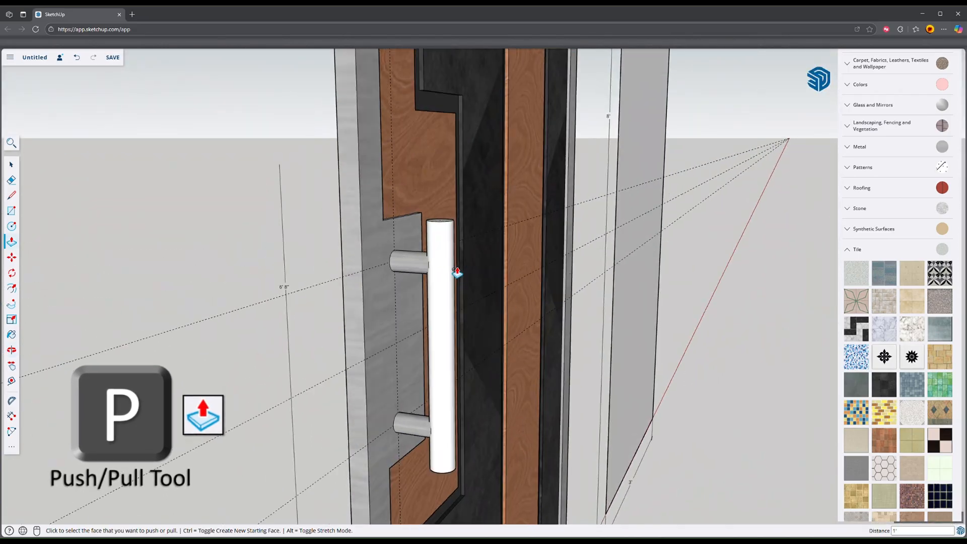
Step: Extend the end faces of the upper and lower posts into the grip bar, the lower one by 1/4 inch
{"action": "scroll", "coordinate": [457, 273], "scroll_direction": "up", "scroll_amount": 5}
{"action": "scroll", "coordinate": [415, 211], "scroll_direction": "up", "scroll_amount": 4}
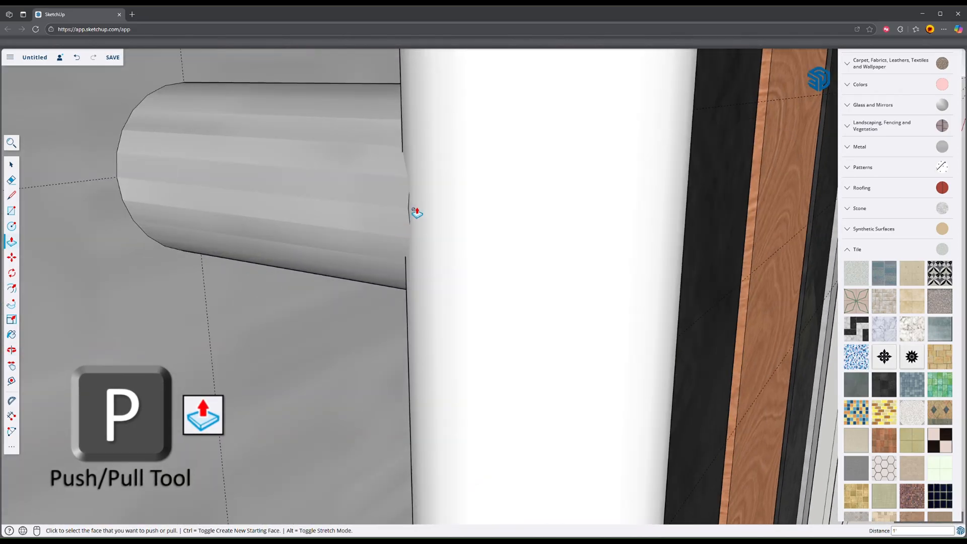
{"action": "left_click", "coordinate": [410, 218]}
{"action": "scroll", "coordinate": [412, 220], "scroll_direction": "down", "scroll_amount": 3}
{"action": "scroll", "coordinate": [412, 220], "scroll_direction": "down", "scroll_amount": 2}
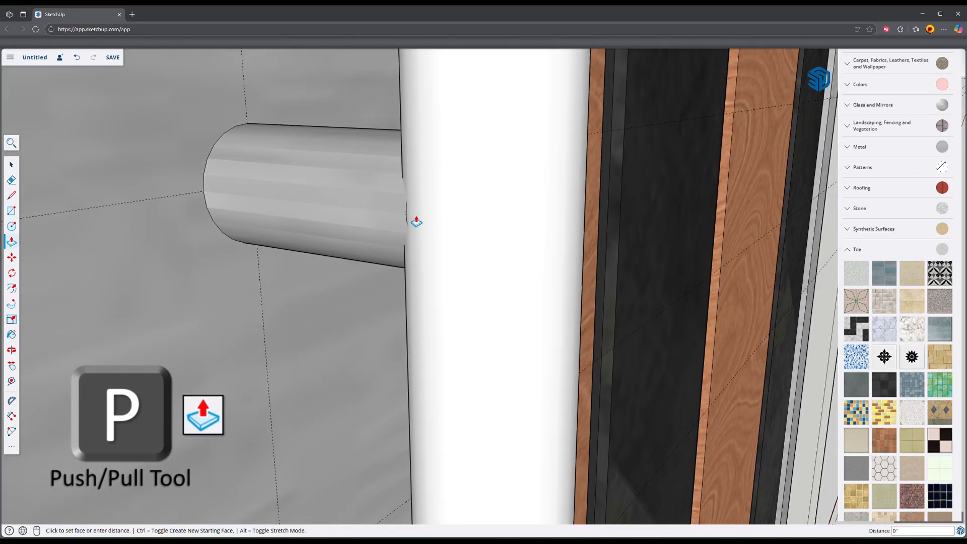
{"action": "middle_click_drag", "start_coordinate": [438, 231], "coordinate": [479, 393]}
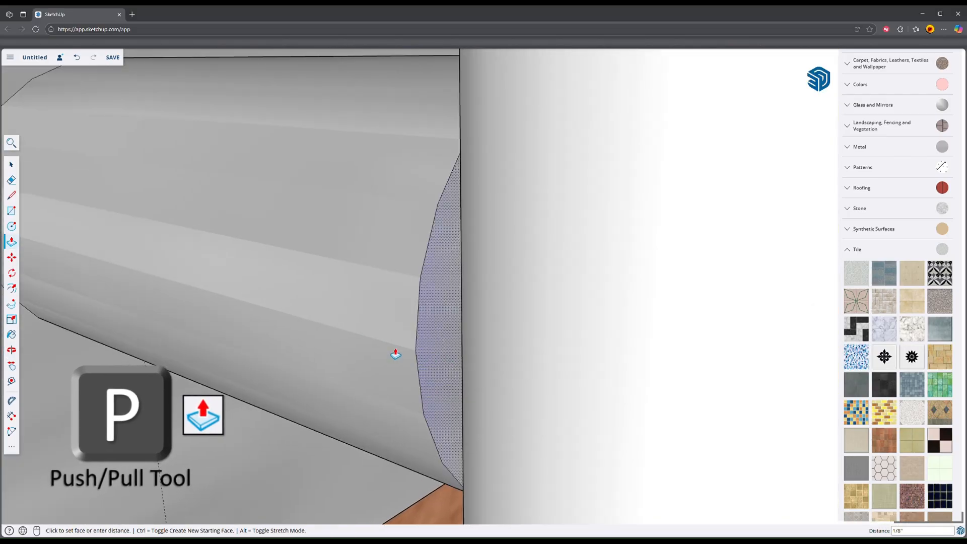
{"action": "scroll", "coordinate": [466, 370], "scroll_direction": "down", "scroll_amount": 3}
{"action": "scroll", "coordinate": [502, 378], "scroll_direction": "down", "scroll_amount": 3}
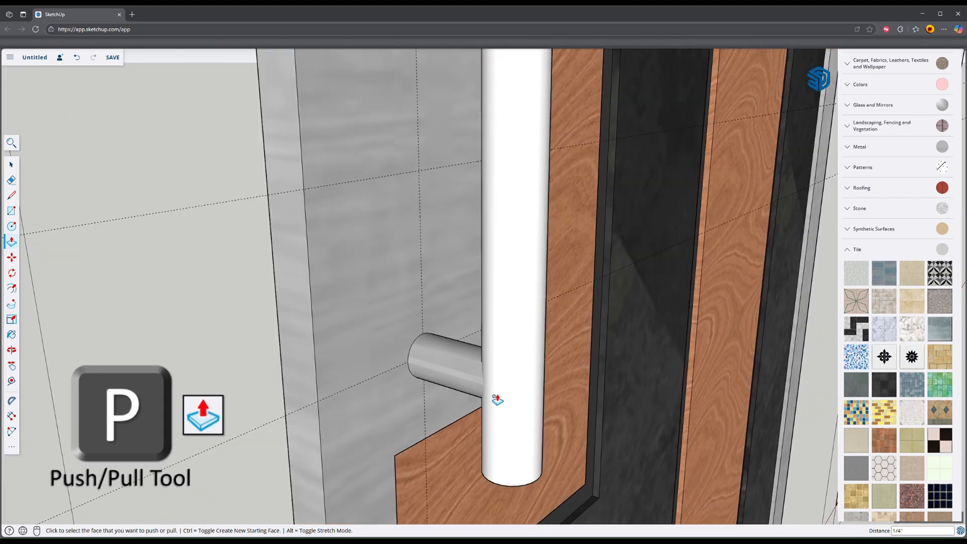
{"action": "mouse_move", "coordinate": [494, 397]}
{"action": "middle_mouse_down"}
{"action": "mouse_move", "coordinate": [572, 376]}
{"action": "mouse_move", "coordinate": [403, 418]}
{"action": "mouse_move", "coordinate": [506, 430]}
{"action": "mouse_move", "coordinate": [437, 423]}
{"action": "middle_mouse_up"}
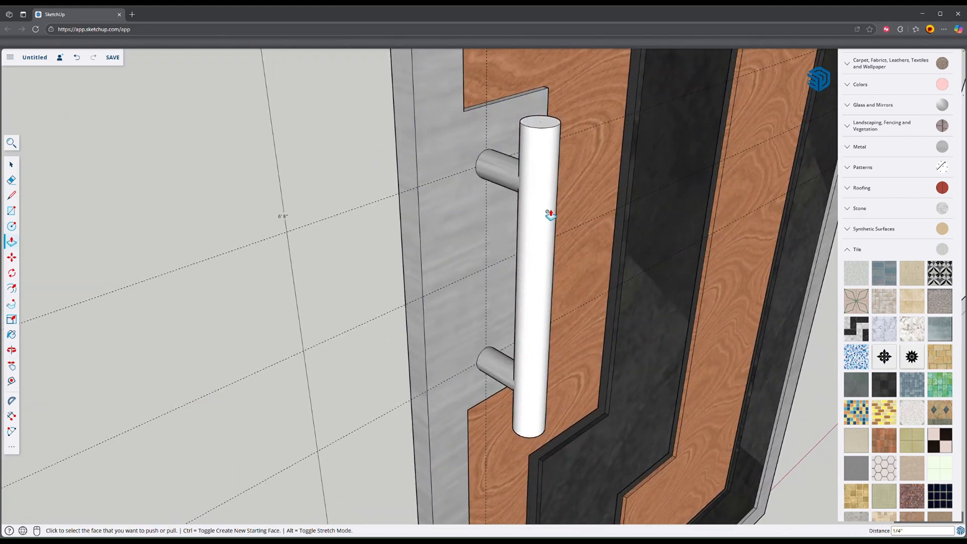
Step: Sample the metal material from a handle post and paint the vertical grip bar with it
{"action": "mouse_move", "coordinate": [549, 213]}
{"action": "middle_mouse_down"}
{"action": "mouse_move", "coordinate": [91, 249]}
{"action": "mouse_move", "coordinate": [58, 282]}
{"action": "middle_mouse_up"}
{"action": "key", "text": "b"}
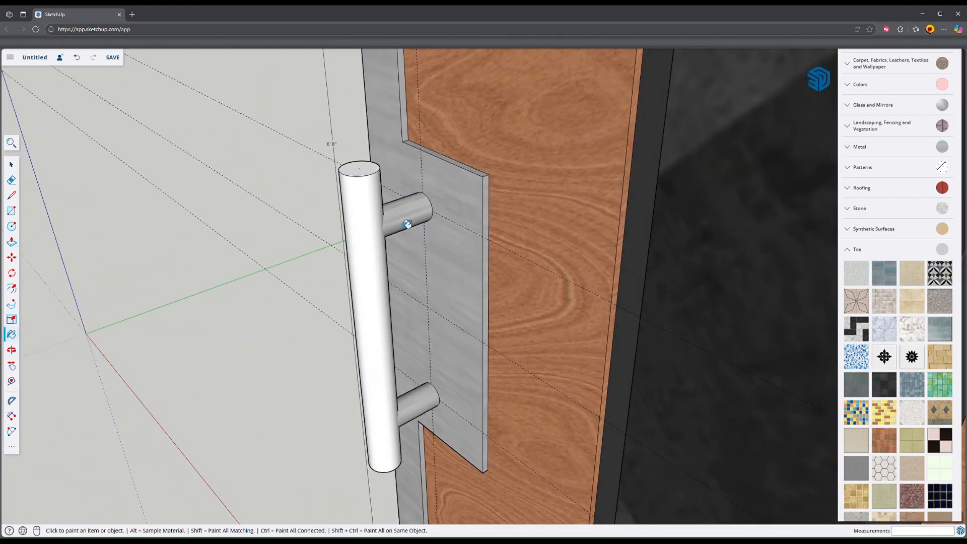
{"action": "key", "text": "alt"}
{"action": "left_click", "coordinate": [411, 217], "text": "alt"}
{"action": "left_click", "coordinate": [371, 171]}
{"action": "mouse_move", "coordinate": [371, 170]}
{"action": "middle_mouse_down"}
{"action": "mouse_move", "coordinate": [313, 215]}
{"action": "mouse_move", "coordinate": [379, 287]}
{"action": "mouse_move", "coordinate": [429, 153]}
{"action": "mouse_move", "coordinate": [313, 470]}
{"action": "mouse_move", "coordinate": [324, 352]}
{"action": "middle_mouse_up"}
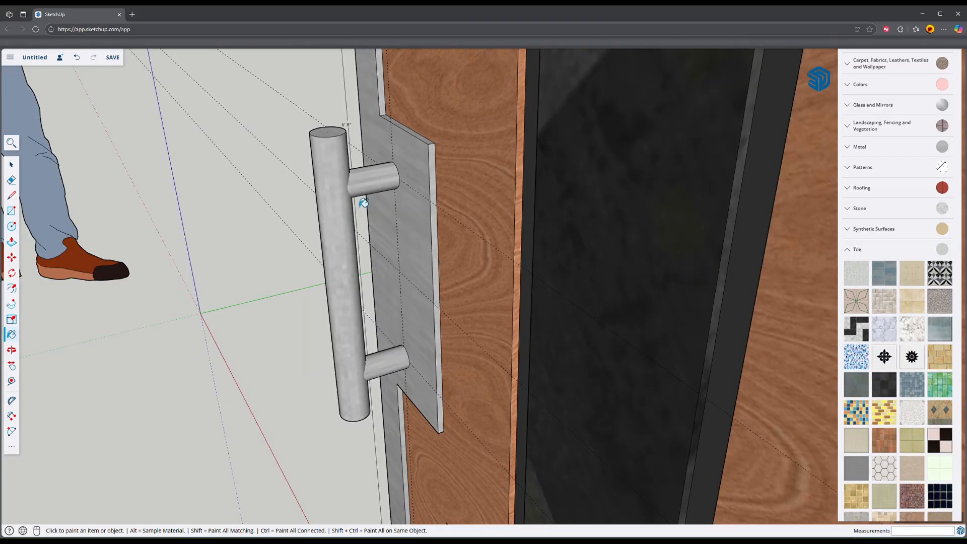
Step: Select both handle posts together with the grip bar and intersect their faces with the selection
{"action": "middle_click_drag", "start_coordinate": [364, 191], "coordinate": [323, 248]}
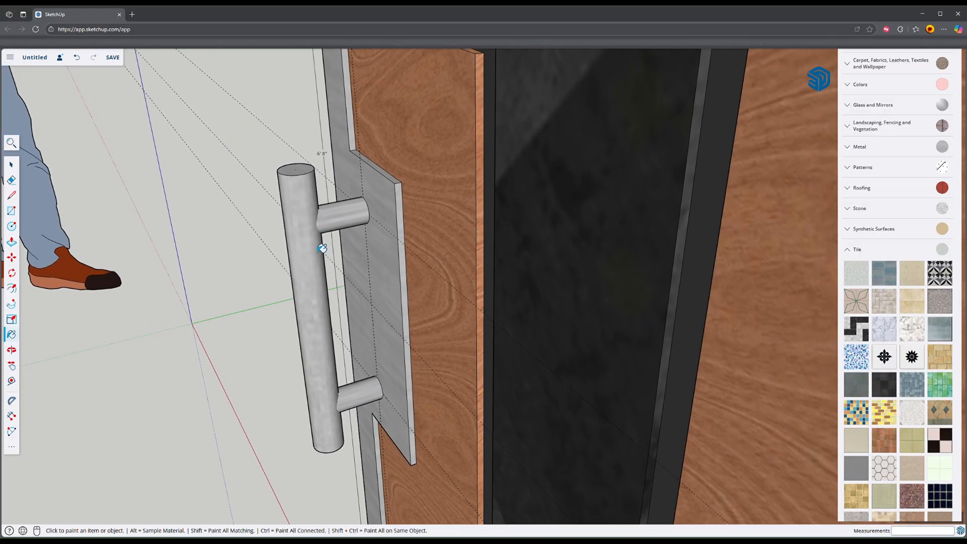
{"action": "scroll", "coordinate": [299, 254], "scroll_direction": "up", "scroll_amount": 3}
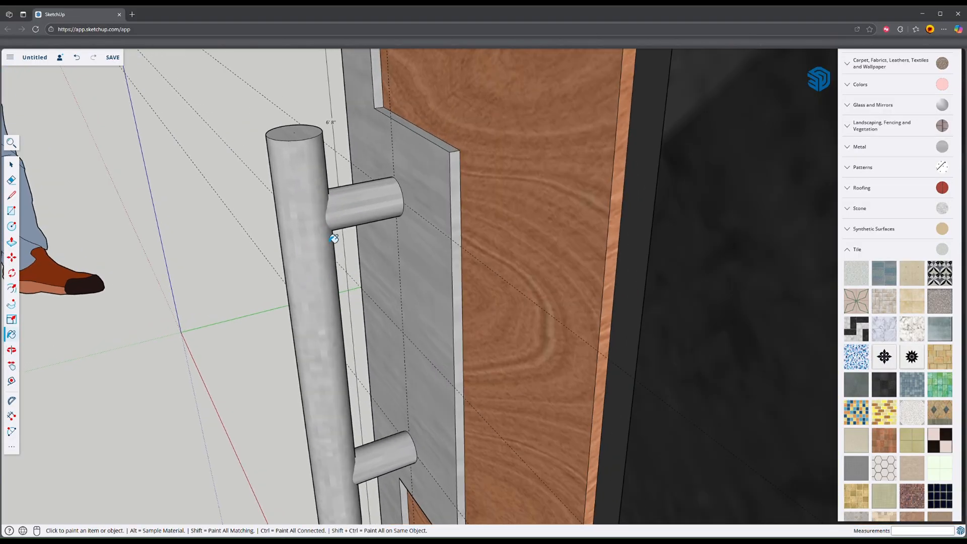
{"action": "scroll", "coordinate": [337, 206], "scroll_direction": "down", "scroll_amount": 3}
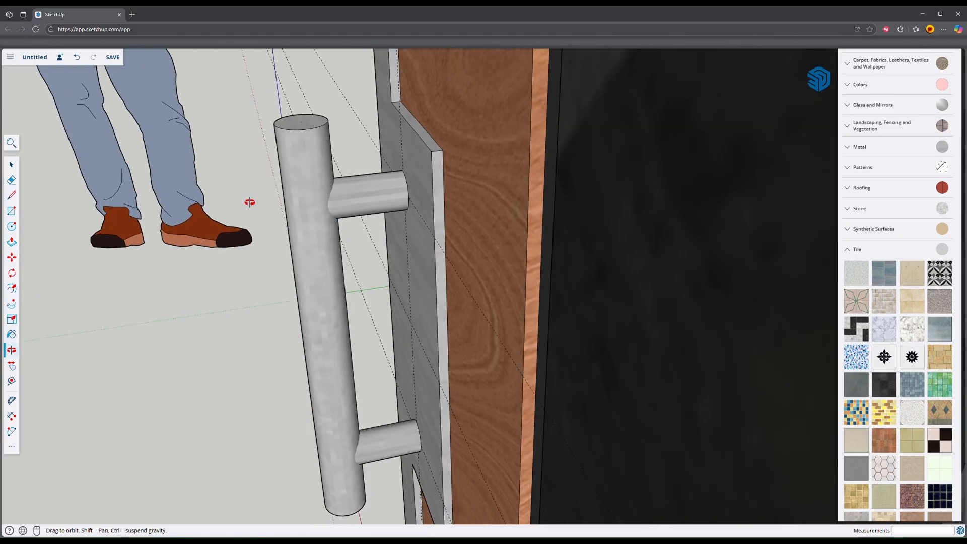
{"action": "scroll", "coordinate": [329, 195], "scroll_direction": "up", "scroll_amount": 2}
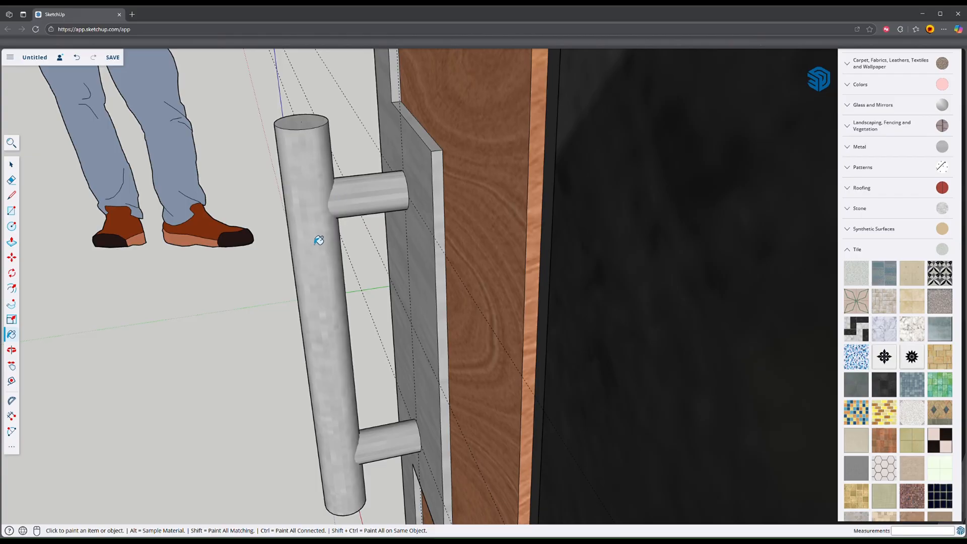
{"action": "mouse_move", "coordinate": [319, 240]}
{"action": "middle_mouse_down"}
{"action": "mouse_move", "coordinate": [349, 270]}
{"action": "mouse_move", "coordinate": [448, 255]}
{"action": "mouse_move", "coordinate": [375, 246]}
{"action": "mouse_move", "coordinate": [267, 255]}
{"action": "mouse_move", "coordinate": [361, 209]}
{"action": "mouse_move", "coordinate": [357, 223]}
{"action": "mouse_move", "coordinate": [381, 195]}
{"action": "middle_mouse_up"}
{"action": "scroll", "coordinate": [375, 246], "scroll_direction": "down", "scroll_amount": 2}
{"action": "key", "text": "space"}
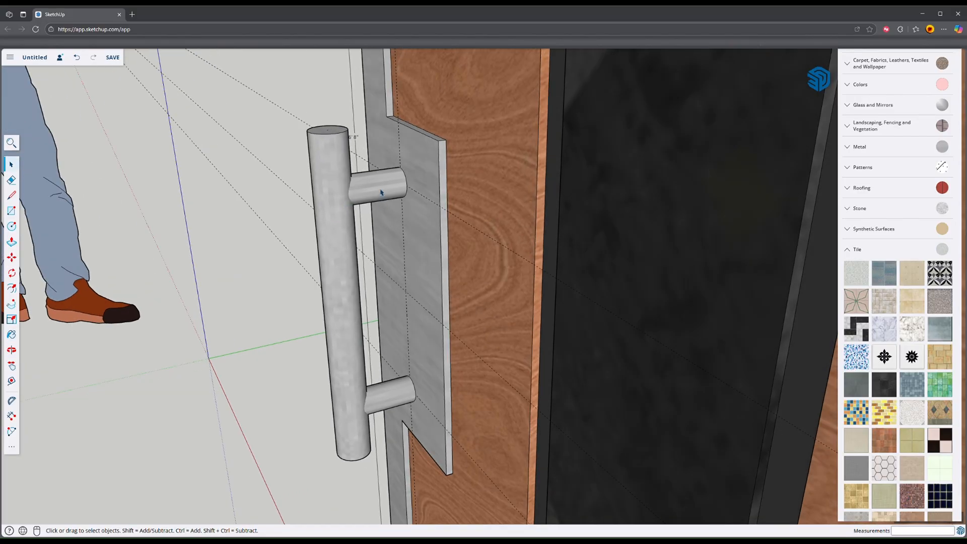
{"action": "left_click", "coordinate": [382, 192]}
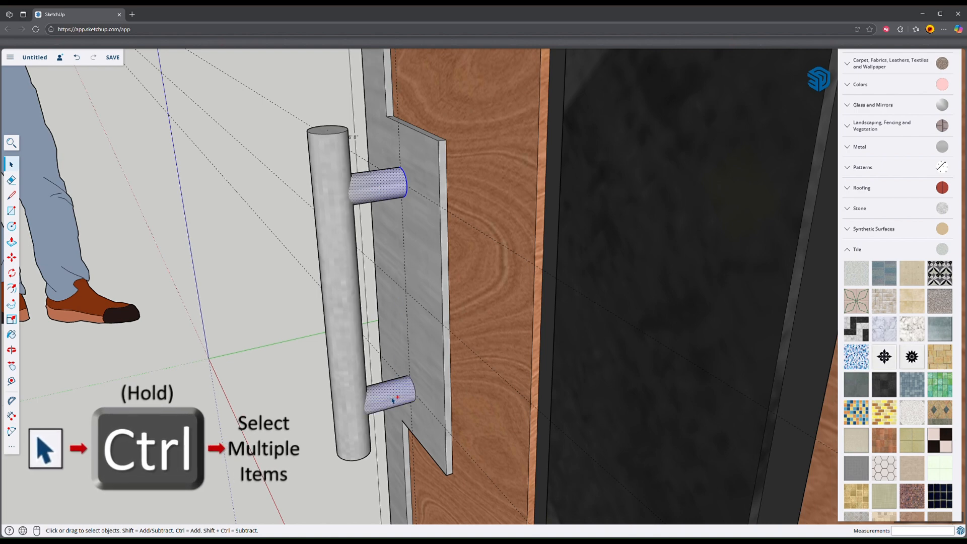
{"action": "left_click", "coordinate": [392, 385], "text": "ctrl"}
{"action": "left_click", "coordinate": [342, 243], "text": "ctrl"}
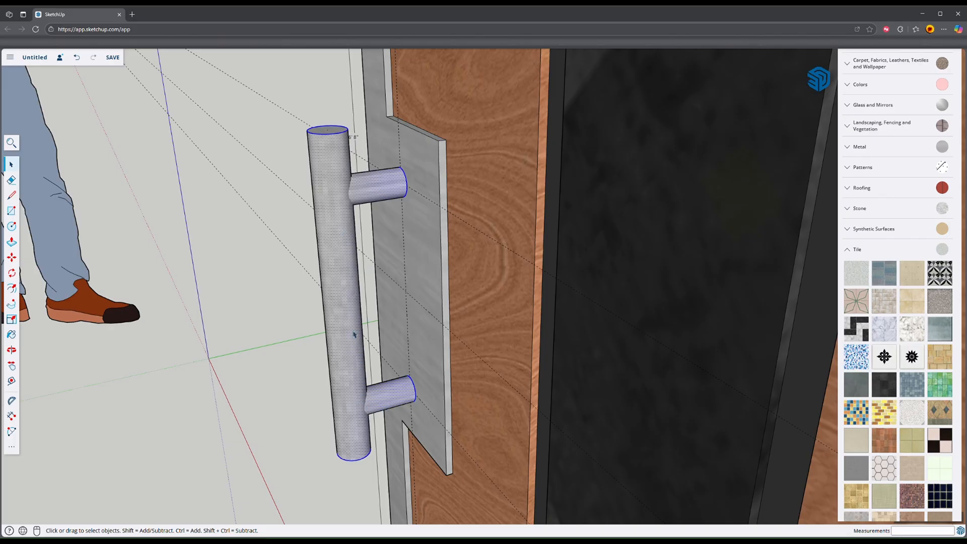
{"action": "right_click", "coordinate": [343, 272]}
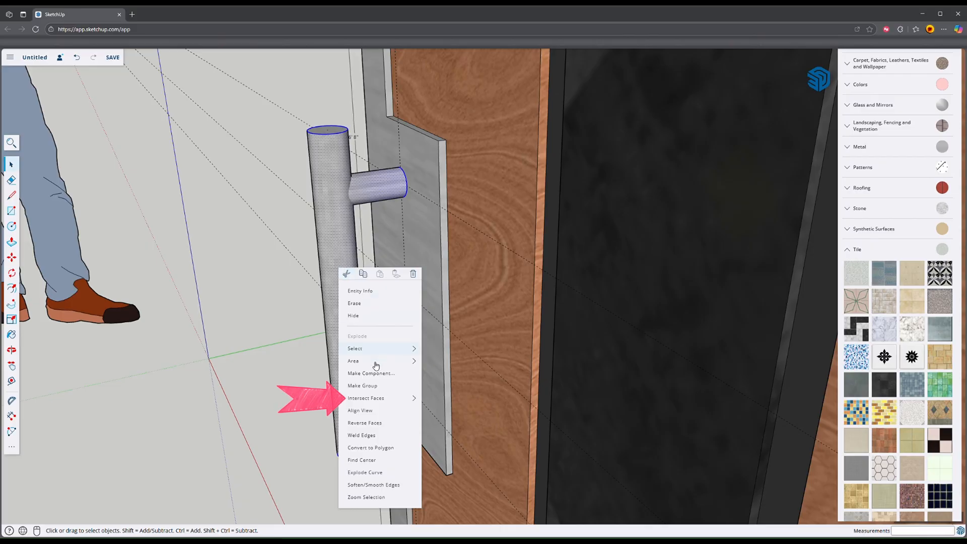
{"action": "mouse_move", "coordinate": [369, 399]}
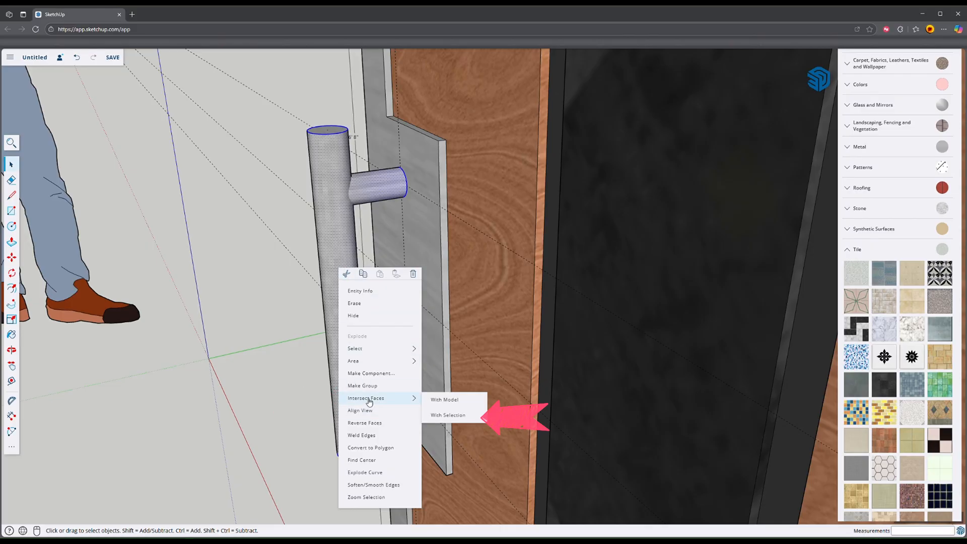
{"action": "left_click", "coordinate": [450, 415]}
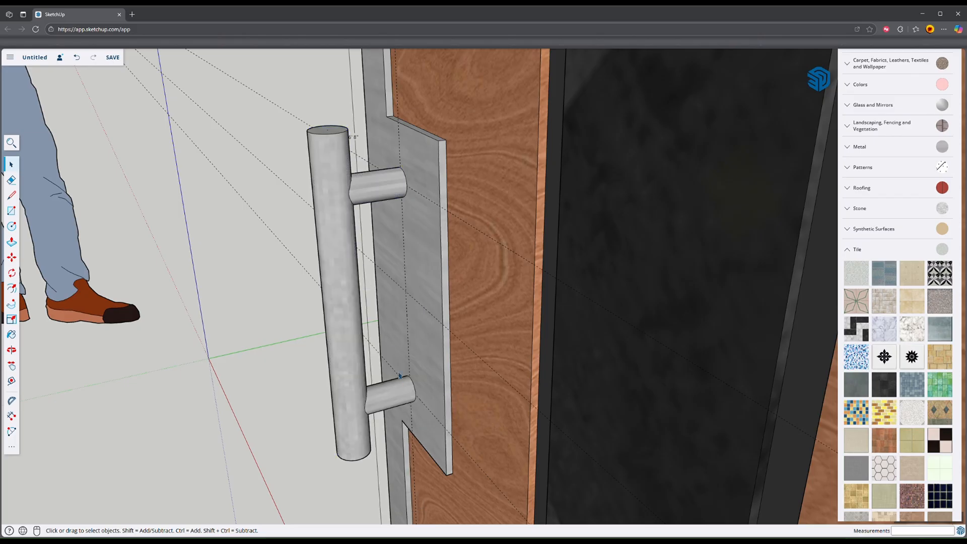
Step: Switch the model to X-ray display to reveal the geometry inside the handle's grip bar
{"action": "mouse_move", "coordinate": [370, 199]}
{"action": "middle_mouse_down"}
{"action": "mouse_move", "coordinate": [335, 216]}
{"action": "mouse_move", "coordinate": [365, 191]}
{"action": "middle_mouse_up"}
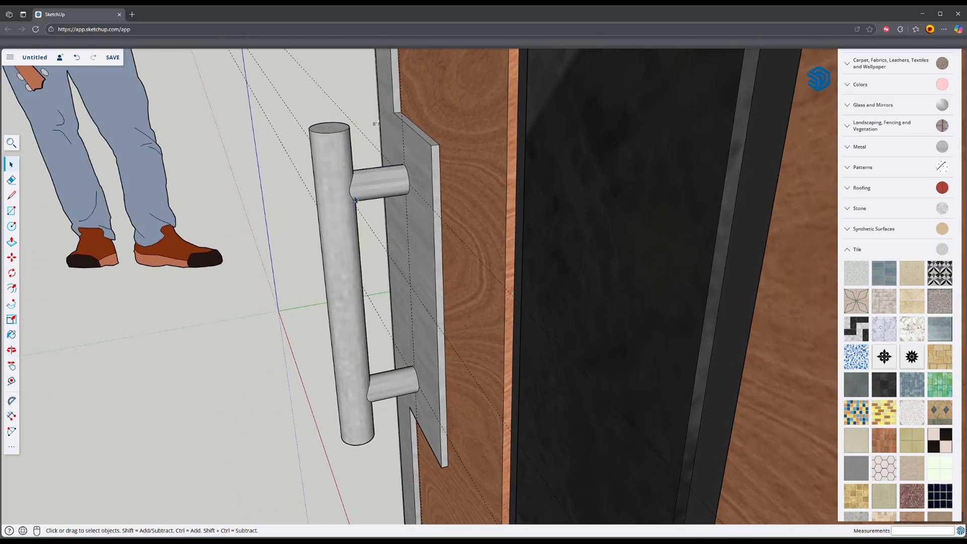
{"action": "scroll", "coordinate": [355, 200], "scroll_direction": "up", "scroll_amount": 6}
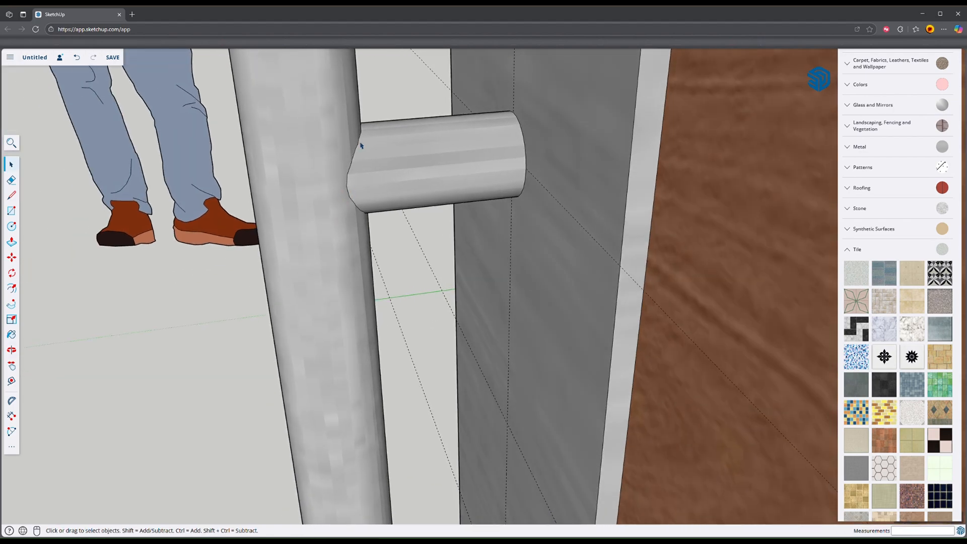
{"action": "scroll", "coordinate": [365, 226], "scroll_direction": "down", "scroll_amount": 5}
{"action": "mouse_move", "coordinate": [365, 227]}
{"action": "middle_mouse_down"}
{"action": "mouse_move", "coordinate": [346, 253]}
{"action": "mouse_move", "coordinate": [425, 223]}
{"action": "mouse_move", "coordinate": [390, 210]}
{"action": "mouse_move", "coordinate": [380, 223]}
{"action": "middle_mouse_up"}
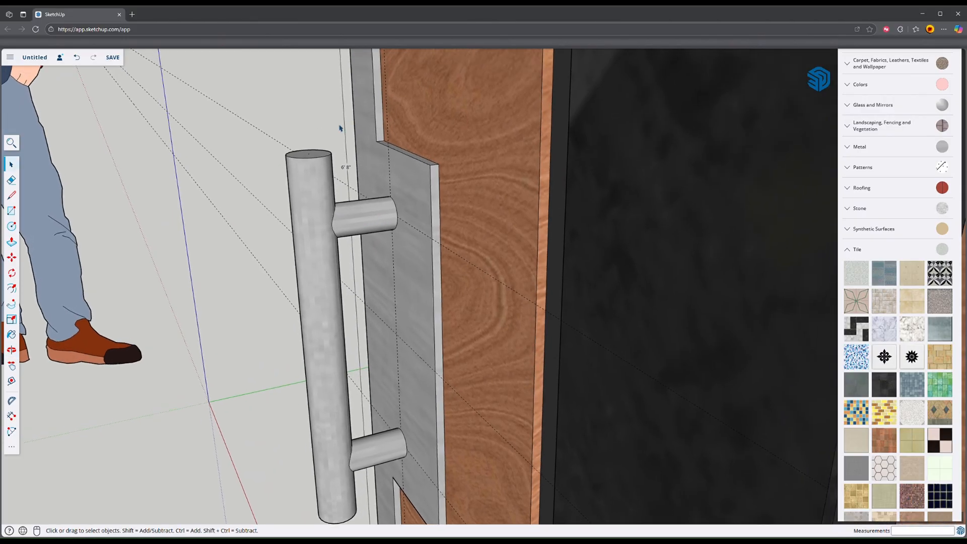
{"action": "key", "text": "shift+x"}
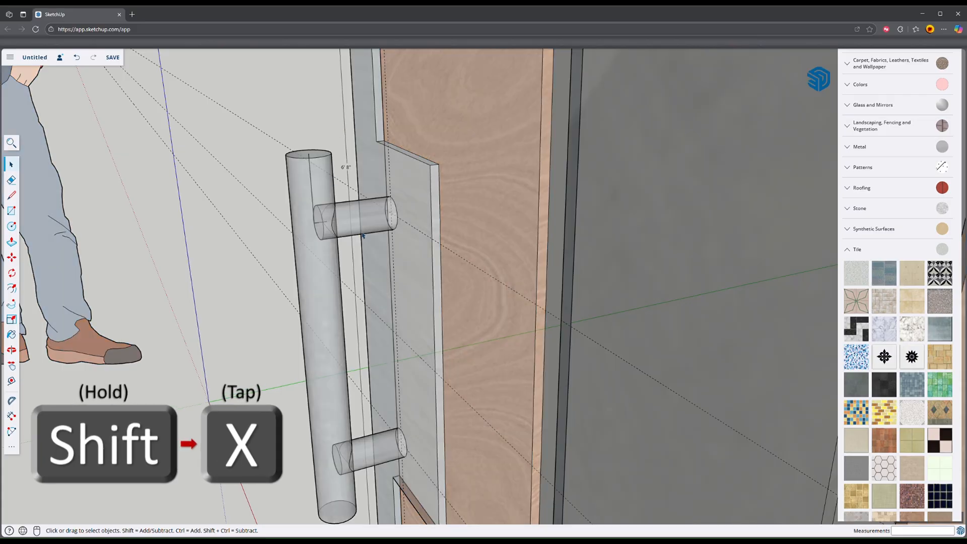
Step: Erase the construction lines and the excess ends of the upper and lower posts inside the grip bar
{"action": "middle_click_drag", "start_coordinate": [337, 224], "coordinate": [319, 212]}
{"action": "scroll", "coordinate": [319, 212], "scroll_direction": "up", "scroll_amount": 4}
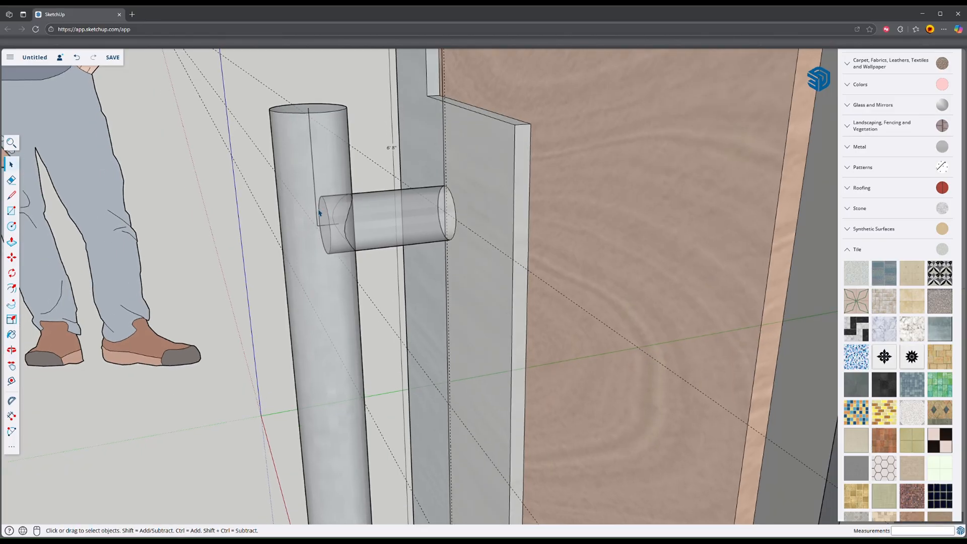
{"action": "key", "text": "e"}
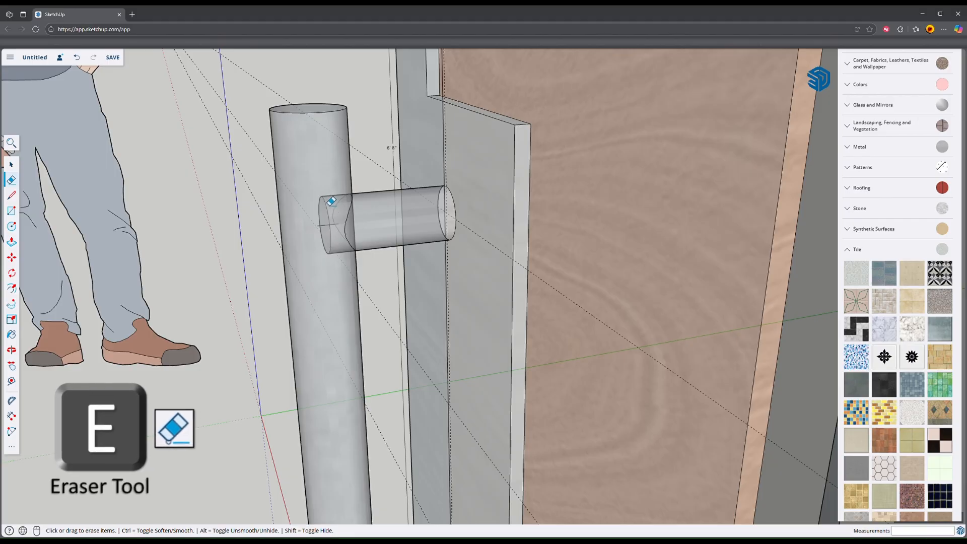
{"action": "left_click", "coordinate": [326, 205]}
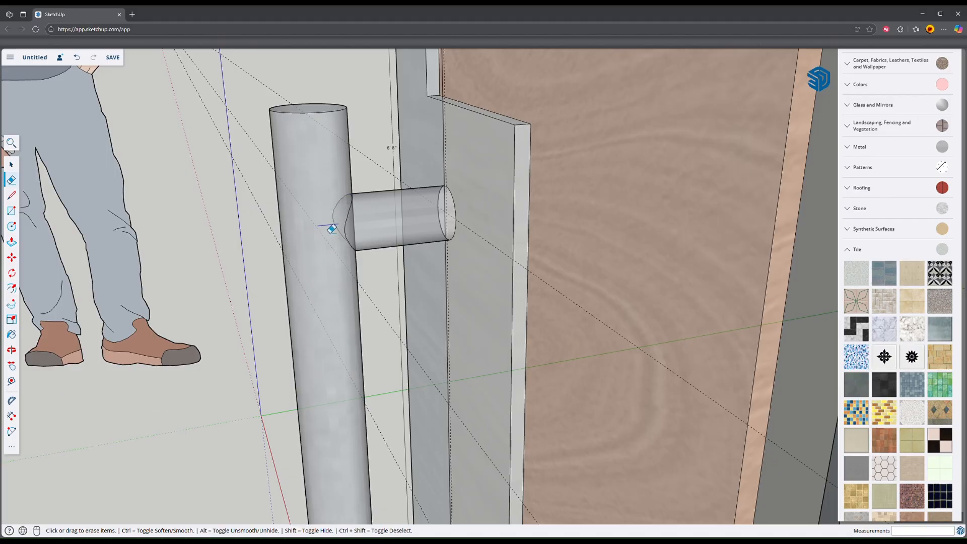
{"action": "middle_click_drag", "start_coordinate": [321, 306], "coordinate": [301, 431]}
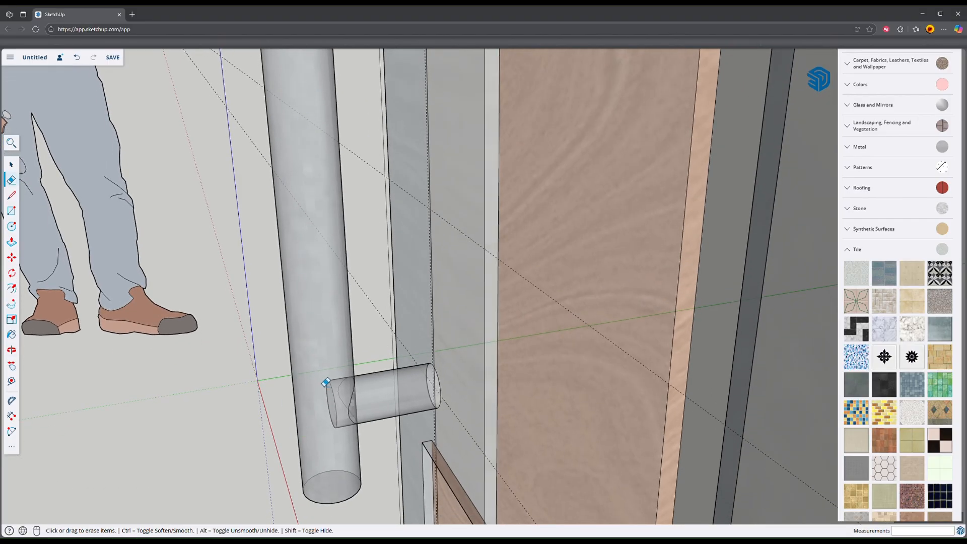
{"action": "left_click", "coordinate": [336, 387]}
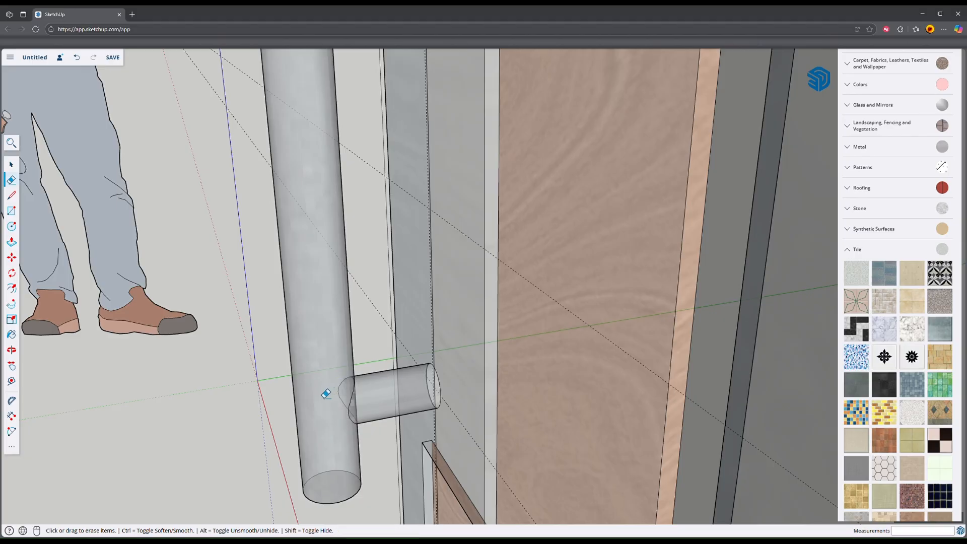
Step: Turn off X-ray display after checking the joints between the posts and grip bar of the handle
{"action": "scroll", "coordinate": [326, 393], "scroll_direction": "down", "scroll_amount": 5}
{"action": "middle_click_drag", "start_coordinate": [324, 388], "coordinate": [467, 381]}
{"action": "left_click_drag", "start_coordinate": [510, 376], "coordinate": [324, 377]}
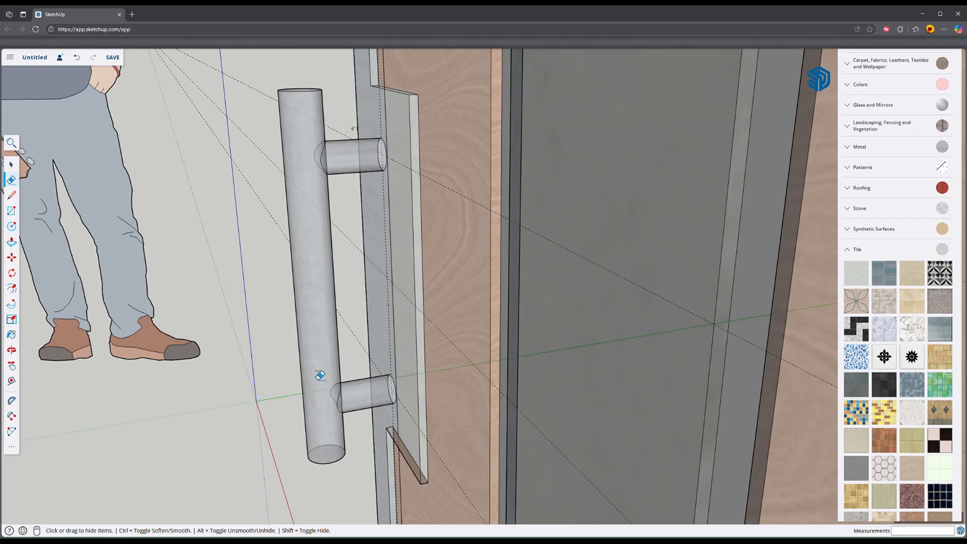
{"action": "key", "text": "shift+x"}
Step: Erase the dashed guide lines running across the door and handle
{"action": "scroll", "coordinate": [311, 374], "scroll_direction": "down", "scroll_amount": 3}
{"action": "middle_click_drag", "start_coordinate": [309, 373], "coordinate": [720, 357]}
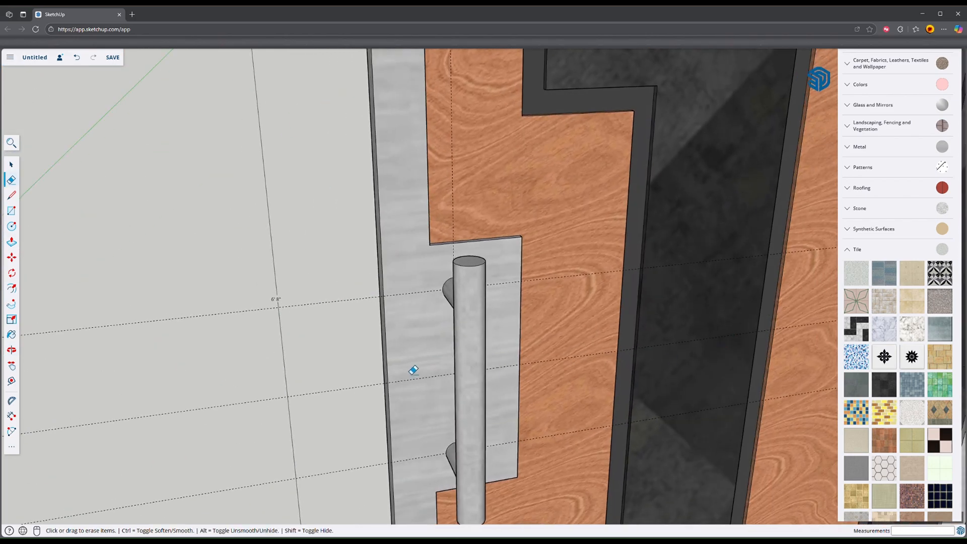
{"action": "mouse_move", "coordinate": [413, 370]}
{"action": "middle_mouse_down"}
{"action": "mouse_move", "coordinate": [721, 335]}
{"action": "mouse_move", "coordinate": [719, 272]}
{"action": "mouse_move", "coordinate": [644, 299]}
{"action": "mouse_move", "coordinate": [252, 384]}
{"action": "mouse_move", "coordinate": [539, 373]}
{"action": "mouse_move", "coordinate": [490, 384]}
{"action": "mouse_move", "coordinate": [397, 333]}
{"action": "mouse_move", "coordinate": [428, 384]}
{"action": "mouse_move", "coordinate": [380, 345]}
{"action": "mouse_move", "coordinate": [356, 287]}
{"action": "mouse_move", "coordinate": [285, 292]}
{"action": "middle_mouse_up"}
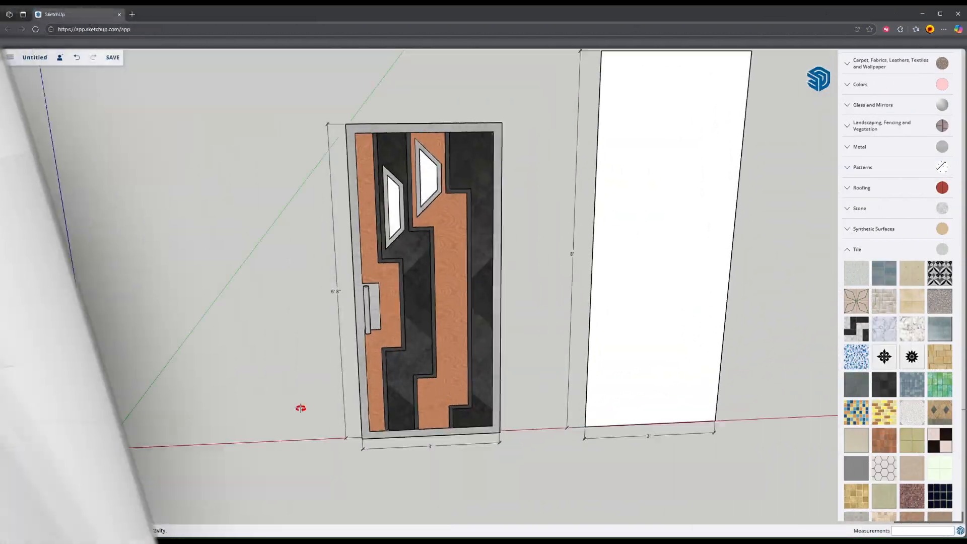
{"action": "mouse_move", "coordinate": [302, 406]}
{"action": "middle_mouse_down"}
{"action": "mouse_move", "coordinate": [550, 390]}
{"action": "mouse_move", "coordinate": [417, 377]}
{"action": "mouse_move", "coordinate": [394, 353]}
{"action": "middle_mouse_up"}
{"action": "key", "text": "e"}
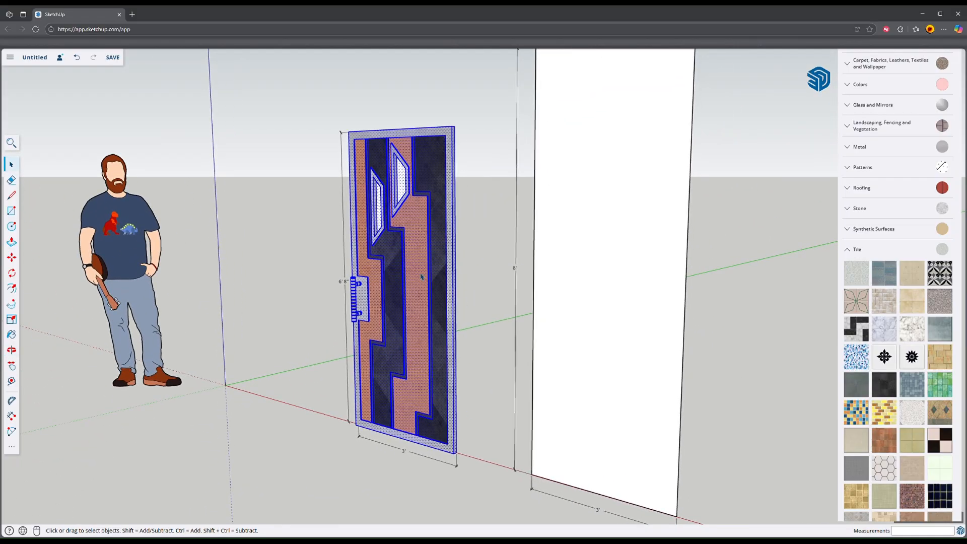
Step: Copy the whole door with its handle from its bottom corner along the green axis, well clear of the original
{"action": "scroll", "coordinate": [464, 426], "scroll_direction": "up", "scroll_amount": 3}
{"action": "middle_click_drag", "start_coordinate": [463, 427], "coordinate": [392, 471]}
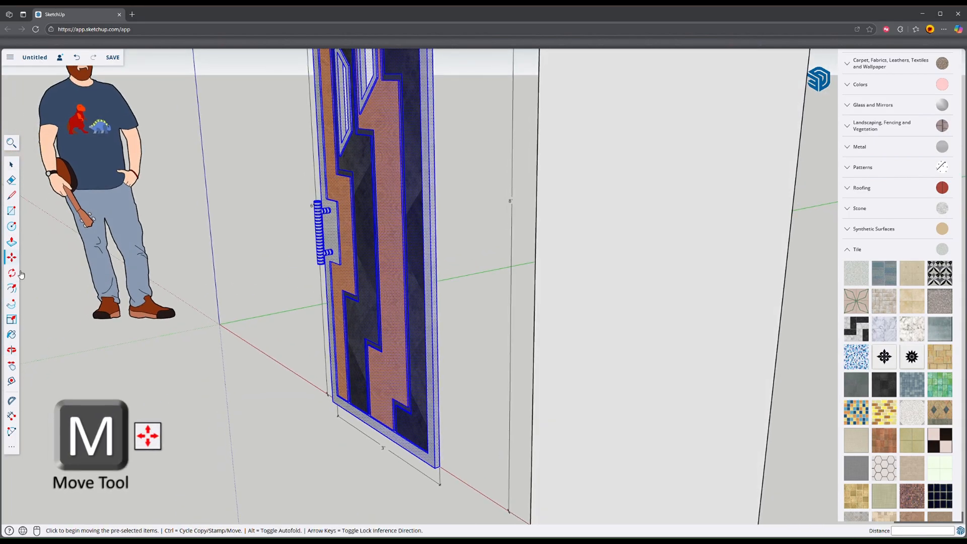
{"action": "scroll", "coordinate": [461, 476], "scroll_direction": "up", "scroll_amount": 3}
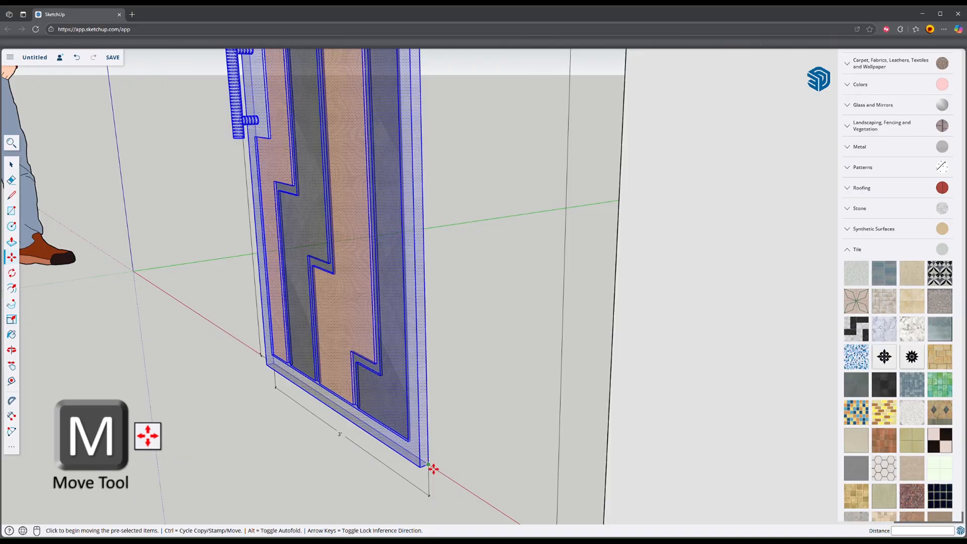
{"action": "left_click", "coordinate": [433, 469]}
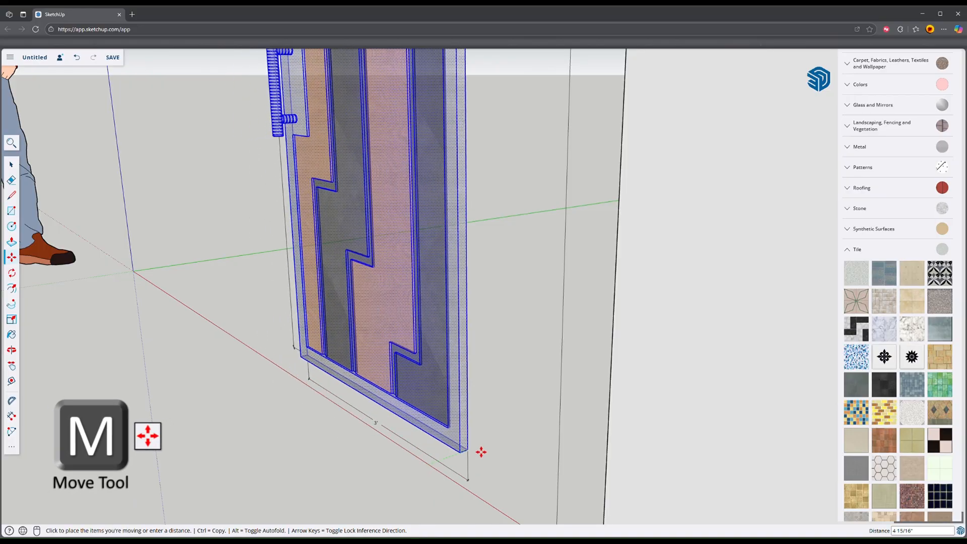
{"action": "key", "text": "ctrl"}
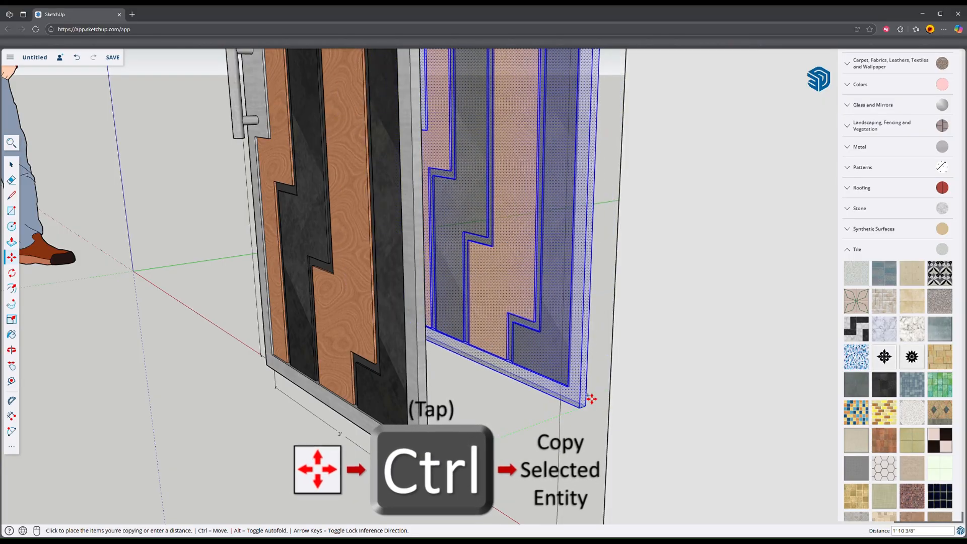
{"action": "scroll", "coordinate": [590, 399], "scroll_direction": "up", "scroll_amount": 3}
{"action": "scroll", "coordinate": [691, 385], "scroll_direction": "down", "scroll_amount": 4}
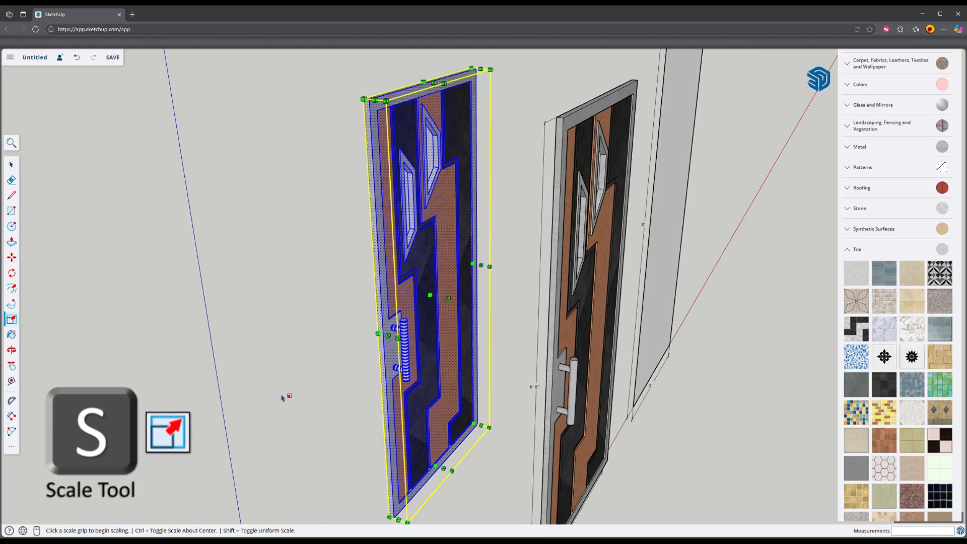
{"action": "middle_click_drag", "start_coordinate": [266, 365], "coordinate": [542, 351]}
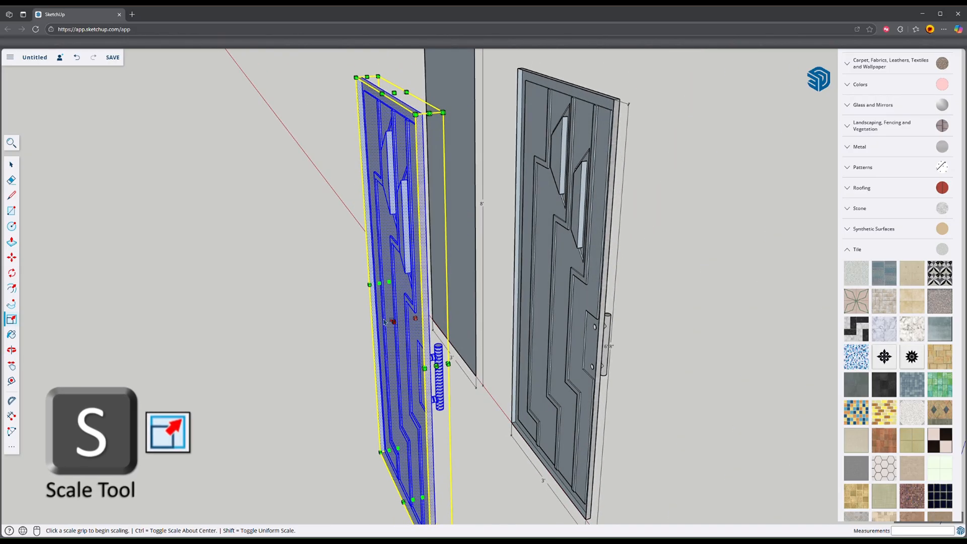
{"action": "middle_click_drag", "start_coordinate": [329, 144], "coordinate": [421, 158]}
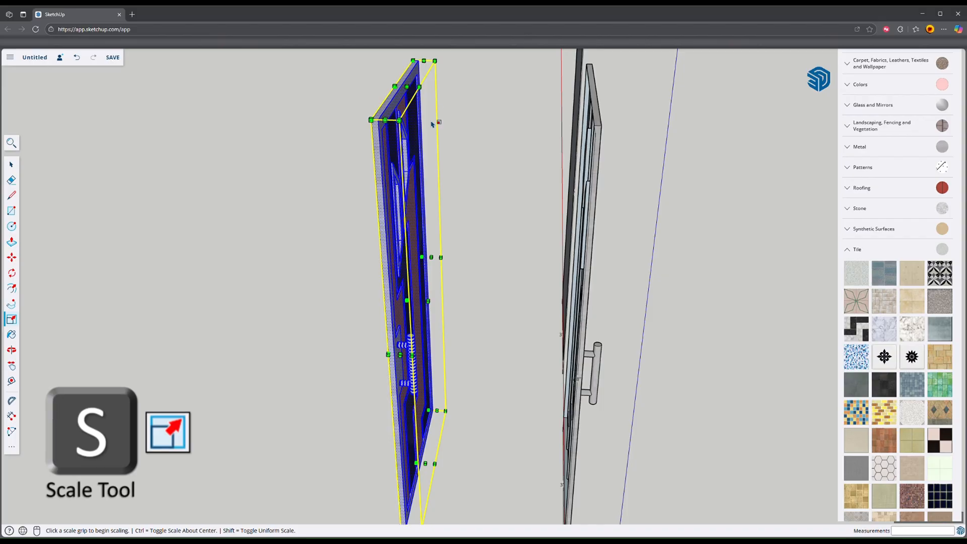
{"action": "left_click", "coordinate": [412, 90]}
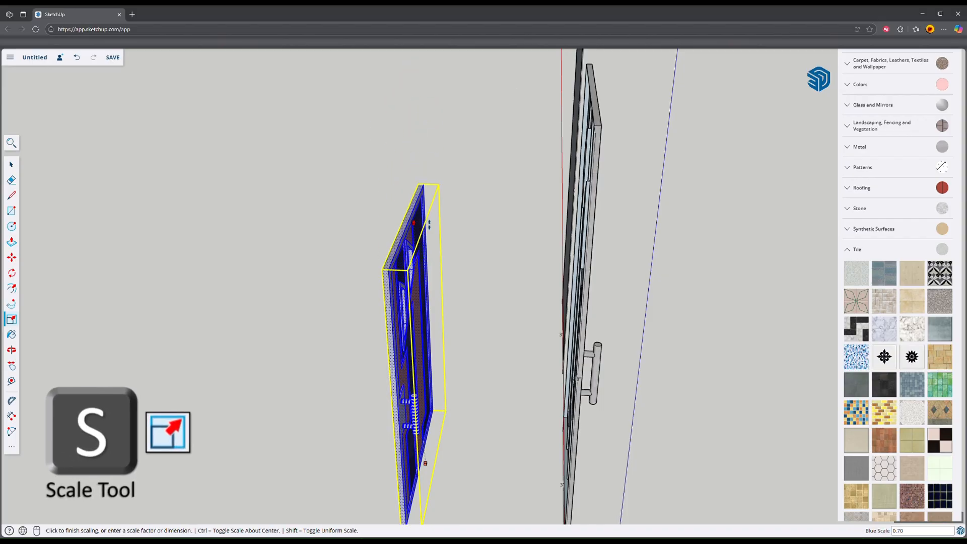
{"action": "key", "text": "Escape"}
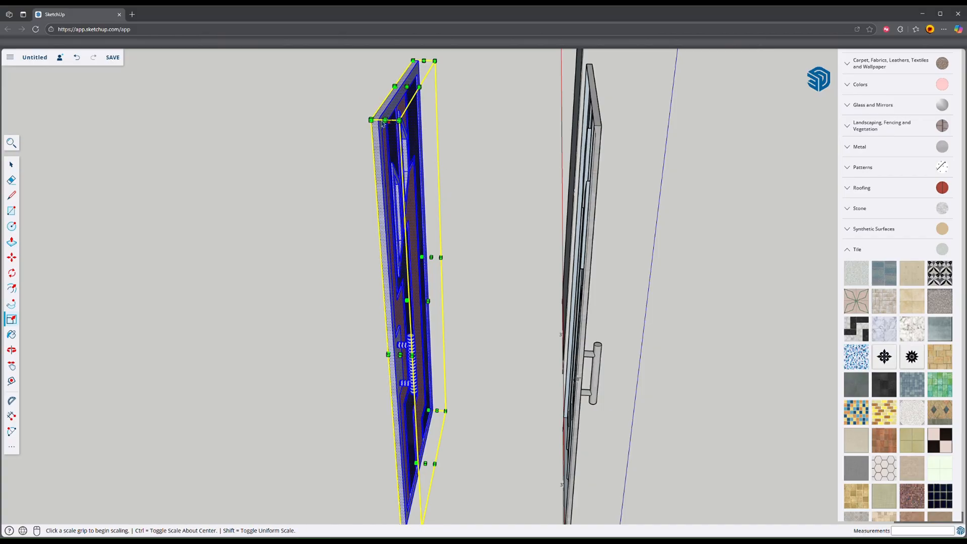
Step: Mirror the door copy along the green axis with the Scale tool so its handle faces the opposite way
{"action": "middle_click_drag", "start_coordinate": [382, 124], "coordinate": [439, 315]}
{"action": "left_click", "coordinate": [432, 307]}
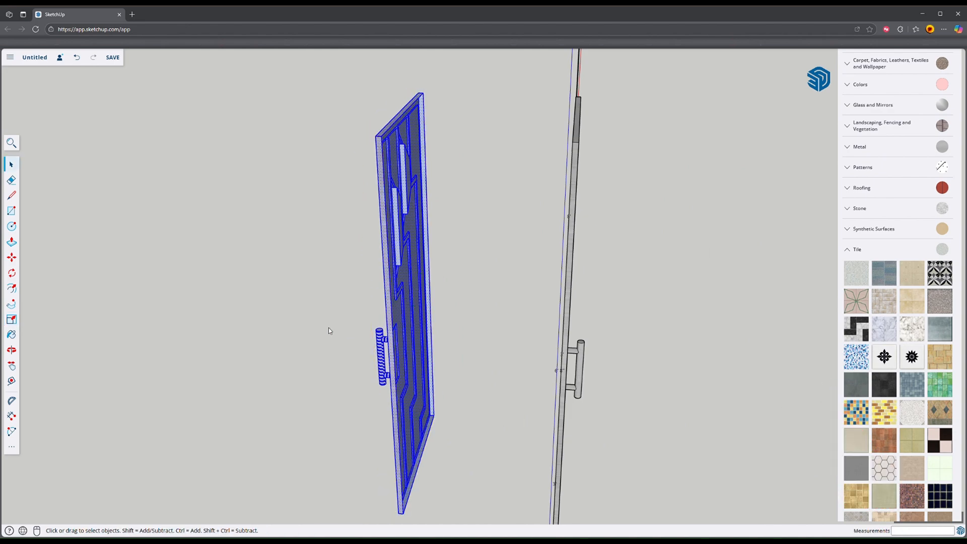
{"action": "left_click_drag", "start_coordinate": [343, 298], "coordinate": [402, 311]}
{"action": "key", "text": "space"}
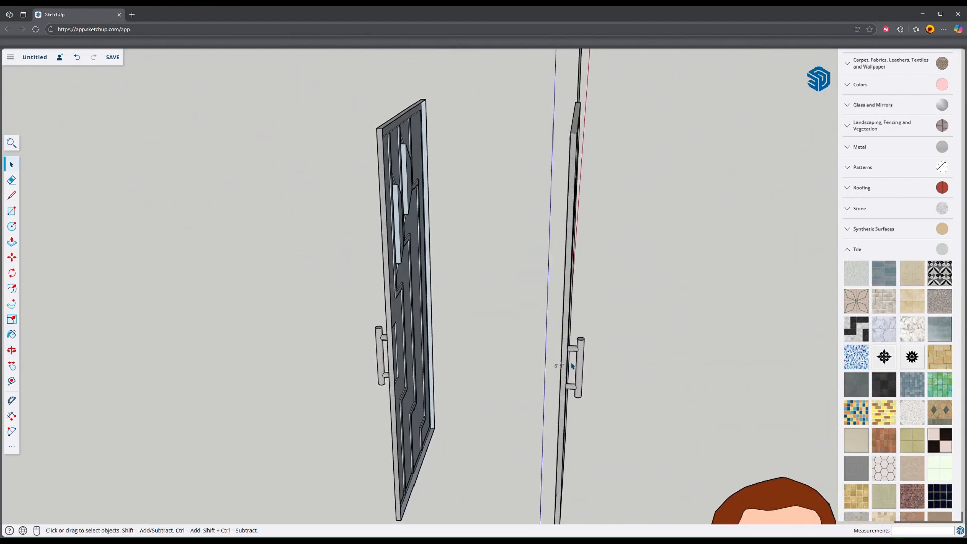
Step: Move the mirrored door copy by its bottom back corner onto the matching corner of the original, joining them back to back
{"action": "middle_click_drag", "start_coordinate": [572, 366], "coordinate": [608, 366]}
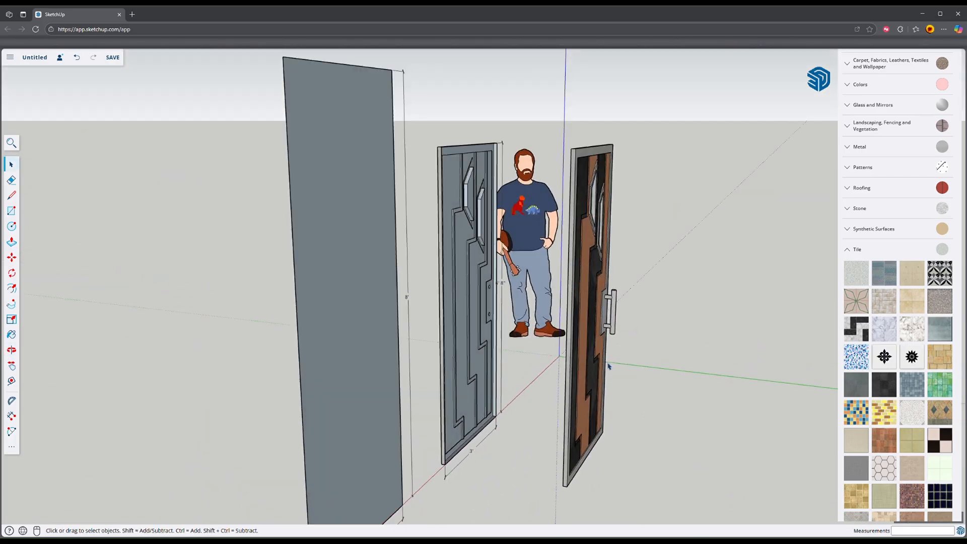
{"action": "key", "text": "m"}
{"action": "scroll", "coordinate": [572, 458], "scroll_direction": "up", "scroll_amount": 6}
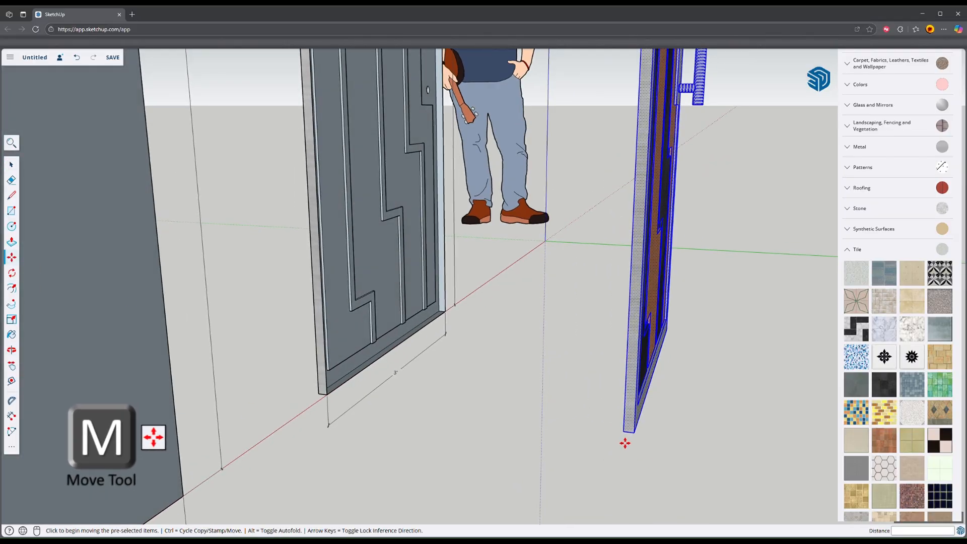
{"action": "middle_click_drag", "start_coordinate": [556, 448], "coordinate": [658, 453]}
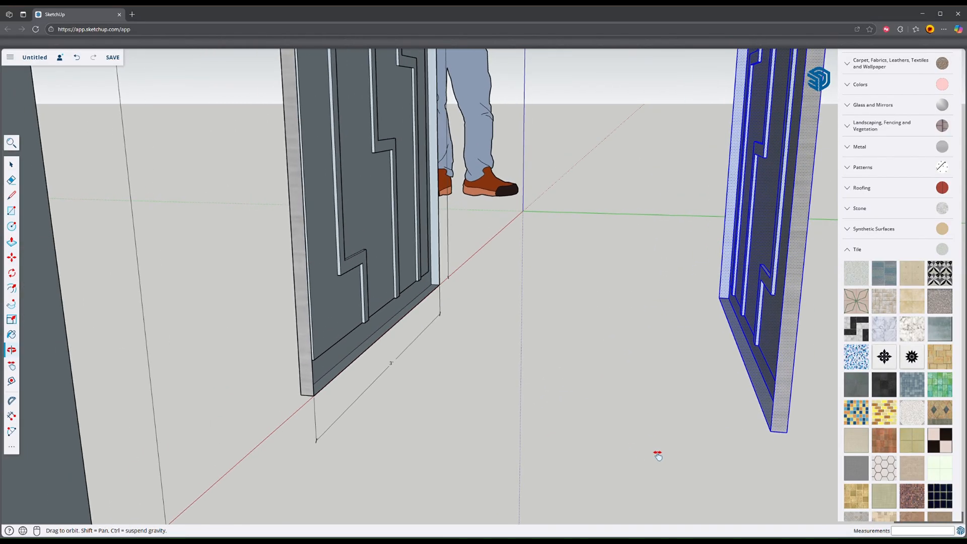
{"action": "left_click", "coordinate": [771, 431]}
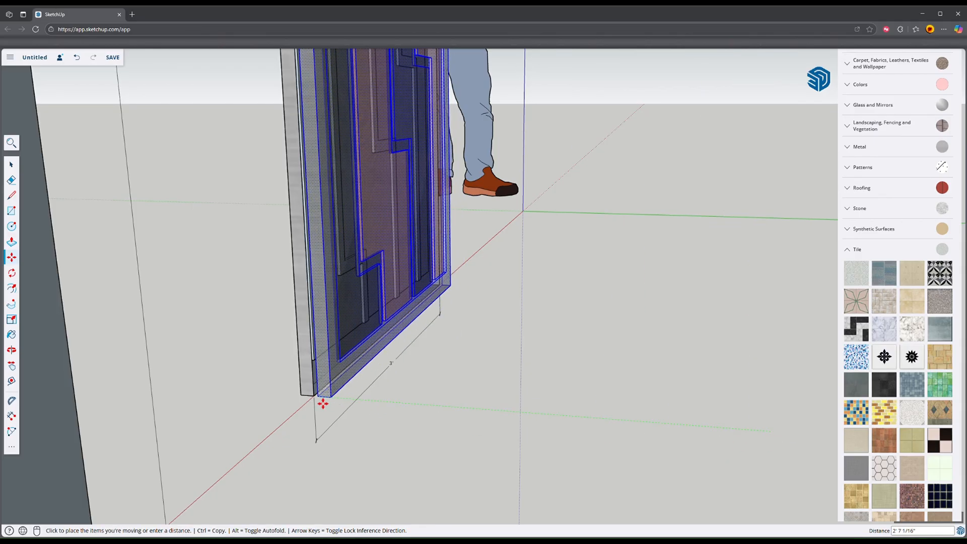
{"action": "left_click", "coordinate": [314, 396]}
{"action": "scroll", "coordinate": [419, 424], "scroll_direction": "down", "scroll_amount": 3}
{"action": "key", "text": "space"}
{"action": "left_click", "coordinate": [420, 424]}
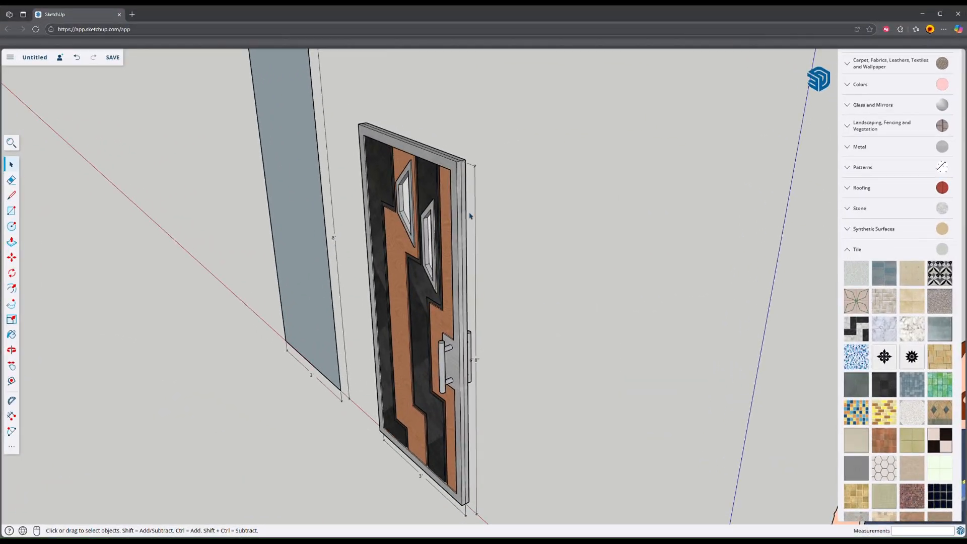
Step: Paint the panes of both trapezoid windows with Translucent Glass Gray from the Glass and Mirrors materials
{"action": "mouse_move", "coordinate": [504, 403]}
{"action": "middle_mouse_down"}
{"action": "mouse_move", "coordinate": [556, 396]}
{"action": "mouse_move", "coordinate": [311, 346]}
{"action": "mouse_move", "coordinate": [535, 296]}
{"action": "mouse_move", "coordinate": [347, 295]}
{"action": "middle_mouse_up"}
{"action": "middle_click_drag", "start_coordinate": [555, 392], "coordinate": [675, 384]}
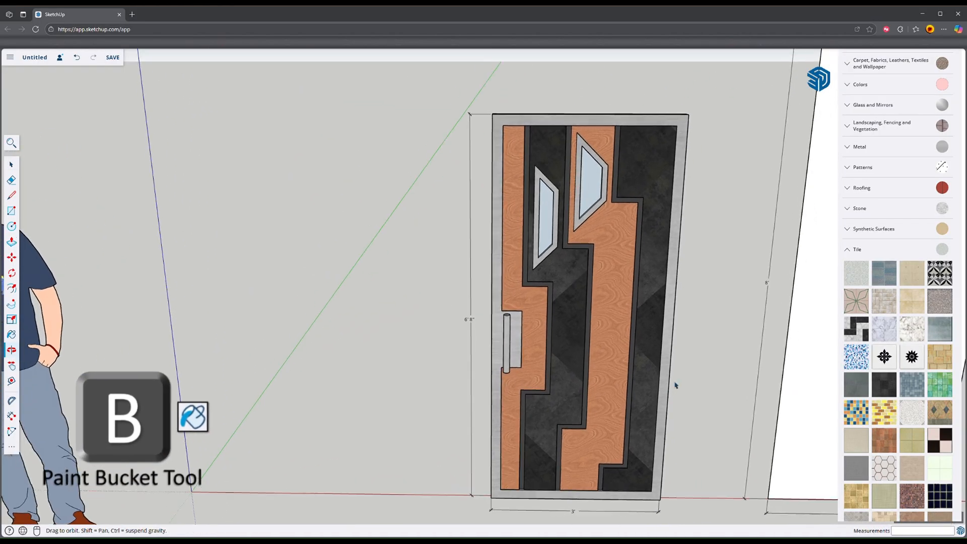
{"action": "middle_click_drag", "start_coordinate": [614, 464], "coordinate": [493, 460], "text": "shift"}
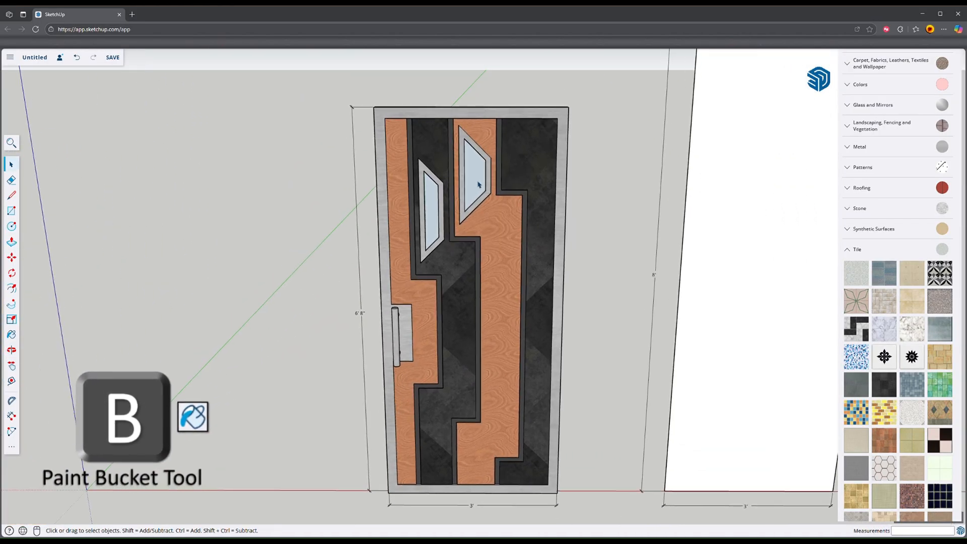
{"action": "scroll", "coordinate": [453, 211], "scroll_direction": "up", "scroll_amount": 5}
{"action": "middle_click_drag", "start_coordinate": [488, 205], "coordinate": [480, 151]}
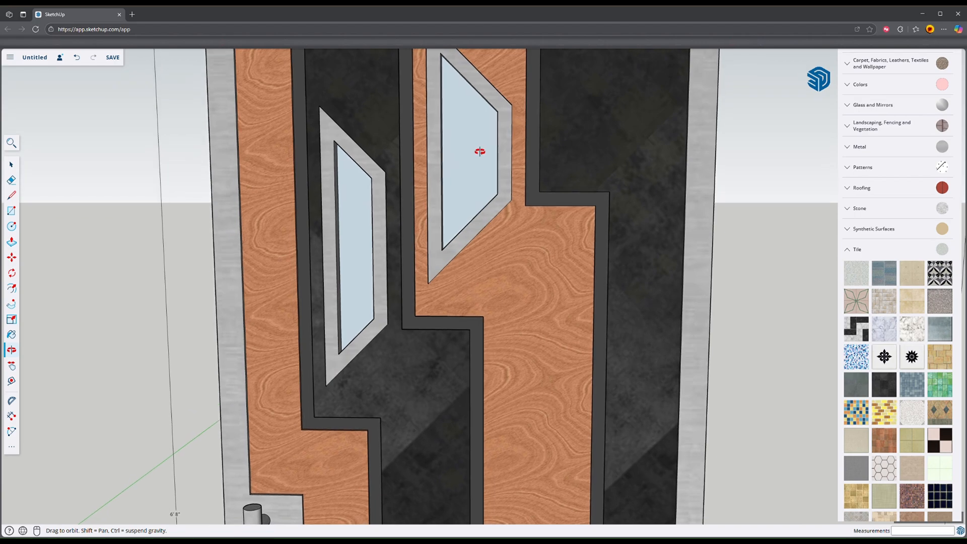
{"action": "left_click", "coordinate": [862, 258]}
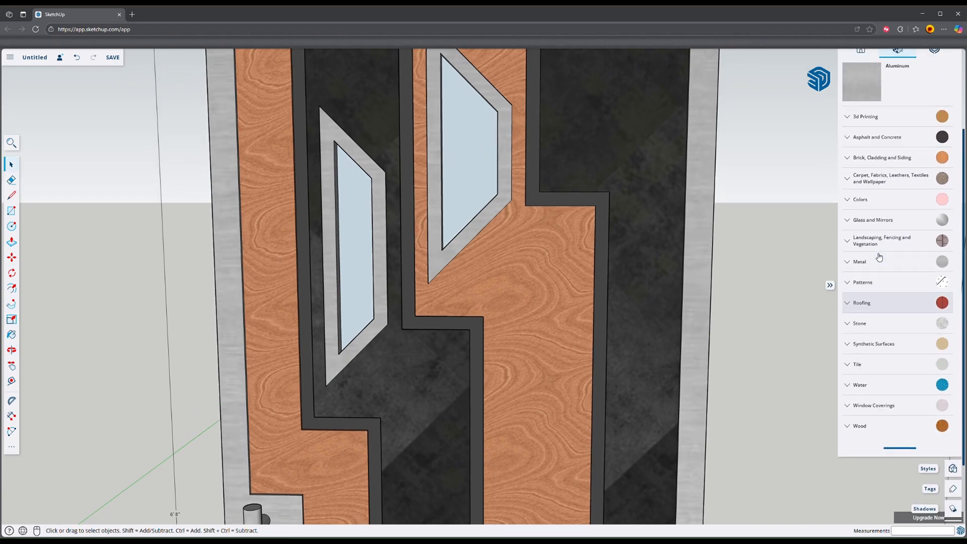
{"action": "left_click", "coordinate": [856, 223]}
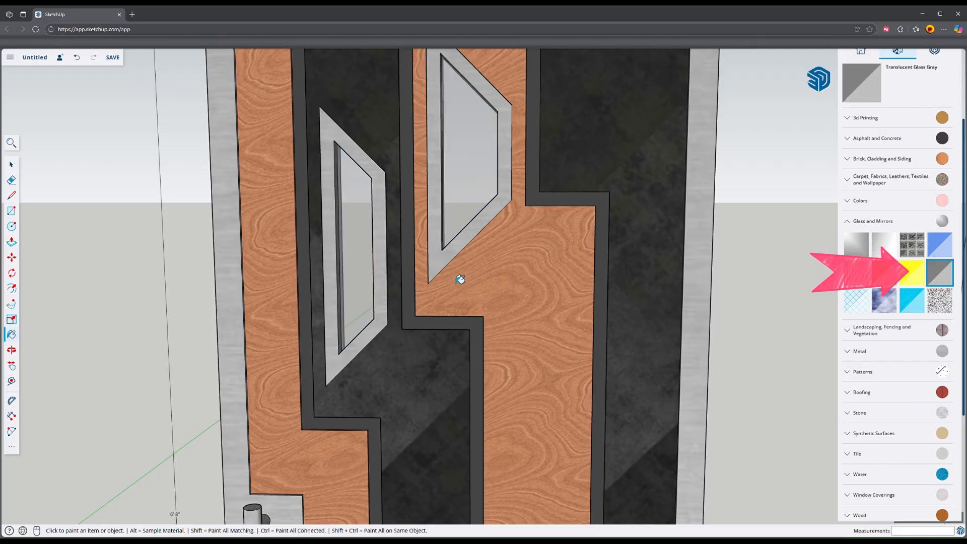
Step: Erase the seam lines around the door's outer edges where the two halves meet
{"action": "scroll", "coordinate": [456, 284], "scroll_direction": "down", "scroll_amount": 4}
{"action": "mouse_move", "coordinate": [428, 337]}
{"action": "middle_mouse_down"}
{"action": "mouse_move", "coordinate": [505, 318]}
{"action": "mouse_move", "coordinate": [466, 386]}
{"action": "mouse_move", "coordinate": [878, 346]}
{"action": "middle_mouse_up"}
{"action": "mouse_move", "coordinate": [448, 354]}
{"action": "middle_mouse_down"}
{"action": "mouse_move", "coordinate": [662, 345]}
{"action": "mouse_move", "coordinate": [656, 326]}
{"action": "mouse_move", "coordinate": [417, 367]}
{"action": "middle_mouse_up"}
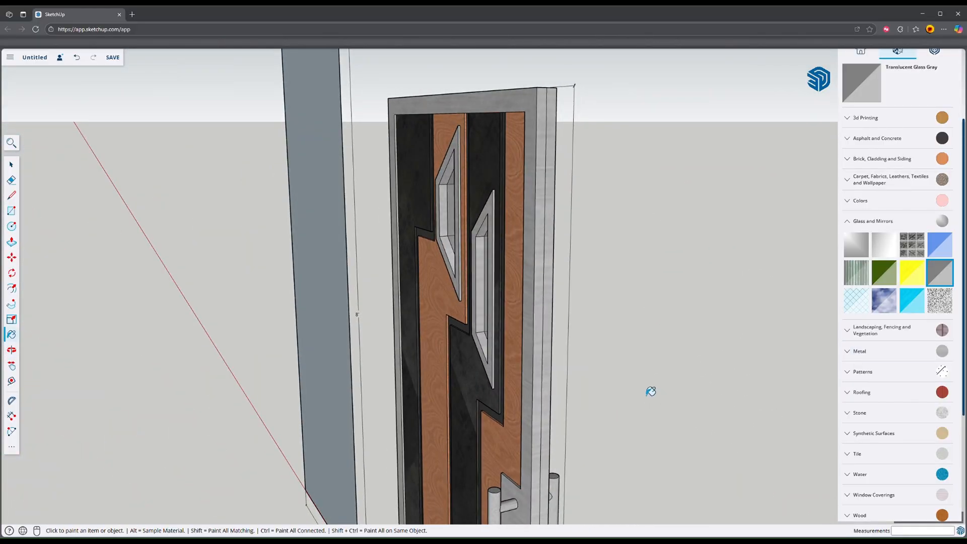
{"action": "mouse_move", "coordinate": [651, 391]}
{"action": "middle_mouse_down"}
{"action": "mouse_move", "coordinate": [554, 347]}
{"action": "mouse_move", "coordinate": [484, 293]}
{"action": "mouse_move", "coordinate": [446, 300]}
{"action": "mouse_move", "coordinate": [508, 386]}
{"action": "mouse_move", "coordinate": [604, 243]}
{"action": "mouse_move", "coordinate": [562, 237]}
{"action": "middle_mouse_up"}
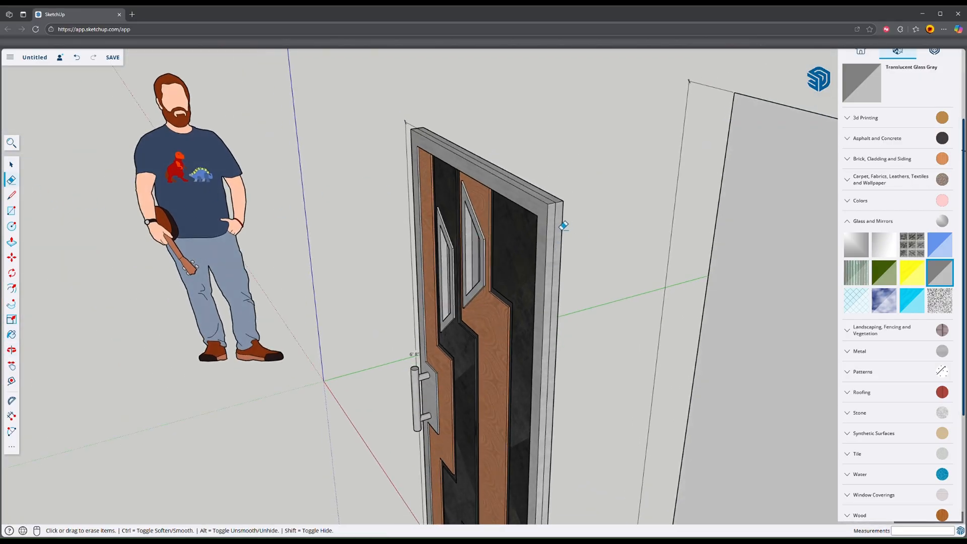
{"action": "mouse_move", "coordinate": [545, 200]}
{"action": "middle_mouse_down"}
{"action": "mouse_move", "coordinate": [619, 274]}
{"action": "mouse_move", "coordinate": [653, 237]}
{"action": "mouse_move", "coordinate": [487, 195]}
{"action": "middle_mouse_up"}
{"action": "scroll", "coordinate": [552, 306], "scroll_direction": "down", "scroll_amount": 4}
{"action": "scroll", "coordinate": [512, 373], "scroll_direction": "up", "scroll_amount": 4}
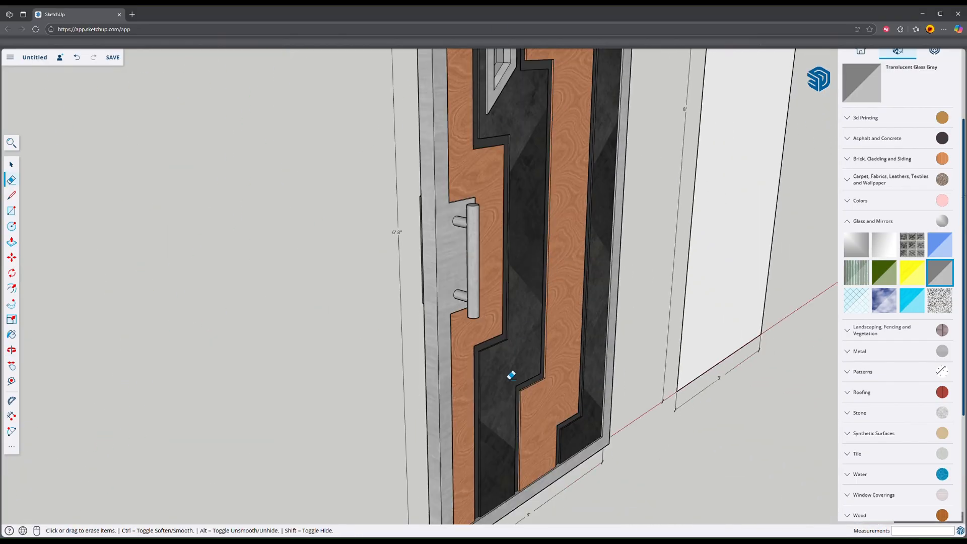
{"action": "mouse_move", "coordinate": [511, 373]}
{"action": "middle_mouse_down"}
{"action": "mouse_move", "coordinate": [509, 136]}
{"action": "mouse_move", "coordinate": [437, 244]}
{"action": "middle_mouse_up"}
{"action": "middle_click_drag", "start_coordinate": [643, 303], "coordinate": [535, 319]}
{"action": "scroll", "coordinate": [526, 307], "scroll_direction": "down", "scroll_amount": 4}
Step: Select the entire double-sided door and make it a component named "Door Exterior 36"
{"action": "middle_click_drag", "start_coordinate": [521, 250], "coordinate": [426, 367], "text": "shift"}
{"action": "middle_click_drag", "start_coordinate": [425, 367], "coordinate": [622, 354]}
{"action": "middle_click_drag", "start_coordinate": [478, 330], "coordinate": [518, 338], "text": "shift"}
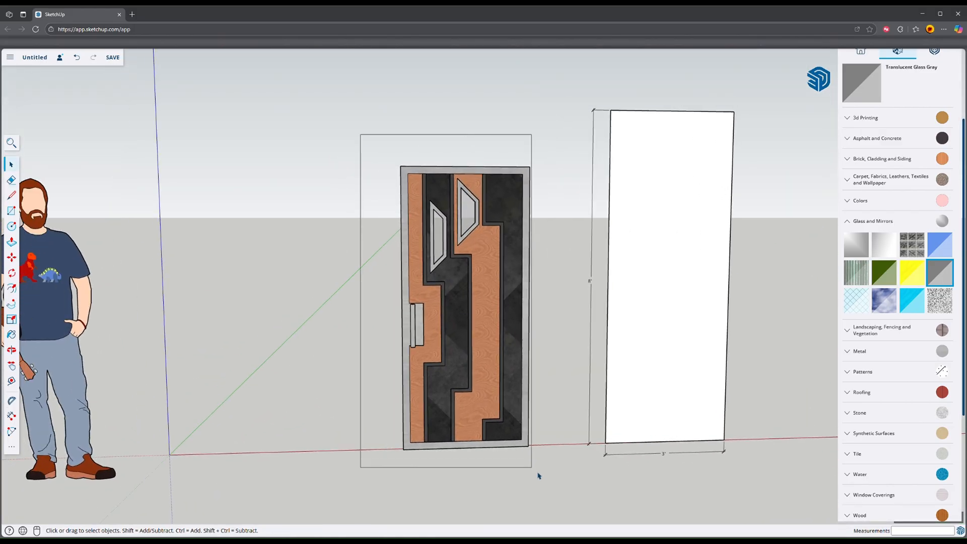
{"action": "left_click_drag", "start_coordinate": [570, 496], "coordinate": [568, 495]}
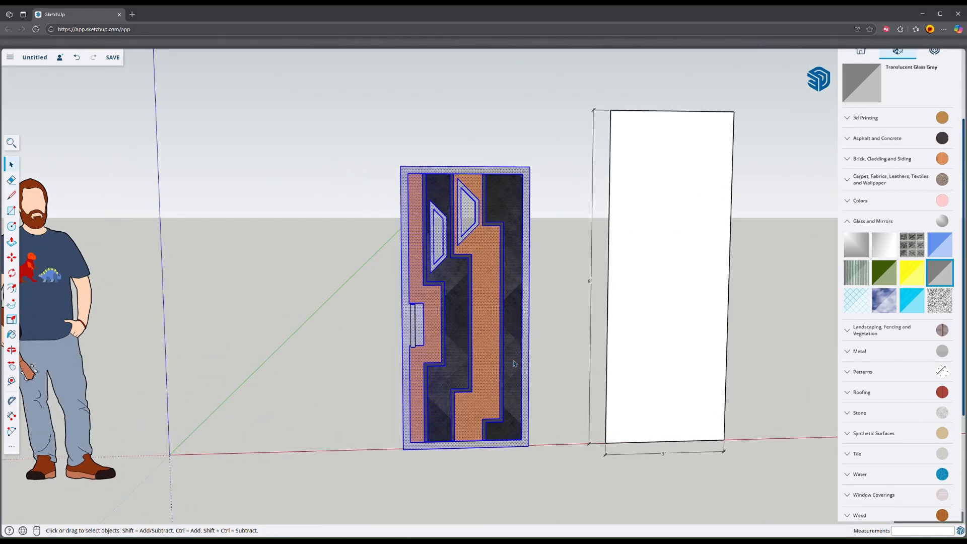
{"action": "right_click", "coordinate": [484, 308]}
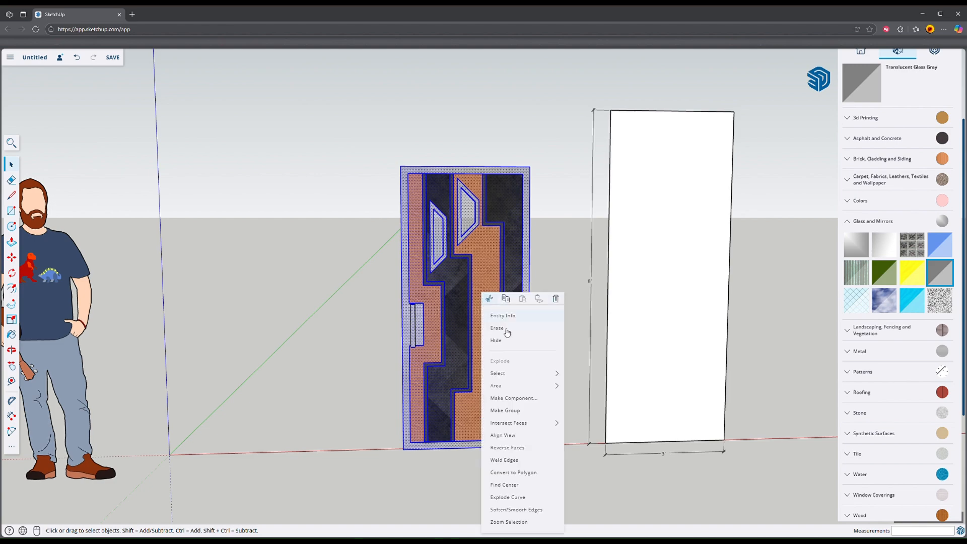
{"action": "left_click", "coordinate": [512, 398]}
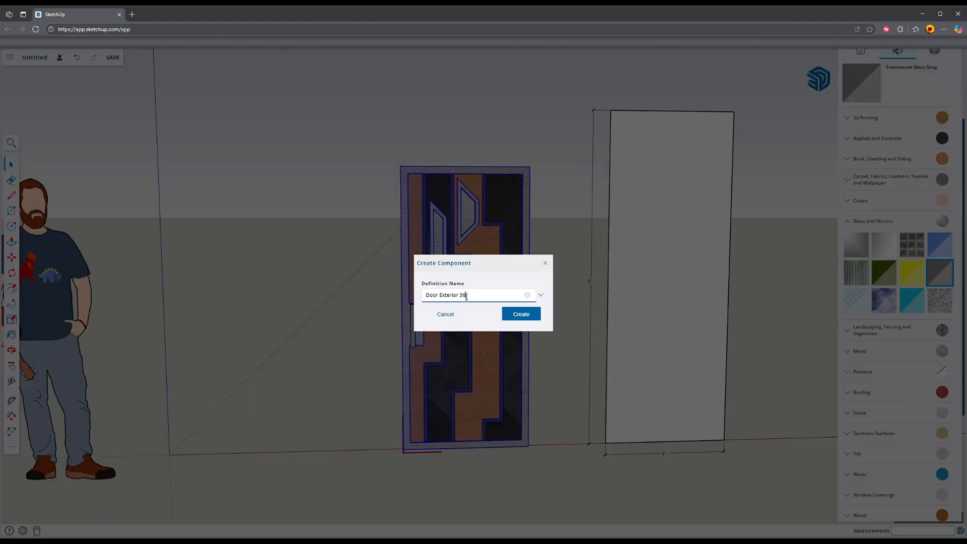
{"action": "left_click", "coordinate": [521, 314]}
{"action": "middle_click_drag", "start_coordinate": [388, 304], "coordinate": [532, 325]}
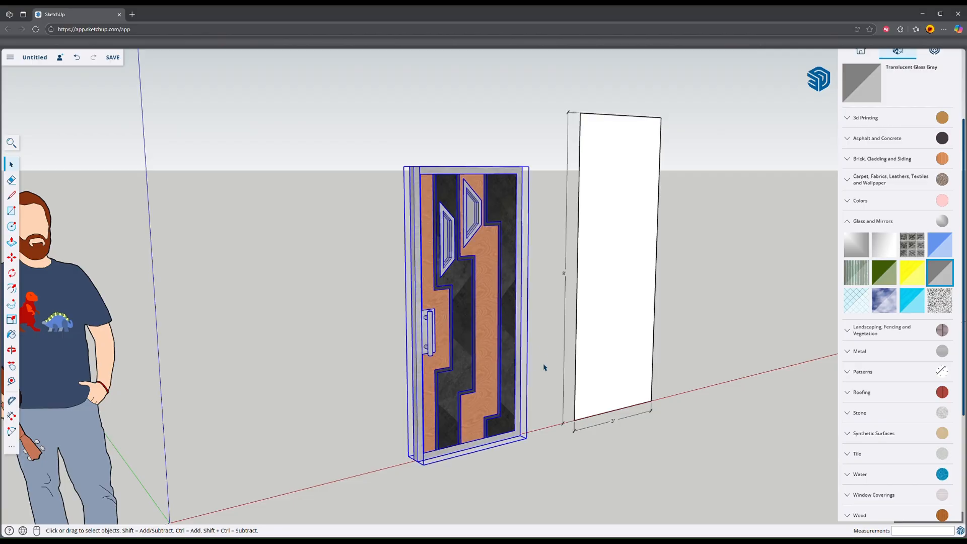
{"action": "middle_click_drag", "start_coordinate": [547, 373], "coordinate": [388, 378]}
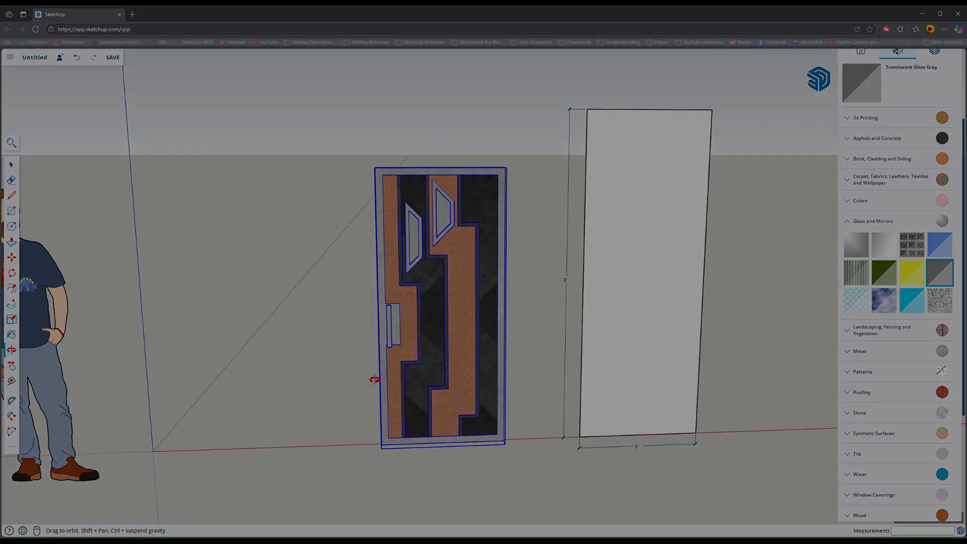